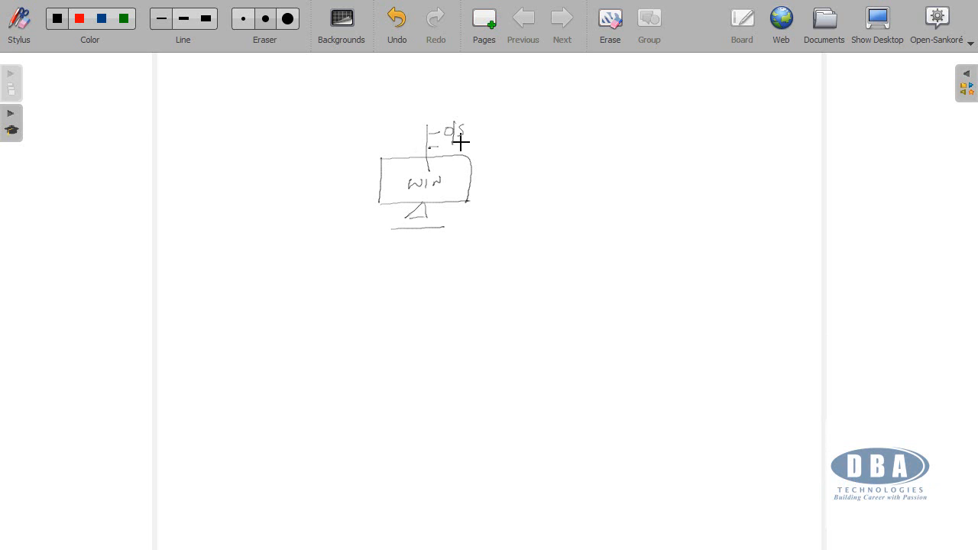
# Step: Label the WIN computer sketch with underlined "Ebiz SW" below "O/S" and draw an arrow from it to "VB"
pyautogui.moveTo(473, 138)
pyautogui.mouseDown()
pyautogui.moveTo(492, 146)
pyautogui.moveTo(535, 139)
pyautogui.moveTo(535, 150)
pyautogui.mouseUp()
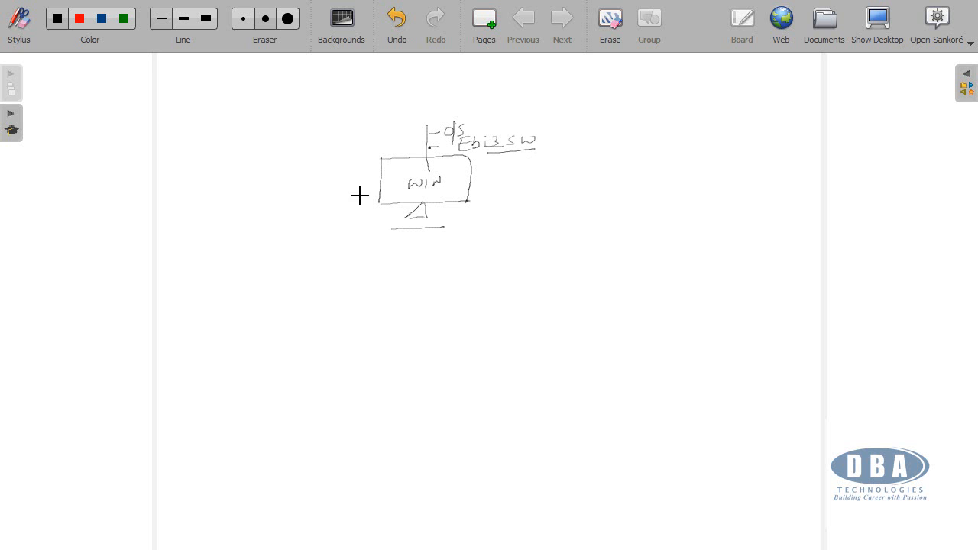
pyautogui.moveTo(453, 186); pyautogui.dragTo(543, 182)
# Step: Sketch a second machine beside the WIN computer with an arrow to "OEL 5.4", underlining the version number
pyautogui.moveTo(576, 146)
pyautogui.mouseDown()
pyautogui.moveTo(591, 146)
pyautogui.moveTo(598, 195)
pyautogui.moveTo(576, 207)
pyautogui.moveTo(592, 209)
pyautogui.moveTo(583, 226)
pyautogui.moveTo(594, 225)
pyautogui.mouseUp()
pyautogui.moveTo(618, 175)
pyautogui.mouseDown()
pyautogui.moveTo(612, 190)
pyautogui.moveTo(646, 170)
pyautogui.moveTo(652, 184)
pyautogui.moveTo(682, 181)
pyautogui.mouseUp()
pyautogui.moveTo(685, 169); pyautogui.dragTo(718, 181)
pyautogui.click(697, 175)
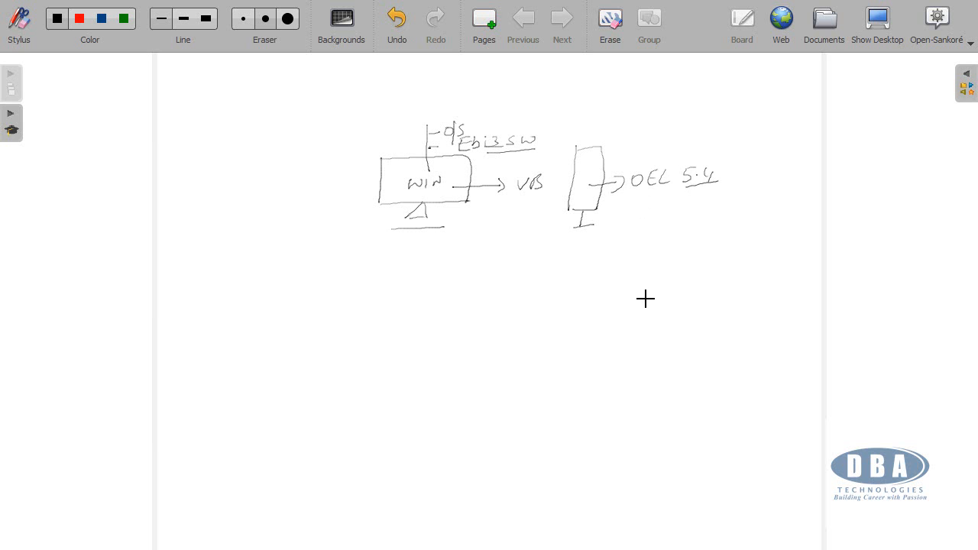
# Step: Handwrite list item "1. Install OEL 5.4 iso" below the second machine, underlining "iso"
pyautogui.moveTo(618, 233); pyautogui.dragTo(616, 246)
pyautogui.click(628, 240)
pyautogui.moveTo(734, 232)
pyautogui.mouseDown()
pyautogui.moveTo(763, 243)
pyautogui.moveTo(781, 229)
pyautogui.mouseUp()
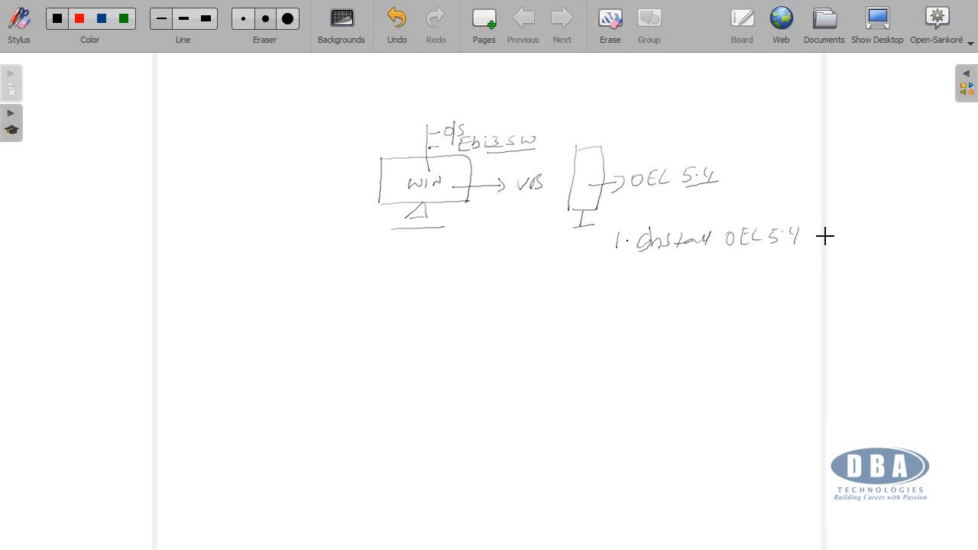
pyautogui.click(816, 228)
pyautogui.moveTo(814, 233)
pyautogui.mouseDown()
pyautogui.moveTo(812, 242)
pyautogui.moveTo(840, 243)
pyautogui.mouseUp()
# Step: Handwrite "Share SW dir from WIN to" above item 1, and emphasise item 1 with underlines and a circle around "iso"
pyautogui.moveTo(678, 208)
pyautogui.mouseDown()
pyautogui.moveTo(736, 213)
pyautogui.moveTo(779, 195)
pyautogui.moveTo(890, 191)
pyautogui.mouseUp()
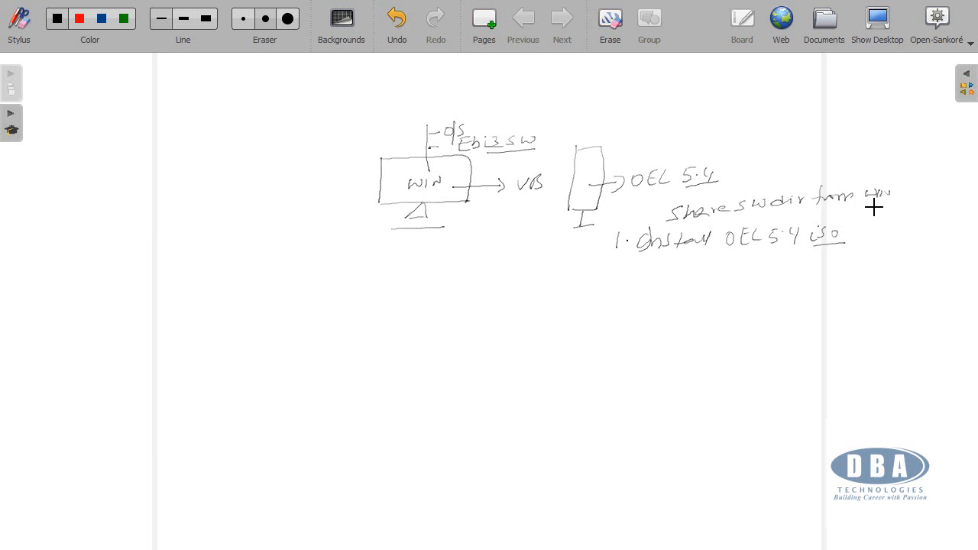
pyautogui.moveTo(863, 205); pyautogui.dragTo(864, 215)
pyautogui.moveTo(859, 211); pyautogui.dragTo(881, 208)
pyautogui.moveTo(649, 258)
pyautogui.mouseDown()
pyautogui.moveTo(819, 245)
pyautogui.moveTo(801, 237)
pyautogui.moveTo(821, 218)
pyautogui.mouseUp()
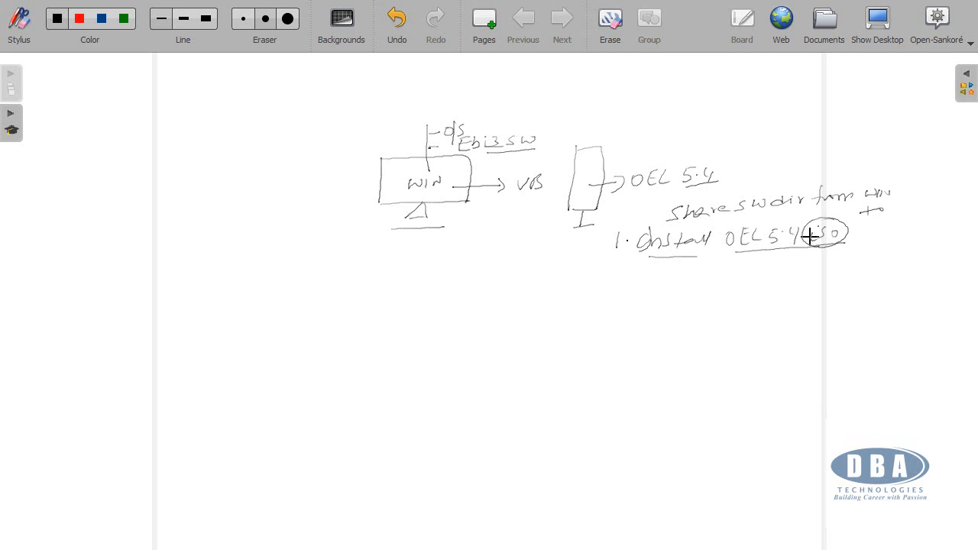
# Step: Handwrite item "2. Configure hosts file" with a bracket below it branching to "ip" and "hostname"
pyautogui.moveTo(610, 268)
pyautogui.mouseDown()
pyautogui.moveTo(621, 282)
pyautogui.moveTo(660, 262)
pyautogui.moveTo(687, 274)
pyautogui.moveTo(723, 269)
pyautogui.mouseUp()
pyautogui.click(628, 278)
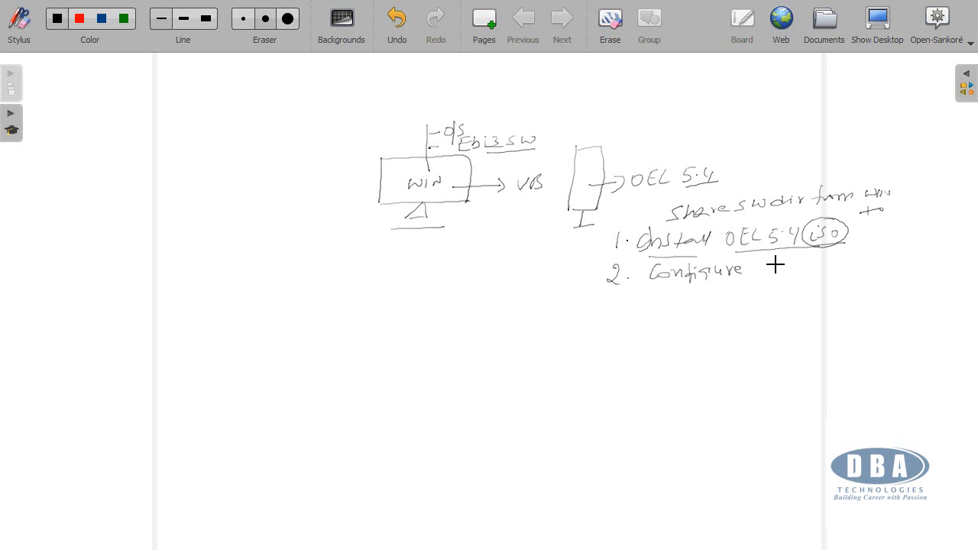
pyautogui.moveTo(765, 262)
pyautogui.mouseDown()
pyautogui.moveTo(801, 272)
pyautogui.moveTo(842, 259)
pyautogui.mouseUp()
pyautogui.click(843, 286)
pyautogui.moveTo(847, 288)
pyautogui.mouseDown()
pyautogui.moveTo(837, 306)
pyautogui.moveTo(867, 295)
pyautogui.moveTo(945, 306)
pyautogui.mouseUp()
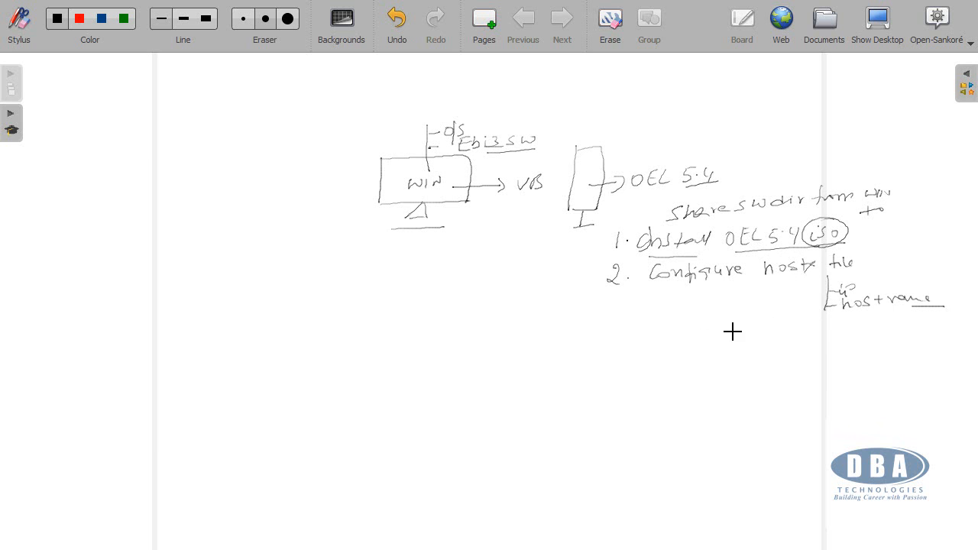
# Step: Handwrite item "3. Share SW DIR from WIN to Linux" below item 2
pyautogui.moveTo(608, 314)
pyautogui.mouseDown()
pyautogui.moveTo(607, 328)
pyautogui.moveTo(694, 318)
pyautogui.moveTo(733, 326)
pyautogui.moveTo(740, 315)
pyautogui.moveTo(774, 326)
pyautogui.mouseUp()
pyautogui.click(621, 323)
pyautogui.moveTo(777, 325); pyautogui.dragTo(871, 327)
pyautogui.moveTo(877, 320); pyautogui.dragTo(916, 323)
pyautogui.click(893, 324)
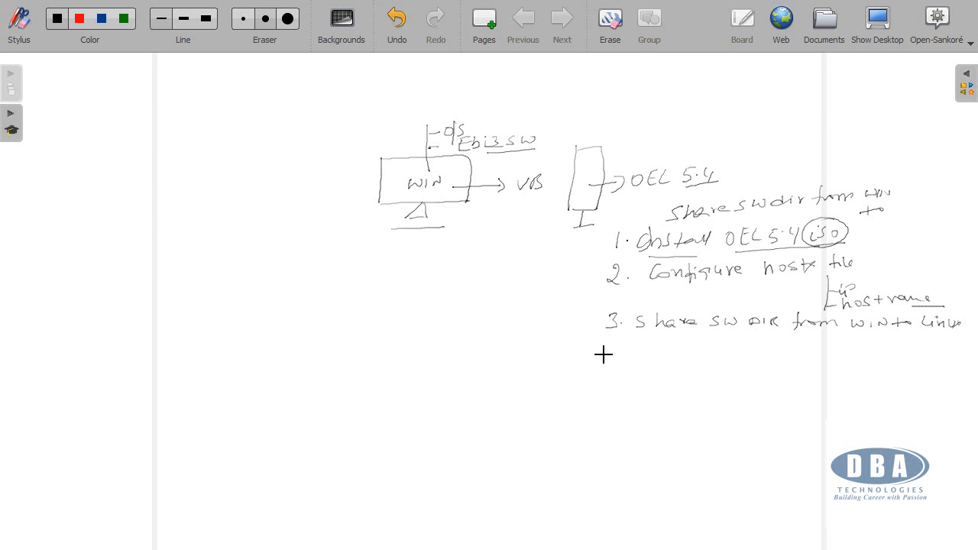
# Step: Handwrite item "4. Install - Ebiz (SNMU)" below item 3, underlining part of "Ebiz"
pyautogui.moveTo(616, 351); pyautogui.dragTo(616, 357)
pyautogui.click(630, 352)
pyautogui.moveTo(708, 352); pyautogui.dragTo(714, 350)
pyautogui.moveTo(720, 349)
pyautogui.mouseDown()
pyautogui.moveTo(753, 339)
pyautogui.moveTo(757, 356)
pyautogui.moveTo(797, 354)
pyautogui.mouseUp()
pyautogui.click(776, 339)
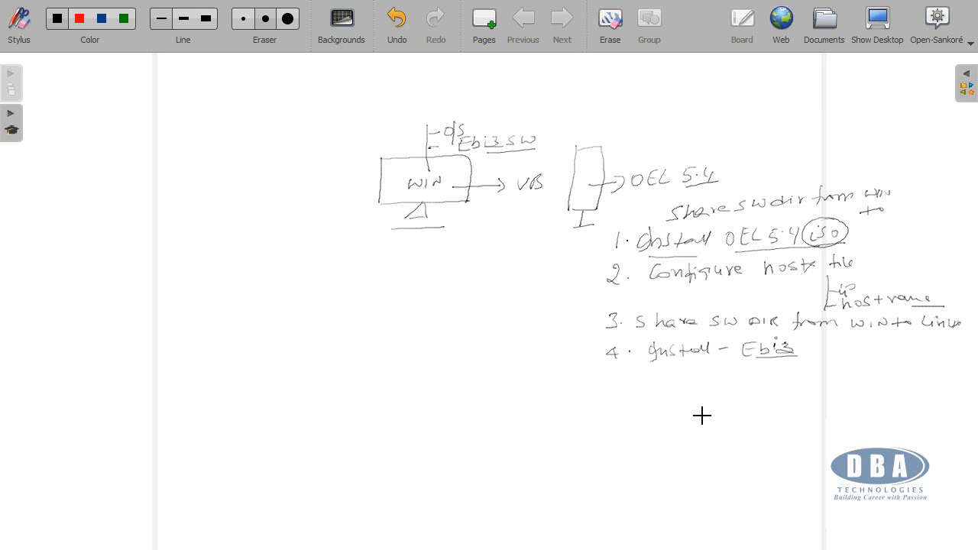
pyautogui.moveTo(816, 341)
pyautogui.mouseDown()
pyautogui.moveTo(814, 356)
pyautogui.moveTo(853, 344)
pyautogui.moveTo(895, 354)
pyautogui.mouseUp()
# Step: Add the note "+ O/S (rpms, g, u)" beneath item 2 about configuring the hosts file
pyautogui.moveTo(725, 289)
pyautogui.mouseDown()
pyautogui.moveTo(738, 280)
pyautogui.moveTo(756, 293)
pyautogui.moveTo(793, 288)
pyautogui.mouseUp()
pyautogui.moveTo(801, 283)
pyautogui.mouseDown()
pyautogui.moveTo(768, 307)
pyautogui.moveTo(801, 304)
pyautogui.mouseUp()
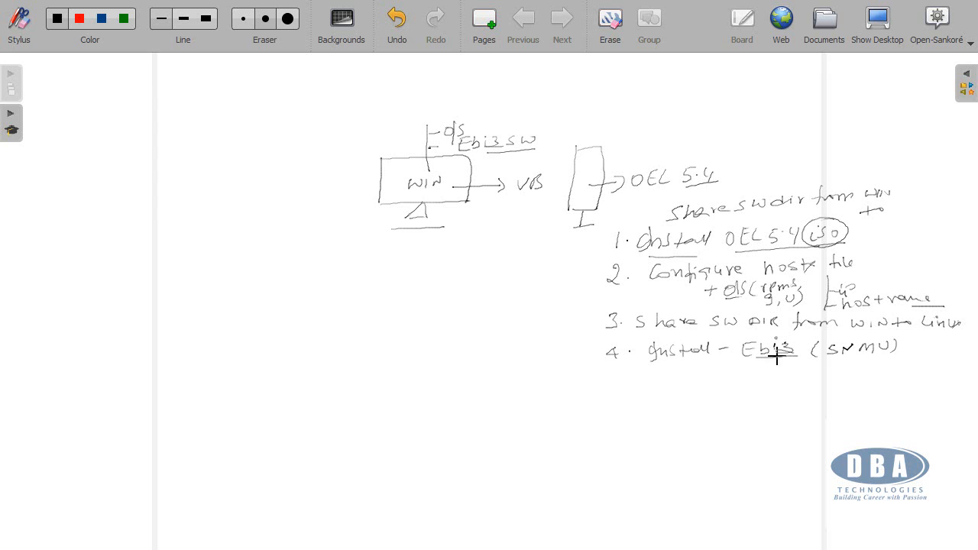
# Step: Draw a bracket under item 4 with the branches "VNCSERVER" and "from WIN (VNC V)"
pyautogui.moveTo(758, 360); pyautogui.dragTo(748, 438)
pyautogui.moveTo(759, 382); pyautogui.dragTo(781, 379)
pyautogui.moveTo(795, 387)
pyautogui.mouseDown()
pyautogui.moveTo(808, 376)
pyautogui.moveTo(831, 387)
pyautogui.moveTo(839, 375)
pyautogui.moveTo(838, 386)
pyautogui.moveTo(853, 387)
pyautogui.moveTo(865, 374)
pyautogui.mouseUp()
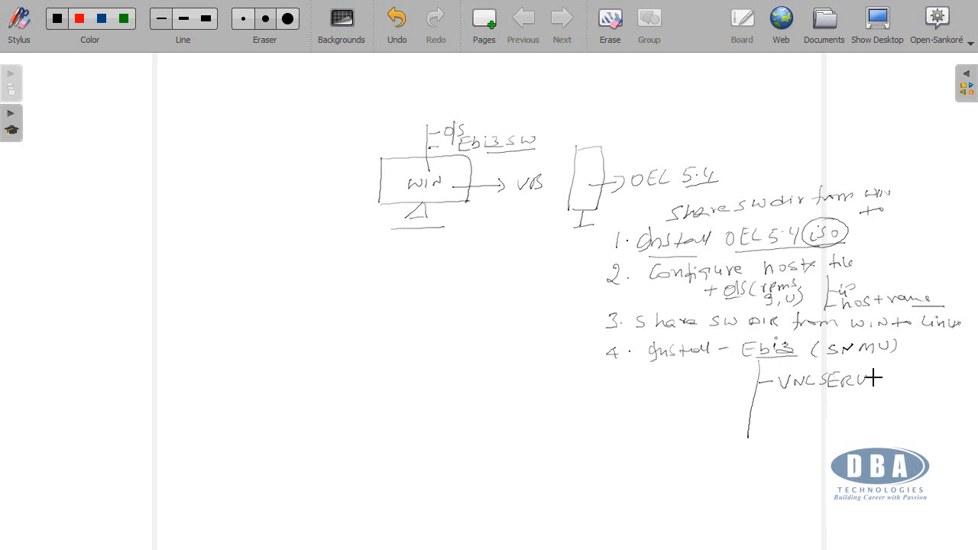
pyautogui.moveTo(873, 374); pyautogui.dragTo(889, 382)
pyautogui.moveTo(892, 373); pyautogui.dragTo(909, 385)
pyautogui.moveTo(753, 414)
pyautogui.mouseDown()
pyautogui.moveTo(868, 419)
pyautogui.moveTo(890, 405)
pyautogui.moveTo(934, 406)
pyautogui.moveTo(918, 417)
pyautogui.mouseUp()
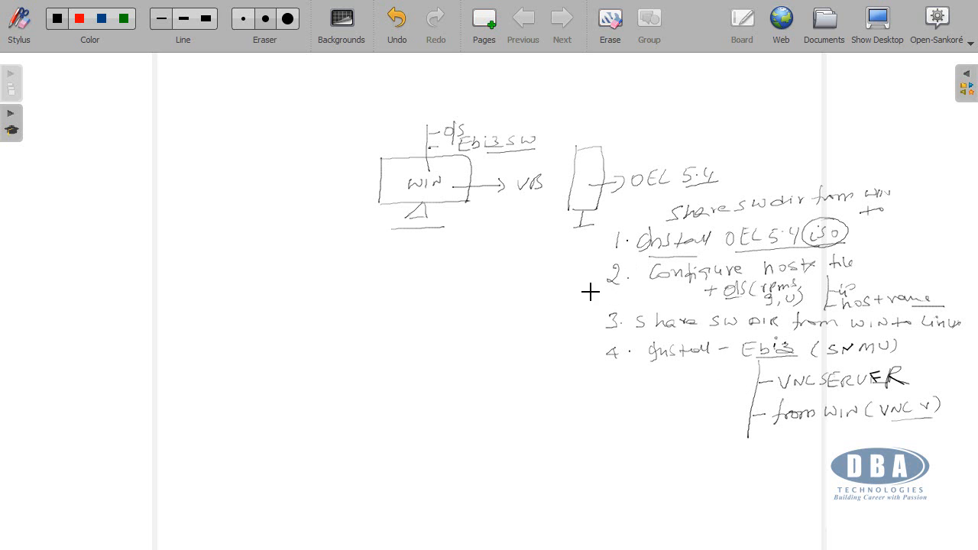
# Step: Draw a bracket beside items 2 to 4 branching to "manual" and "putty", with "C/P" written underneath
pyautogui.moveTo(578, 269)
pyautogui.mouseDown()
pyautogui.moveTo(518, 268)
pyautogui.moveTo(515, 350)
pyautogui.mouseUp()
pyautogui.moveTo(521, 302); pyautogui.dragTo(612, 291)
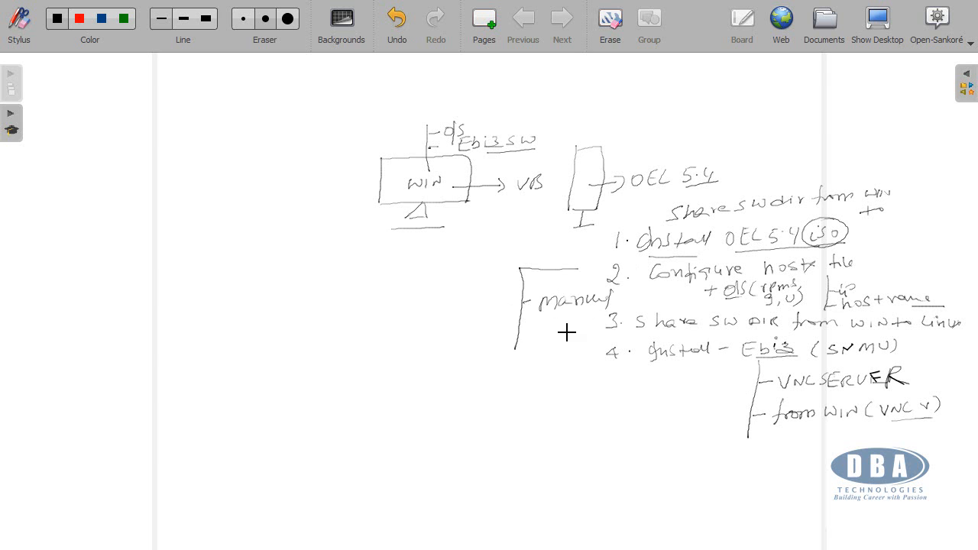
pyautogui.moveTo(542, 327)
pyautogui.mouseDown()
pyautogui.moveTo(538, 338)
pyautogui.moveTo(572, 334)
pyautogui.mouseUp()
pyautogui.moveTo(572, 372)
pyautogui.mouseDown()
pyautogui.moveTo(561, 374)
pyautogui.moveTo(588, 382)
pyautogui.mouseUp()
pyautogui.moveTo(570, 387); pyautogui.dragTo(593, 386)
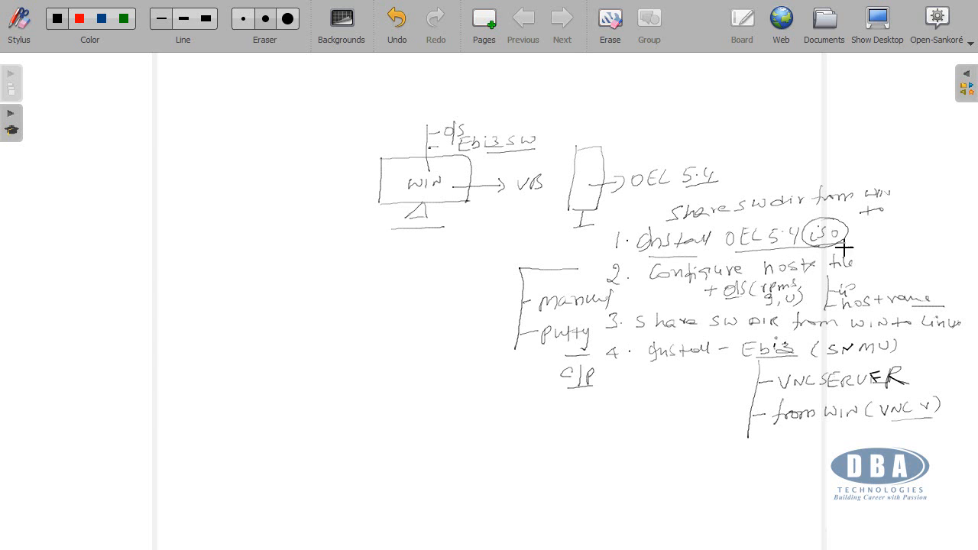
# Step: Tick item 1 after "iso" and draw an arrow from item 2's O/S note to "54"
pyautogui.moveTo(850, 233); pyautogui.dragTo(869, 227)
pyautogui.moveTo(814, 282)
pyautogui.mouseDown()
pyautogui.moveTo(921, 265)
pyautogui.moveTo(914, 277)
pyautogui.mouseUp()
# Step: Add "(Linux)" after "VNCSERVER" in the bracket under item 4
pyautogui.moveTo(922, 366); pyautogui.dragTo(920, 382)
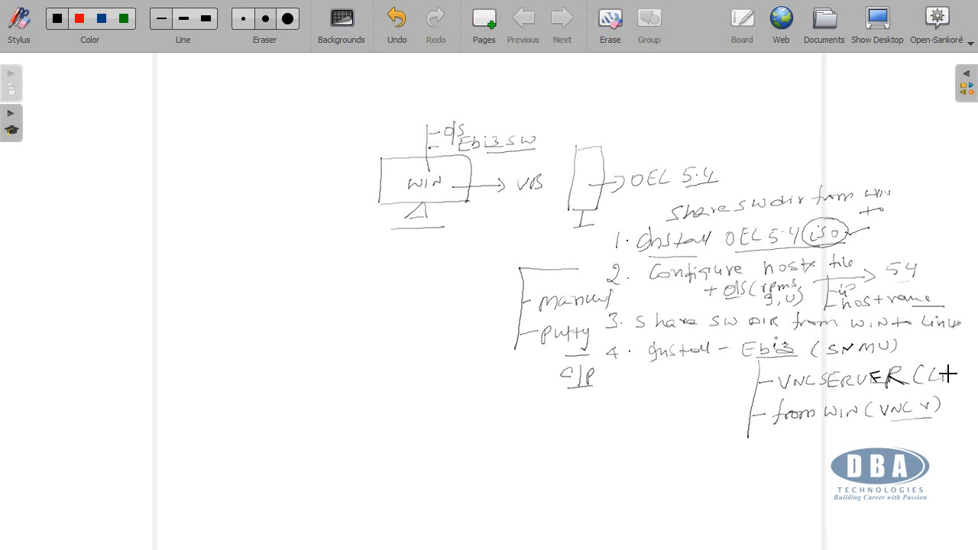
pyautogui.moveTo(952, 380); pyautogui.dragTo(970, 377)
pyautogui.moveTo(972, 371); pyautogui.dragTo(972, 379)
# Step: Quit the whiteboard program and open the R12_Installation_Result document from the desktop in Word
pyautogui.click(945, 27)
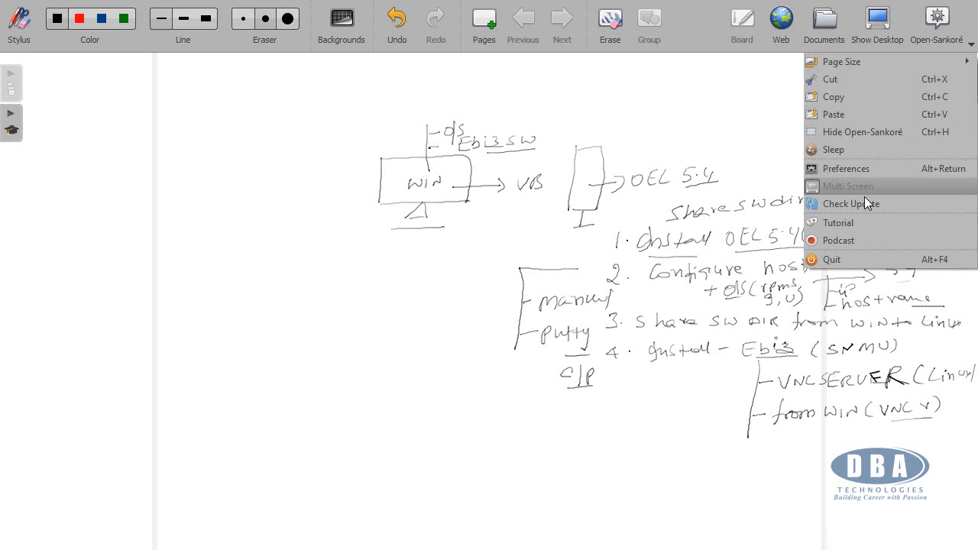
pyautogui.click(839, 258)
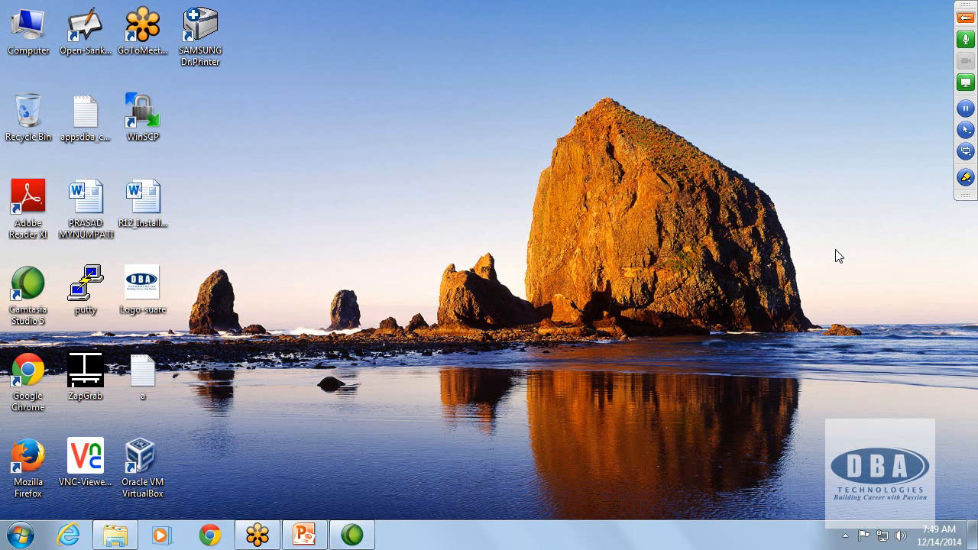
pyautogui.click(151, 213)
pyautogui.doubleClick(151, 213)
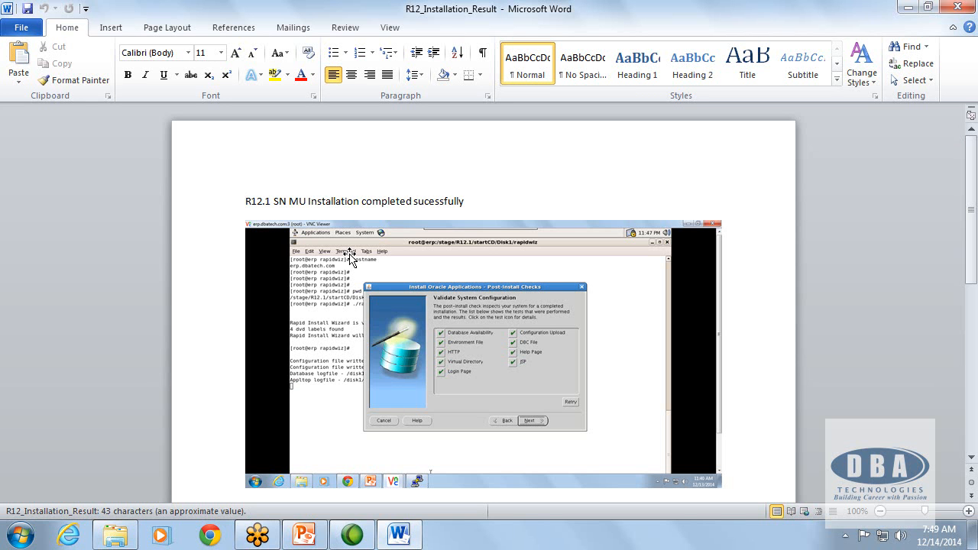
# Step: Examine the document's post-install checks and the configuration and log file paths at 220% zoom, and minimize it when done
pyautogui.click(935, 511)
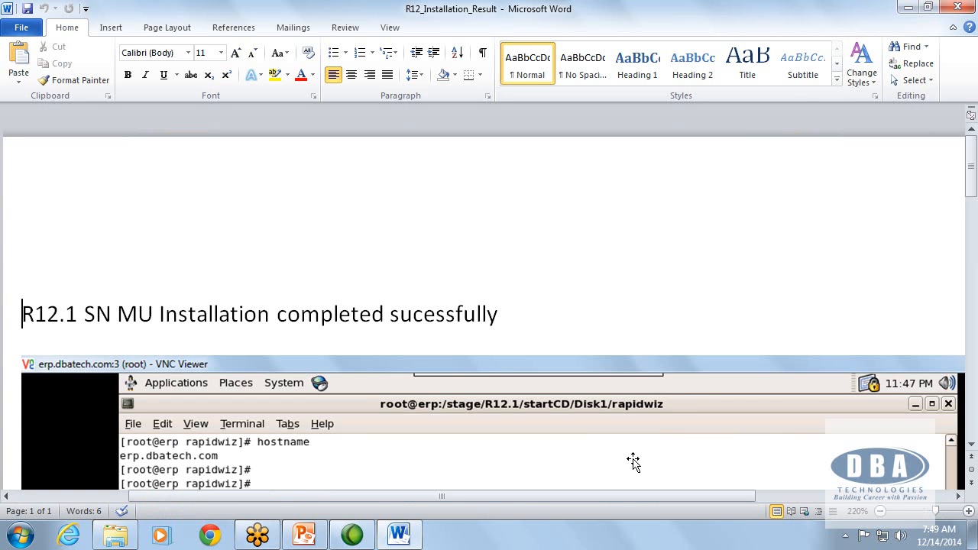
pyautogui.scroll(-4, 584, 379)
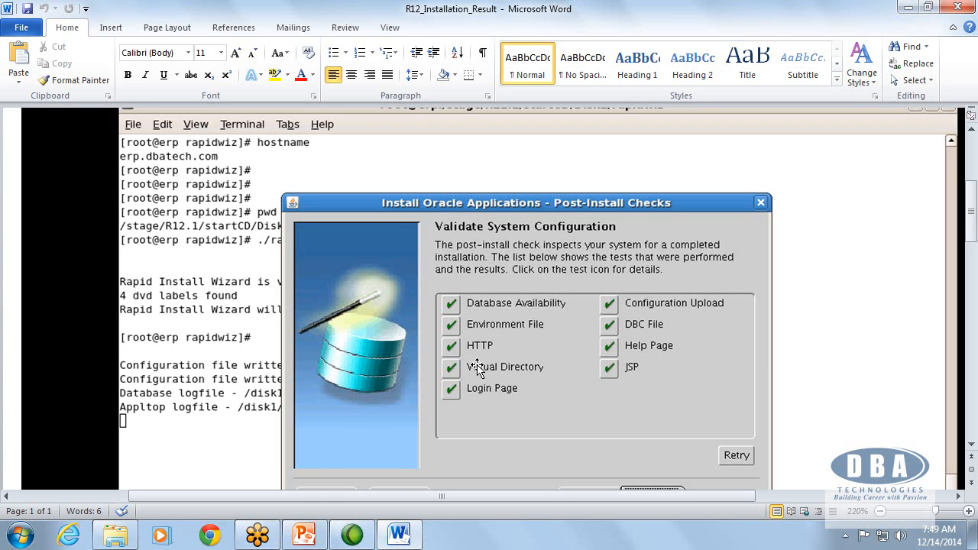
pyautogui.scroll(-10, 482, 366)
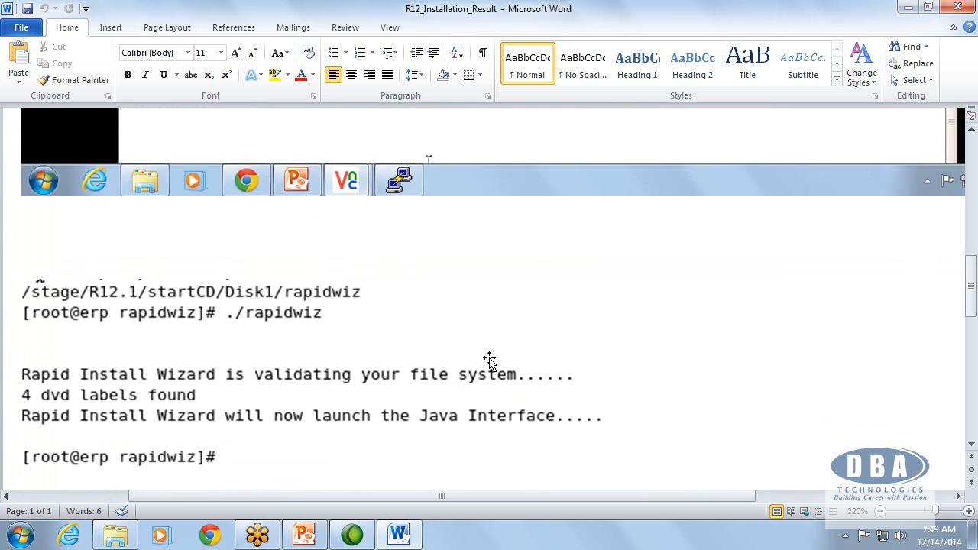
pyautogui.scroll(-5, 489, 360)
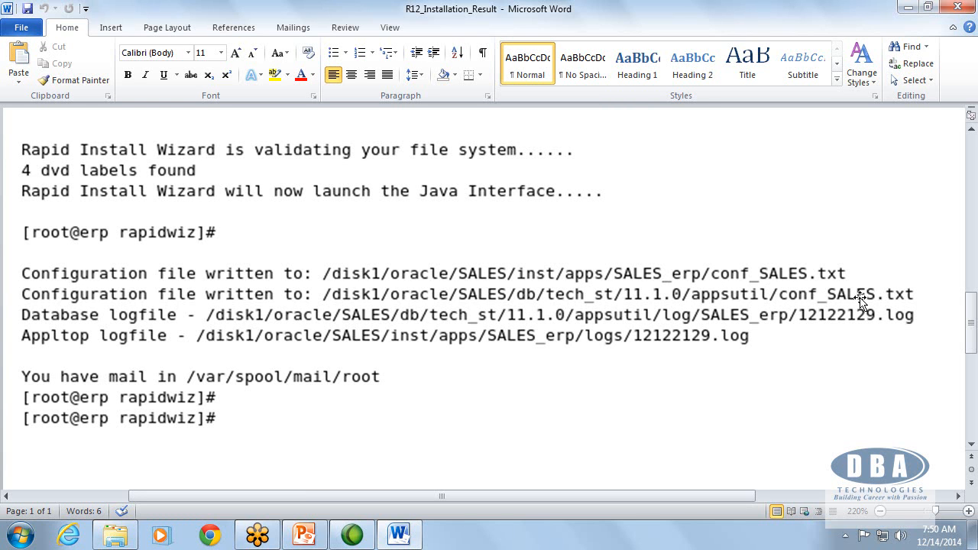
pyautogui.click(909, 9)
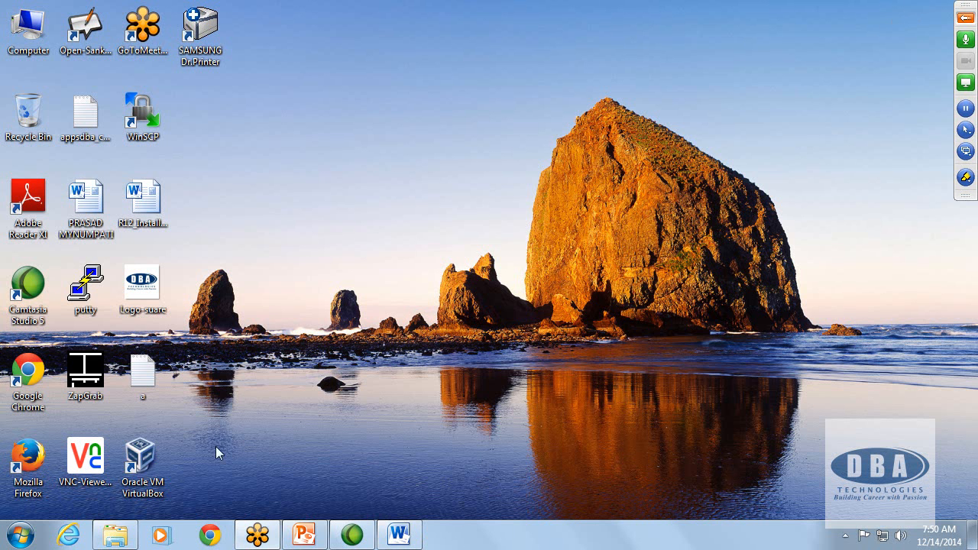
# Step: Start PuTTY, open the saved Apps-Rac session and log in as root with the account password
pyautogui.doubleClick(76, 296)
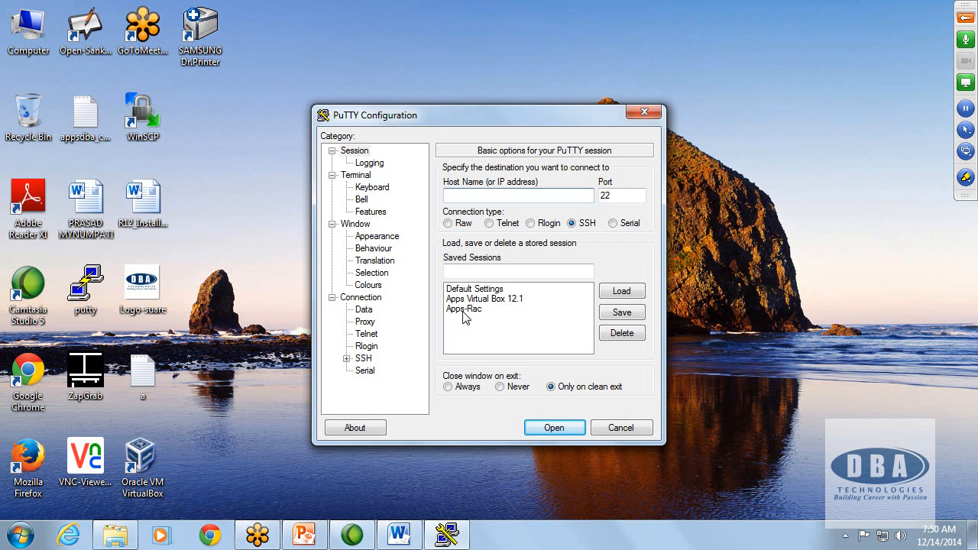
pyautogui.doubleClick(464, 309)
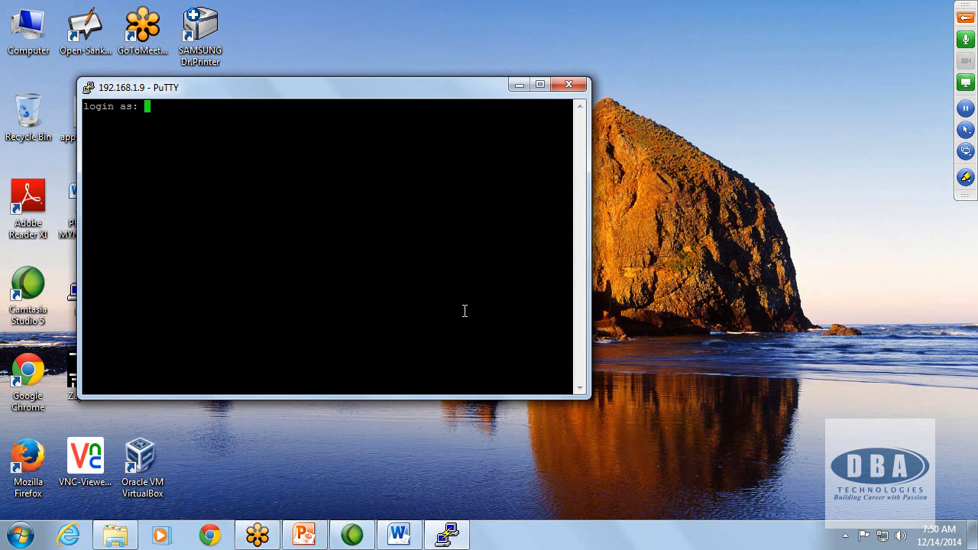
pyautogui.write('root')
pyautogui.press('Return')
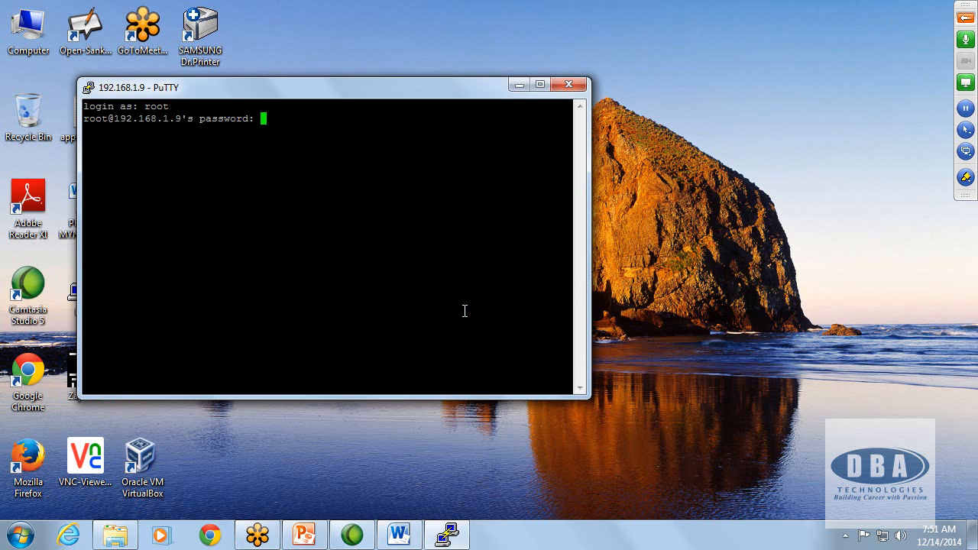
pyautogui.press('Return')
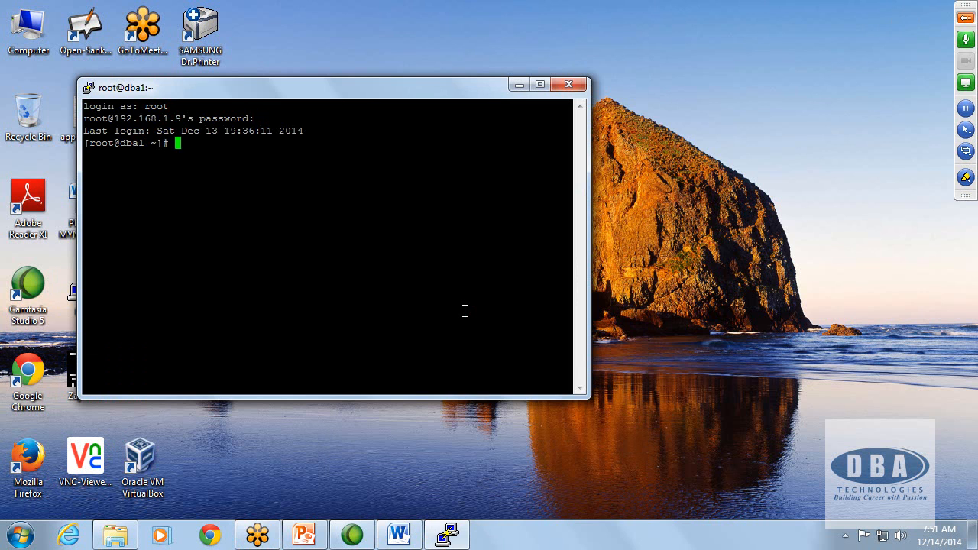
# Step: Print the working directory with pwd, start a VNC desktop with vncserver, and minimize the terminal
pyautogui.write('pwd')
pyautogui.press('Return')
pyautogui.write('vncserver')
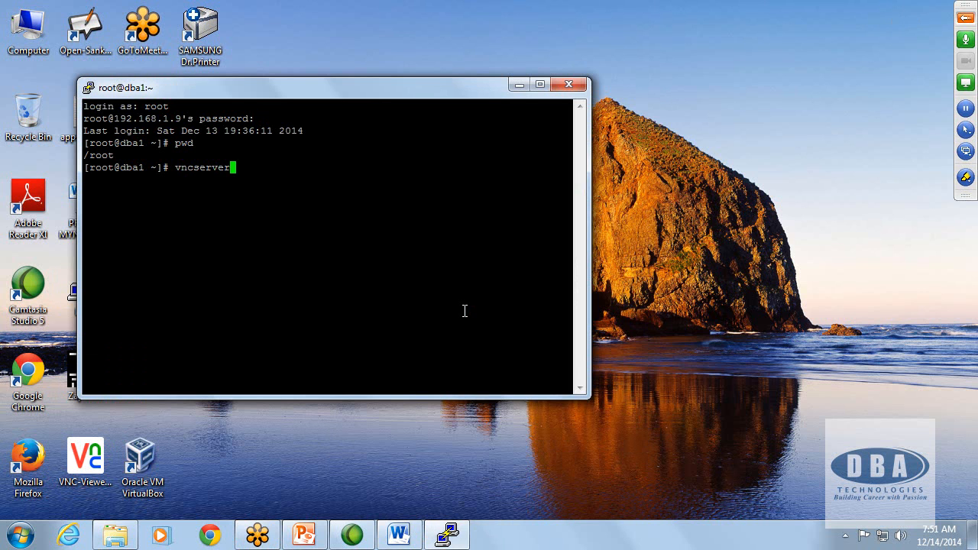
pyautogui.press('Return')
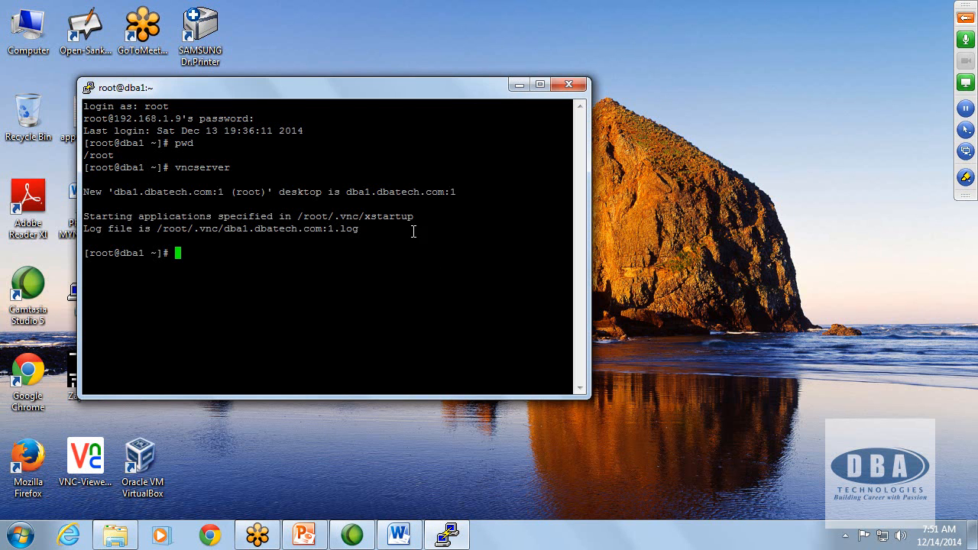
pyautogui.click(518, 85)
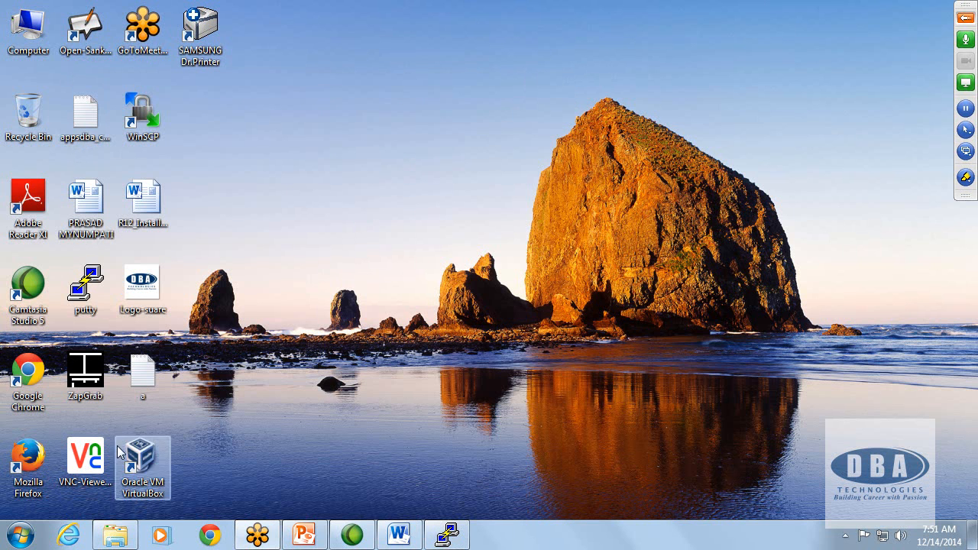
# Step: Start VNC Viewer, connect to 192.168.1.9:1 with the VNC password, and clear the Smart Card Manager from the maximized remote desktop
pyautogui.doubleClick(85, 457)
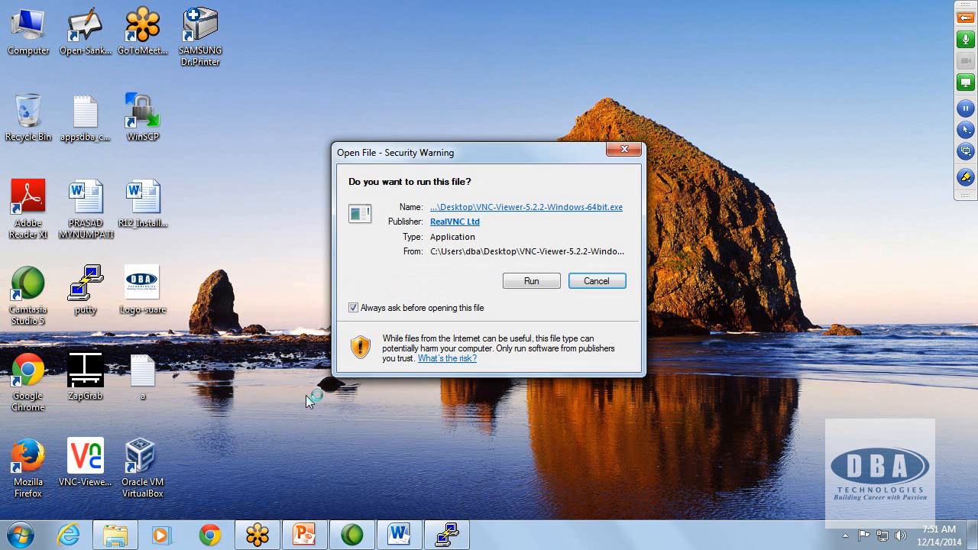
pyautogui.click(530, 284)
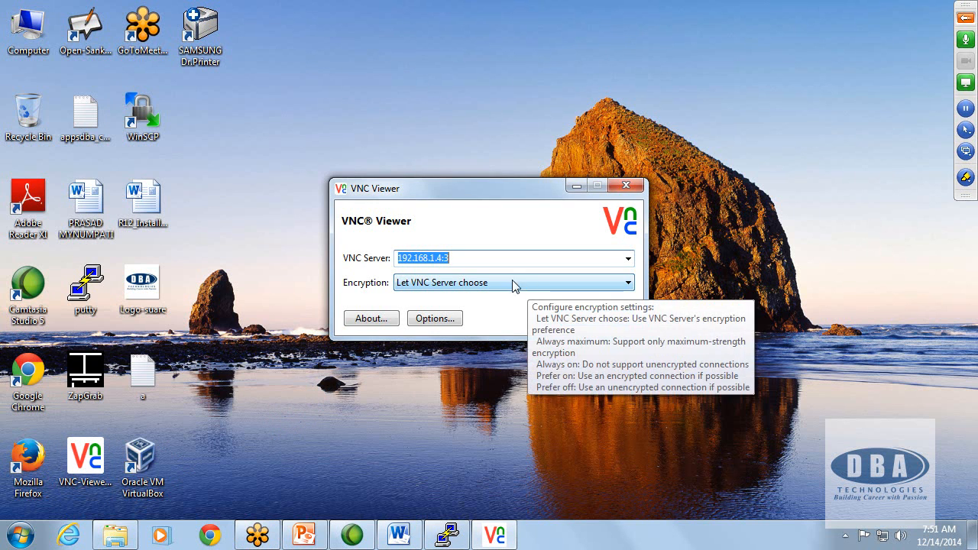
pyautogui.click(629, 259)
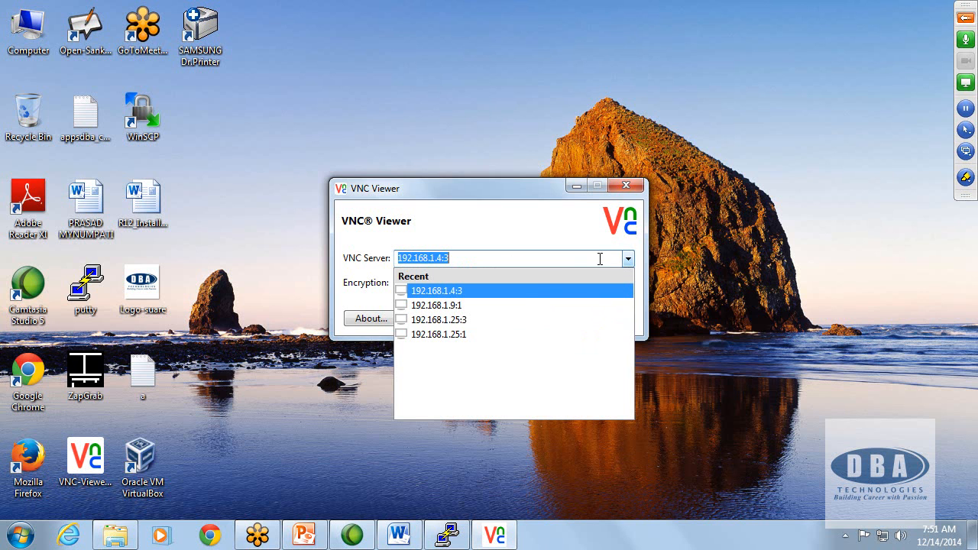
pyautogui.click(472, 308)
pyautogui.click(581, 319)
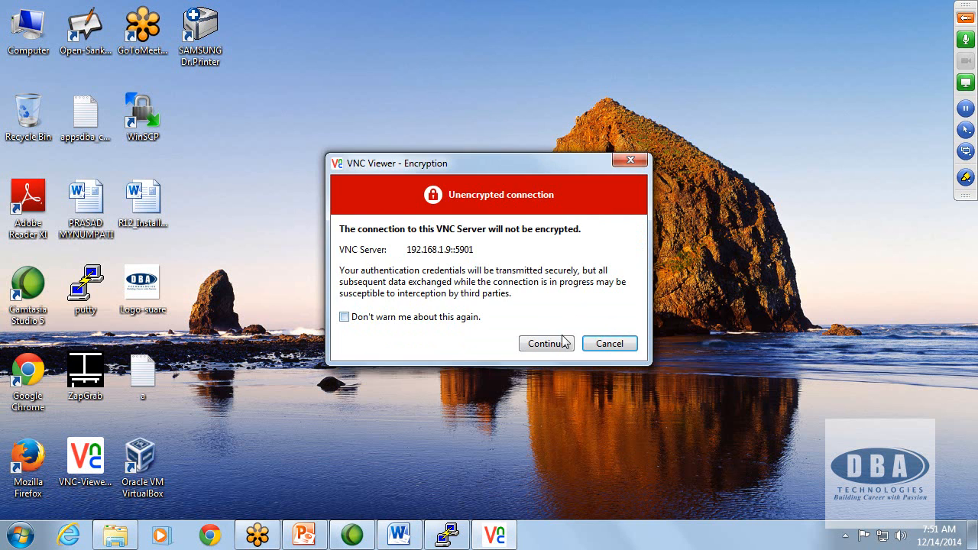
pyautogui.click(562, 343)
pyautogui.write('********')
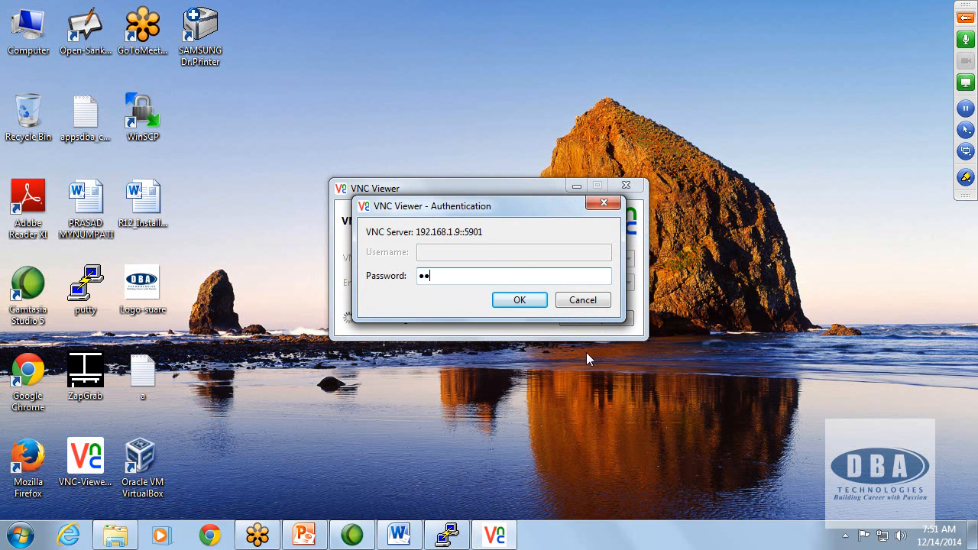
pyautogui.press('Return')
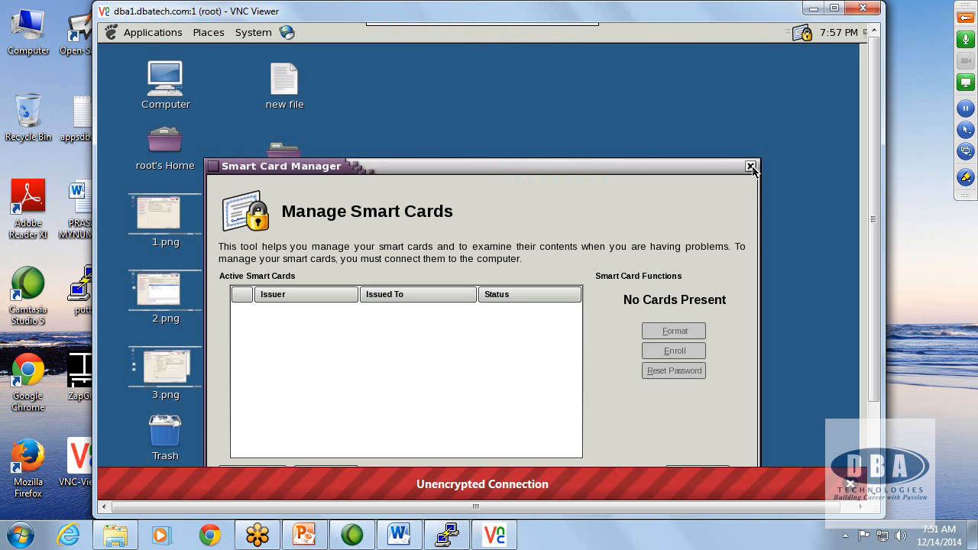
pyautogui.click(750, 164)
pyautogui.click(835, 8)
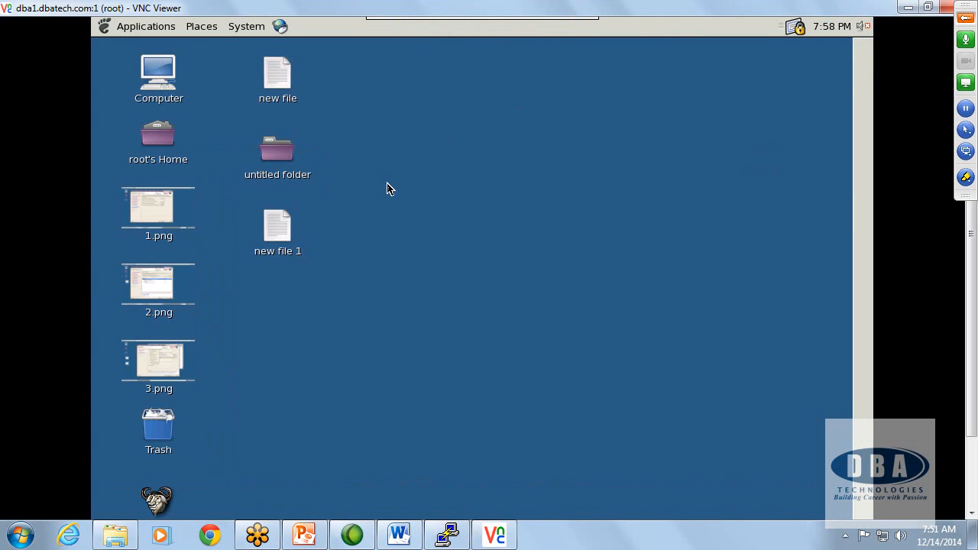
# Step: Launch Oracle VM VirtualBox on the remote desktop, start the R12.1 virtual machine, and minimize the viewer with 121AppsMN selected
pyautogui.click(129, 29)
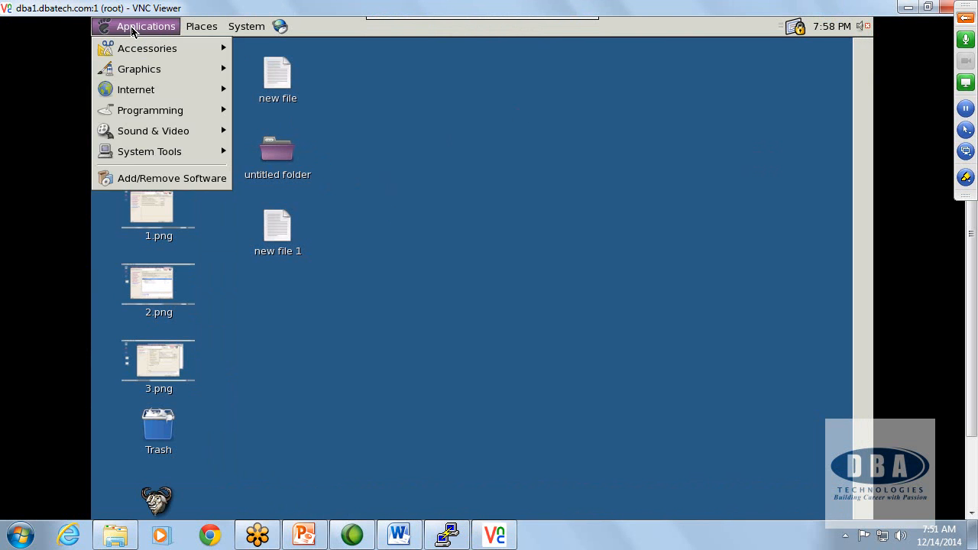
pyautogui.moveTo(159, 153)
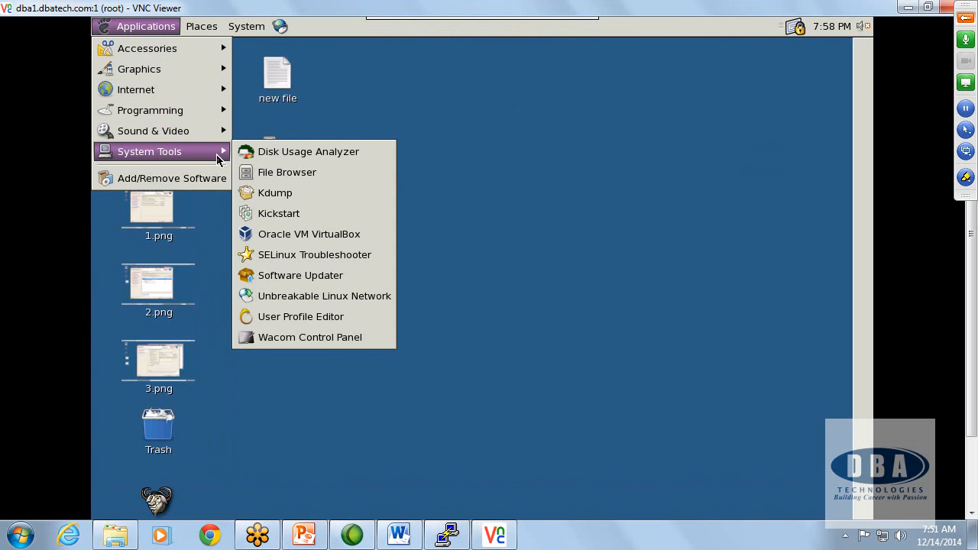
pyautogui.click(289, 237)
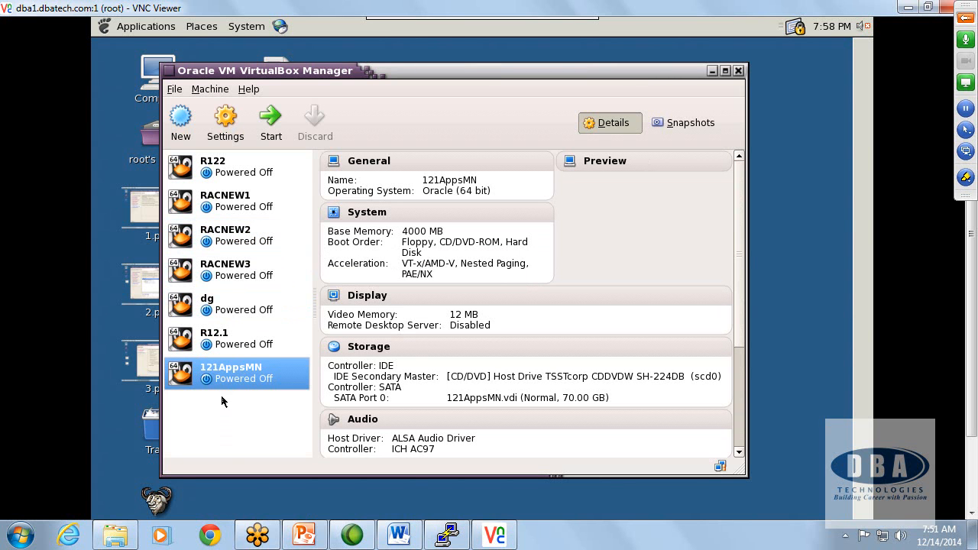
pyautogui.click(221, 345)
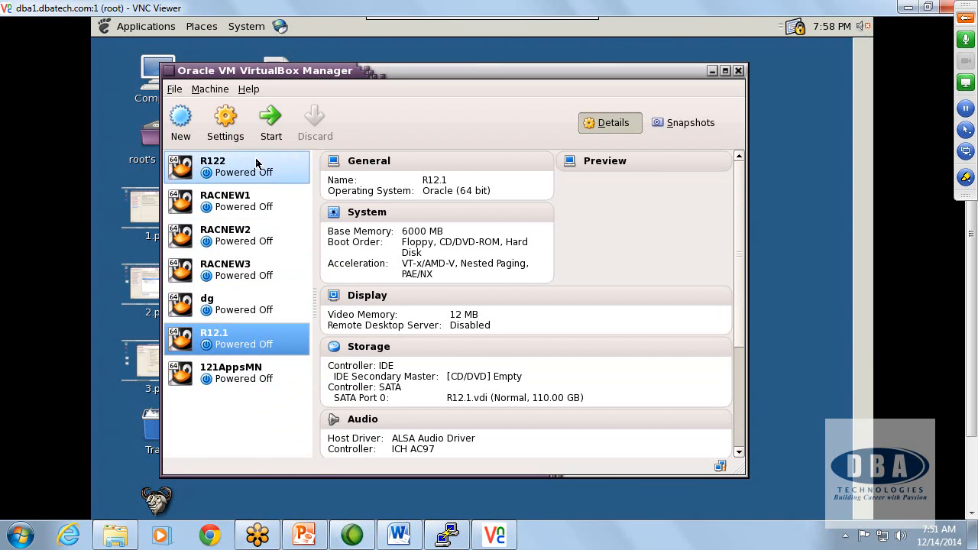
pyautogui.click(276, 129)
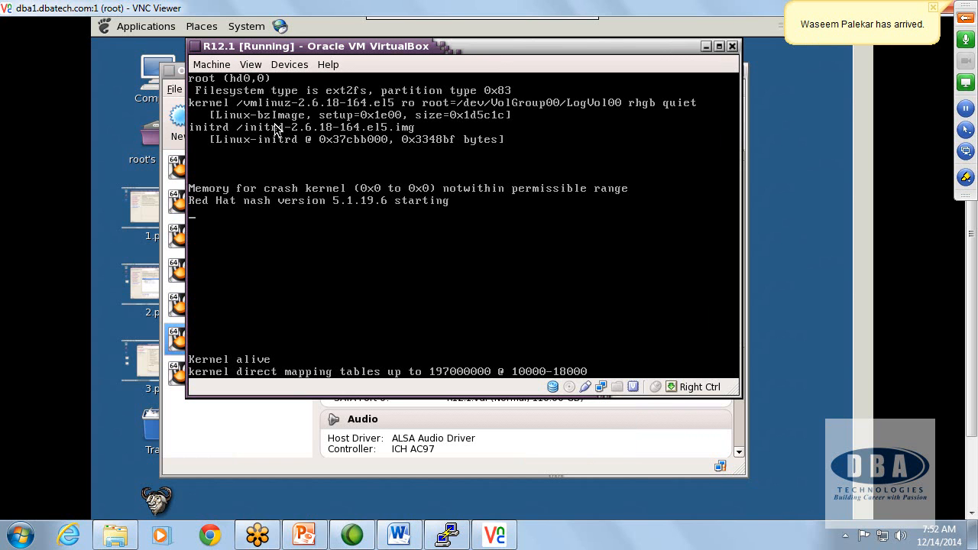
pyautogui.click(705, 47)
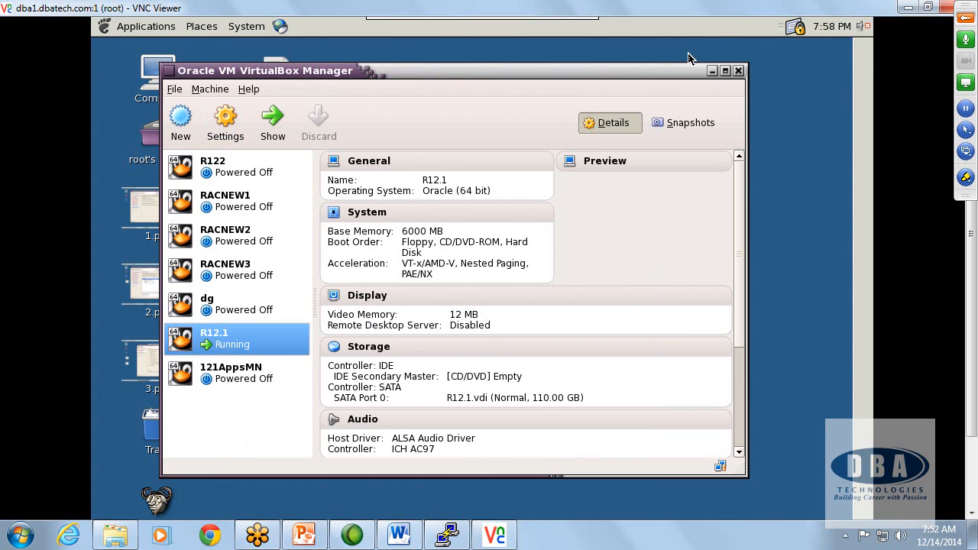
pyautogui.click(235, 377)
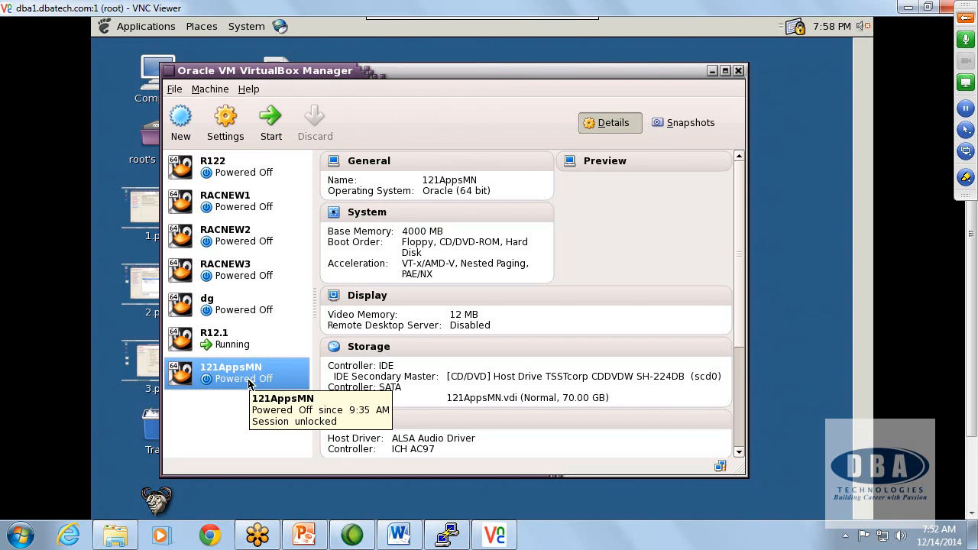
pyautogui.click(909, 7)
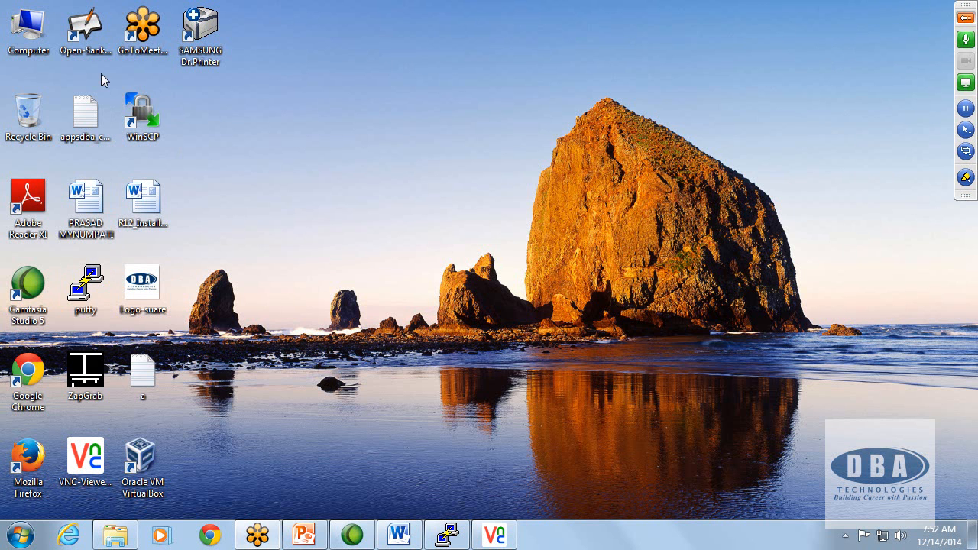
# Step: Open the Open-Sankoré whiteboard and sketch with the pen a tall box on a stand, labelled Linux
pyautogui.click(95, 29)
pyautogui.doubleClick(100, 39)
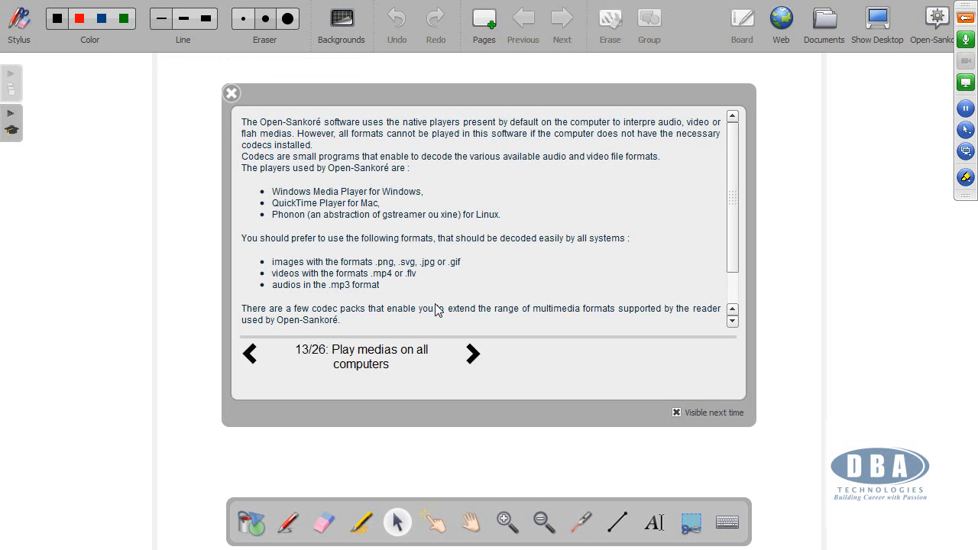
pyautogui.click(230, 95)
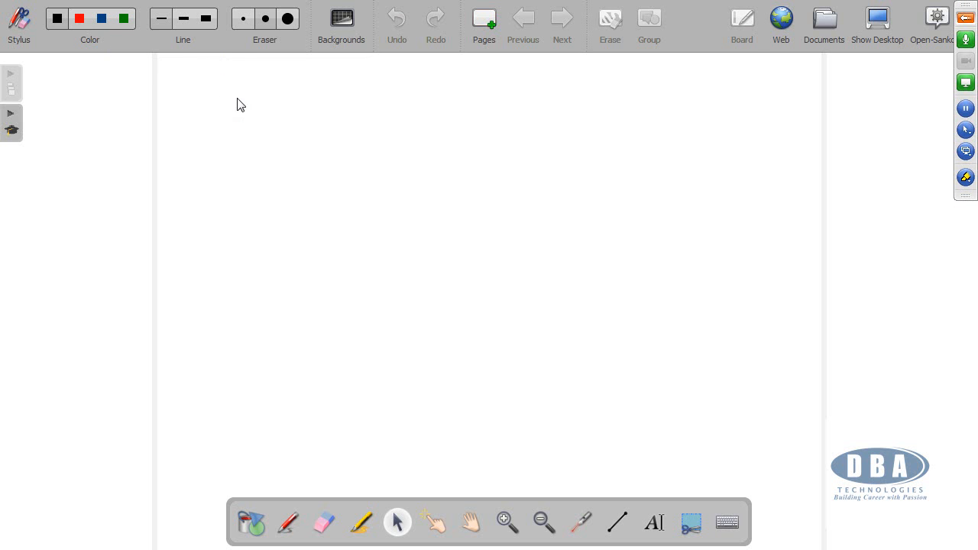
pyautogui.click(289, 523)
pyautogui.click(18, 35)
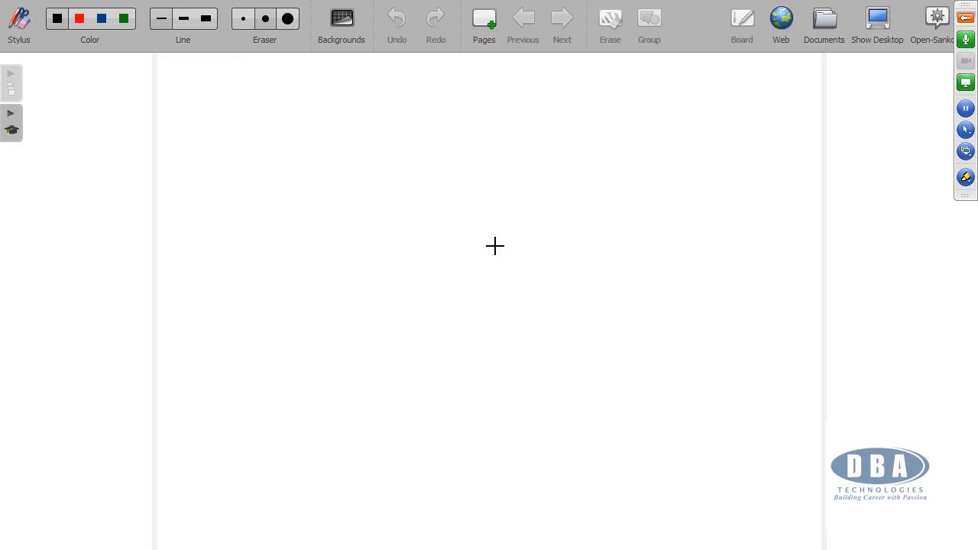
pyautogui.moveTo(438, 165); pyautogui.dragTo(433, 261)
pyautogui.moveTo(439, 165)
pyautogui.mouseDown()
pyautogui.moveTo(485, 167)
pyautogui.moveTo(484, 264)
pyautogui.moveTo(465, 264)
pyautogui.moveTo(490, 265)
pyautogui.moveTo(462, 294)
pyautogui.mouseUp()
pyautogui.moveTo(452, 295); pyautogui.dragTo(471, 291)
pyautogui.moveTo(449, 146)
pyautogui.mouseDown()
pyautogui.moveTo(439, 158)
pyautogui.moveTo(498, 148)
pyautogui.mouseUp()
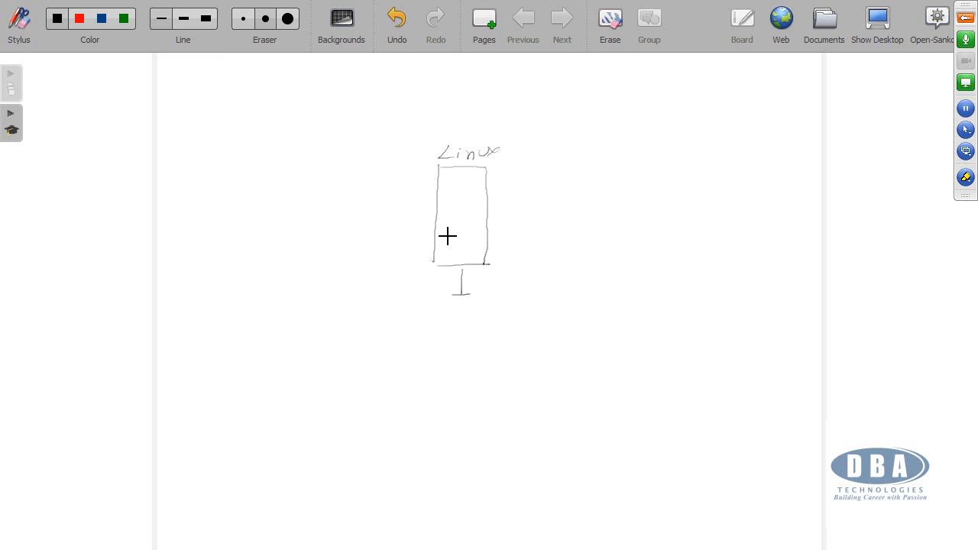
# Step: Draw an arrow from the Linux box to a smaller box on a stand, labelled VB-Linux
pyautogui.moveTo(470, 217)
pyautogui.mouseDown()
pyautogui.moveTo(513, 206)
pyautogui.moveTo(541, 239)
pyautogui.moveTo(536, 259)
pyautogui.mouseUp()
pyautogui.moveTo(545, 203)
pyautogui.mouseDown()
pyautogui.moveTo(571, 207)
pyautogui.moveTo(564, 262)
pyautogui.moveTo(552, 276)
pyautogui.mouseUp()
pyautogui.moveTo(545, 278); pyautogui.dragTo(566, 278)
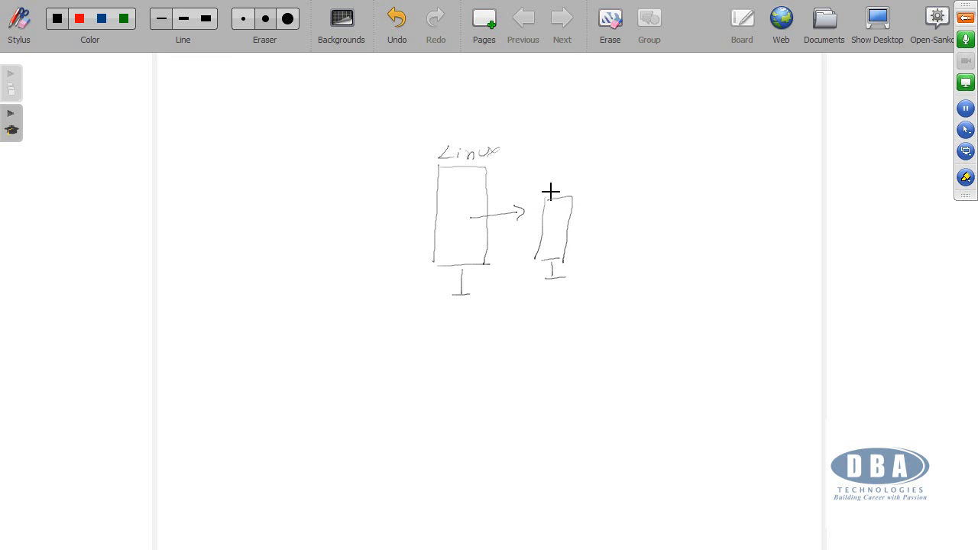
pyautogui.moveTo(545, 181)
pyautogui.mouseDown()
pyautogui.moveTo(631, 175)
pyautogui.moveTo(636, 184)
pyautogui.mouseUp()
# Step: Write the underlined heading TWO NODE above the boxes and the underlined labels DB and APPS beside them
pyautogui.moveTo(513, 115)
pyautogui.mouseDown()
pyautogui.moveTo(512, 101)
pyautogui.moveTo(571, 106)
pyautogui.moveTo(618, 96)
pyautogui.moveTo(622, 106)
pyautogui.moveTo(545, 118)
pyautogui.moveTo(622, 112)
pyautogui.mouseUp()
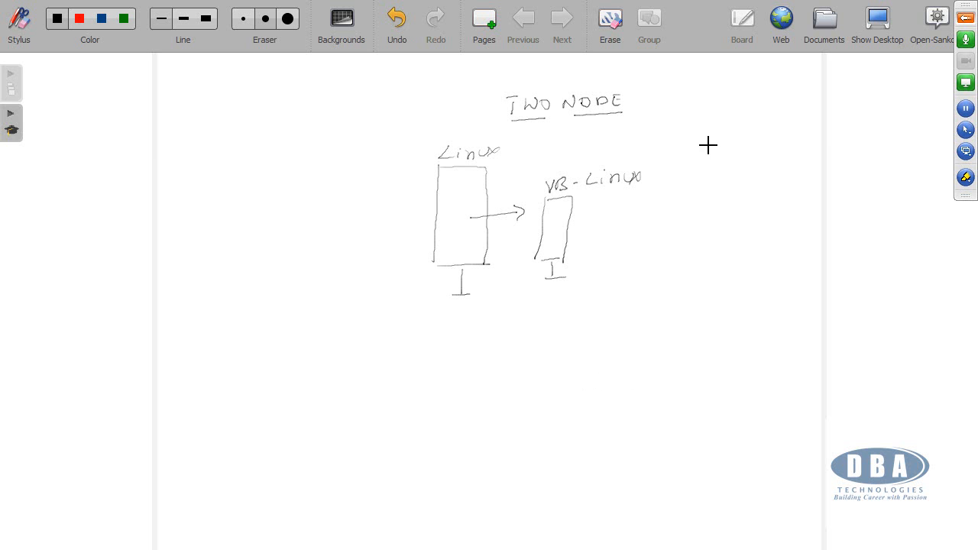
pyautogui.moveTo(693, 144); pyautogui.dragTo(695, 159)
pyautogui.moveTo(775, 143); pyautogui.dragTo(812, 153)
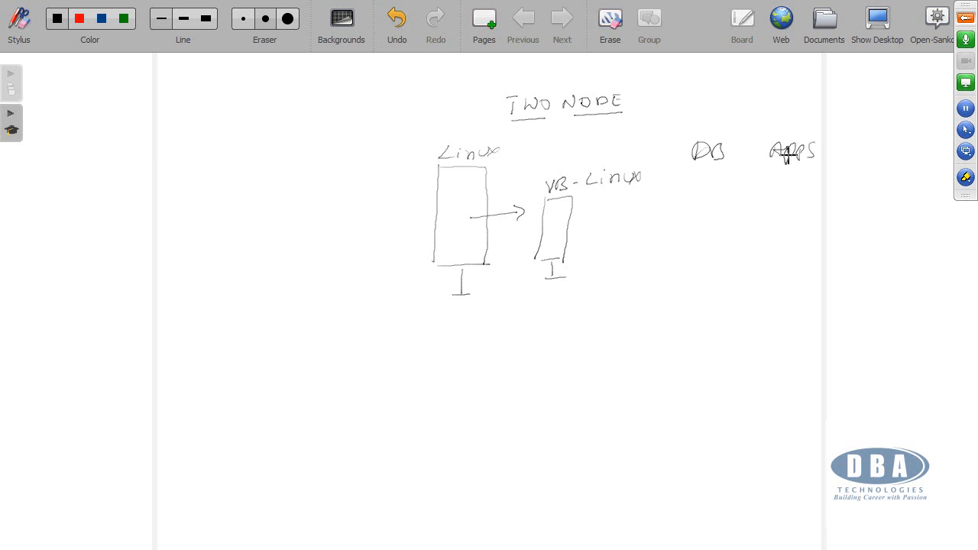
pyautogui.moveTo(694, 166); pyautogui.dragTo(815, 162)
# Step: Add a small square inside the Linux box, an arrow from the VB-Linux box to an underlined APPS, and an arrow into that box
pyautogui.moveTo(452, 187)
pyautogui.mouseDown()
pyautogui.moveTo(473, 185)
pyautogui.moveTo(454, 191)
pyautogui.moveTo(454, 203)
pyautogui.moveTo(468, 204)
pyautogui.mouseUp()
pyautogui.moveTo(559, 227)
pyautogui.mouseDown()
pyautogui.moveTo(594, 211)
pyautogui.moveTo(598, 227)
pyautogui.moveTo(622, 212)
pyautogui.moveTo(609, 225)
pyautogui.moveTo(621, 227)
pyautogui.mouseUp()
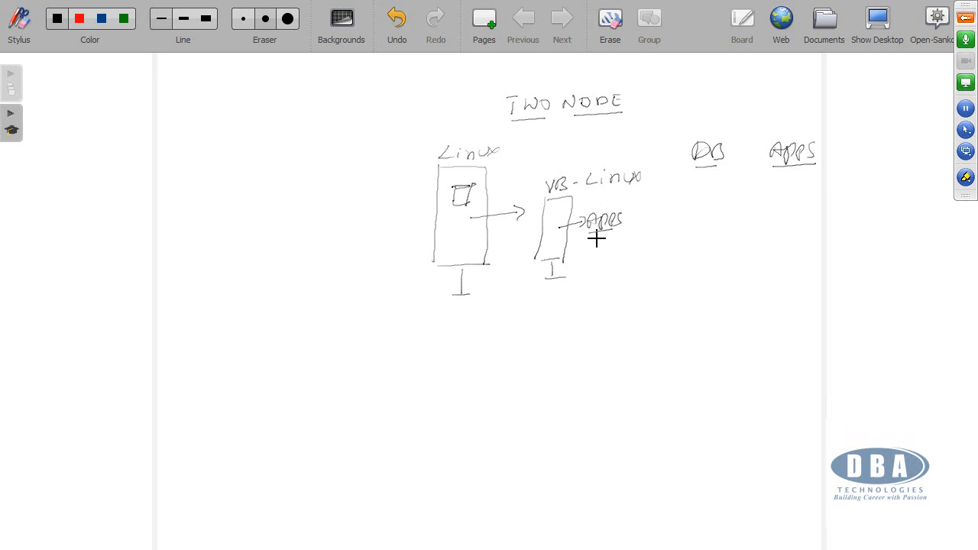
pyautogui.moveTo(521, 260)
pyautogui.mouseDown()
pyautogui.moveTo(558, 236)
pyautogui.moveTo(550, 242)
pyautogui.mouseUp()
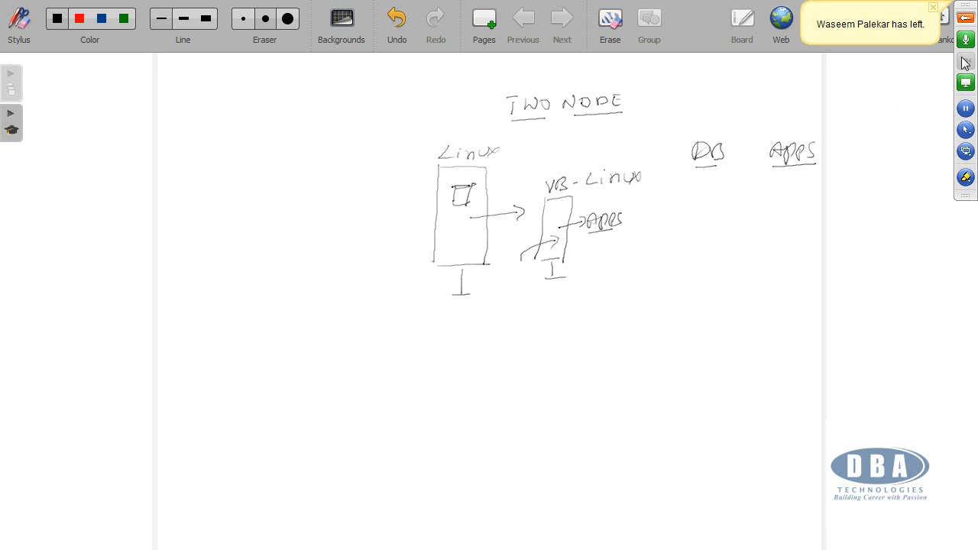
# Step: Write an underlined N1 beside the Linux box and another underlined label beside the VB-Linux box, and quit the whiteboard
pyautogui.click(945, 26)
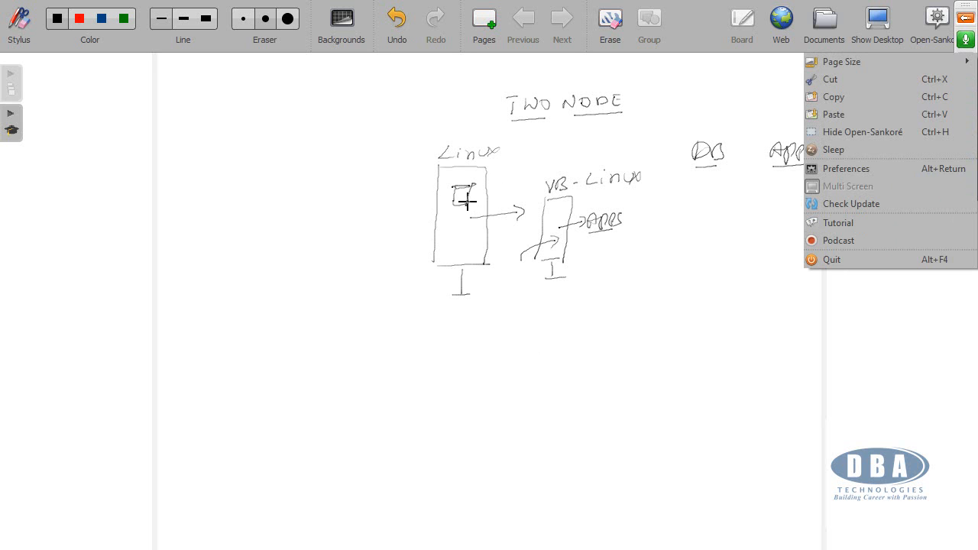
pyautogui.moveTo(390, 209)
pyautogui.mouseDown()
pyautogui.moveTo(388, 219)
pyautogui.moveTo(403, 209)
pyautogui.moveTo(410, 216)
pyautogui.mouseUp()
pyautogui.moveTo(388, 222); pyautogui.dragTo(409, 220)
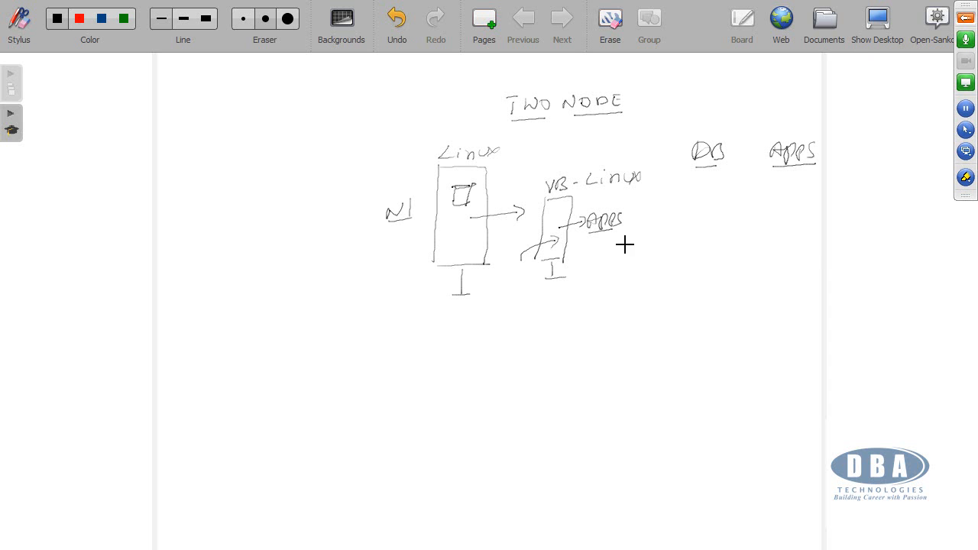
pyautogui.moveTo(604, 256)
pyautogui.mouseDown()
pyautogui.moveTo(613, 245)
pyautogui.moveTo(628, 253)
pyautogui.mouseUp()
pyautogui.moveTo(604, 262); pyautogui.dragTo(631, 258)
pyautogui.click(937, 23)
pyautogui.click(856, 256)
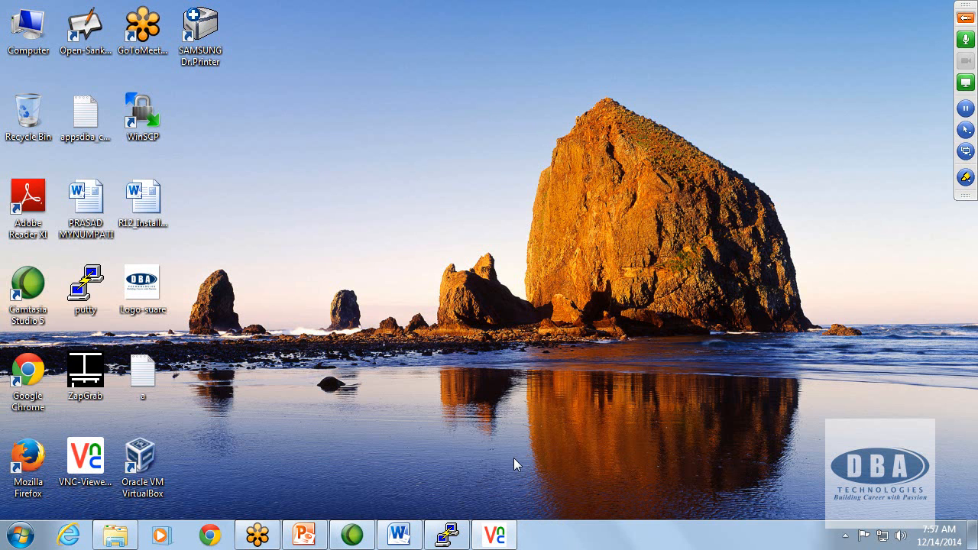
# Step: Switch back to VNC Viewer, start the 121AppsMN virtual machine, and log in as root with the account password
pyautogui.moveTo(461, 539)
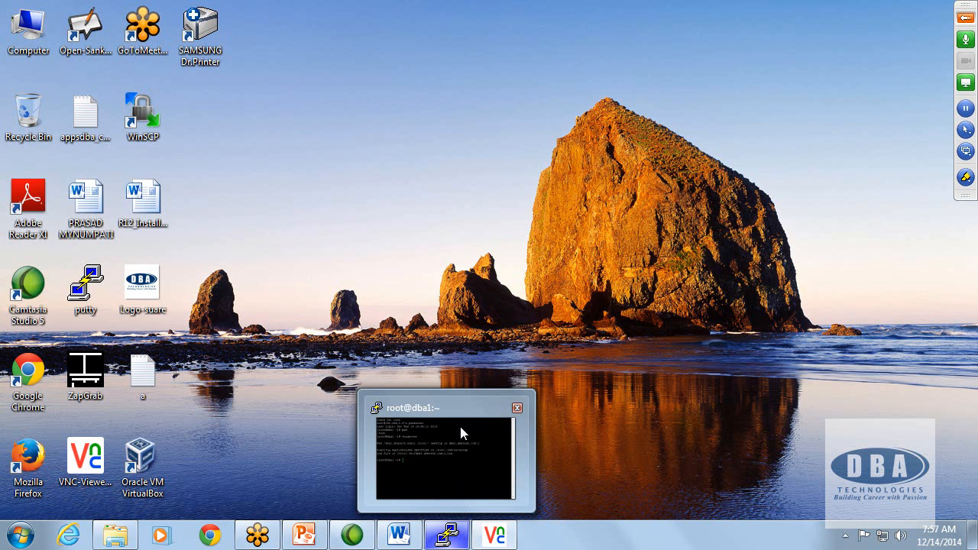
pyautogui.click(498, 538)
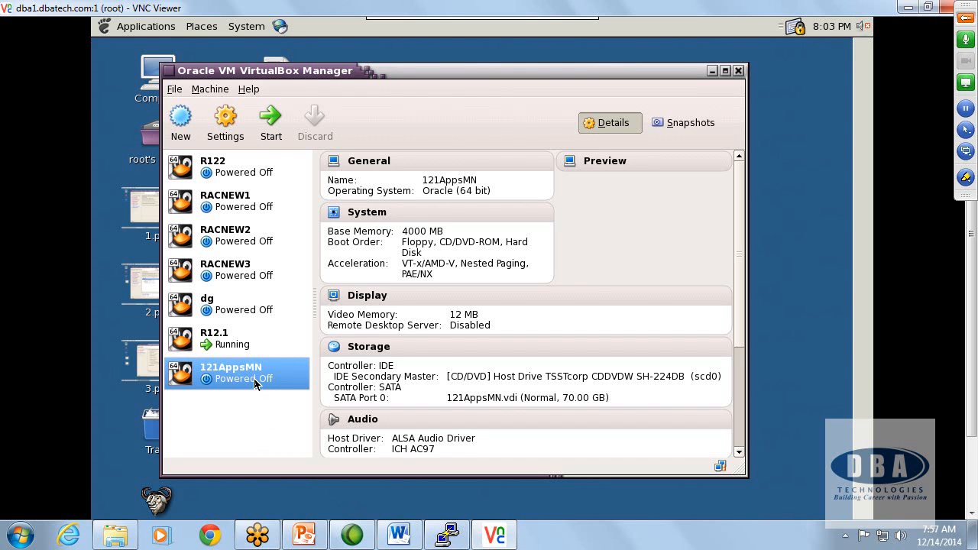
pyautogui.click(276, 122)
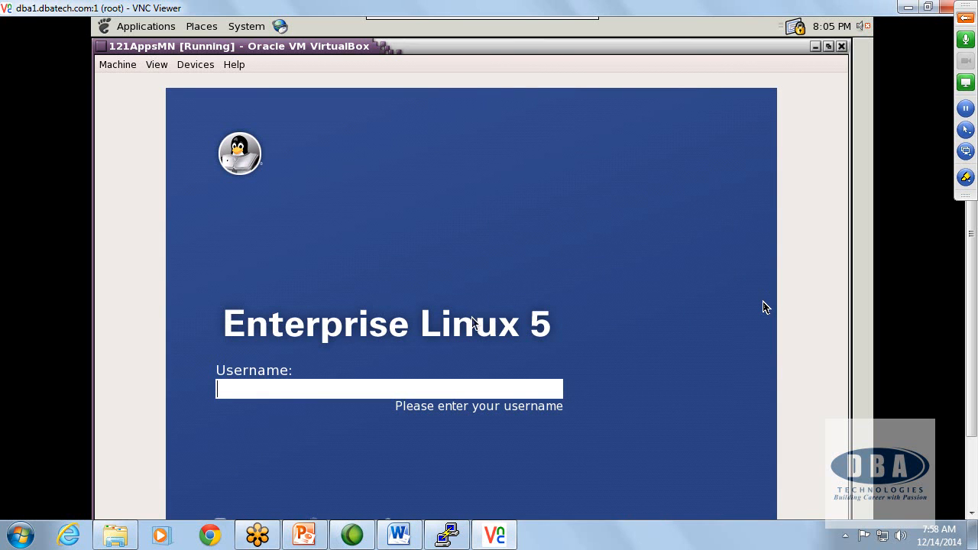
pyautogui.write('root')
pyautogui.press('Return')
pyautogui.write('welcome')
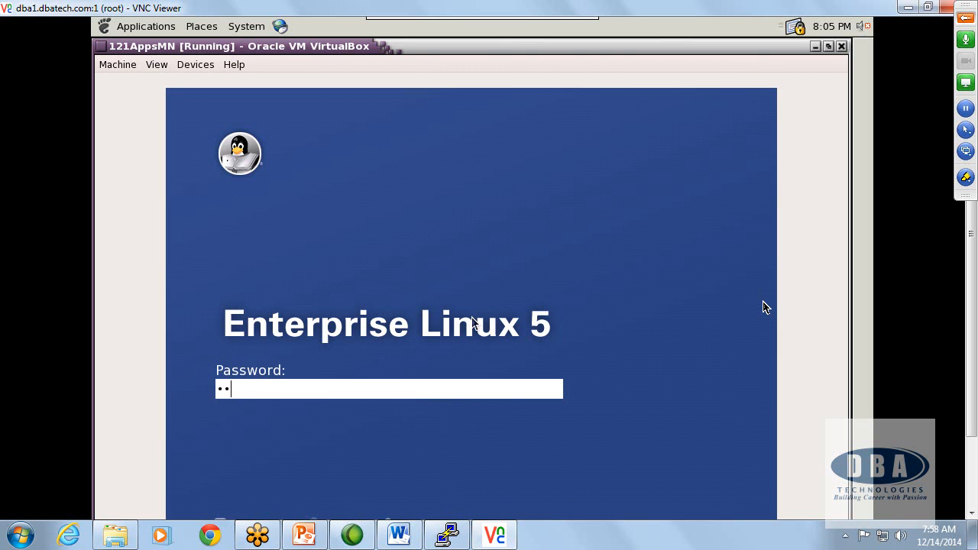
pyautogui.press('Return')
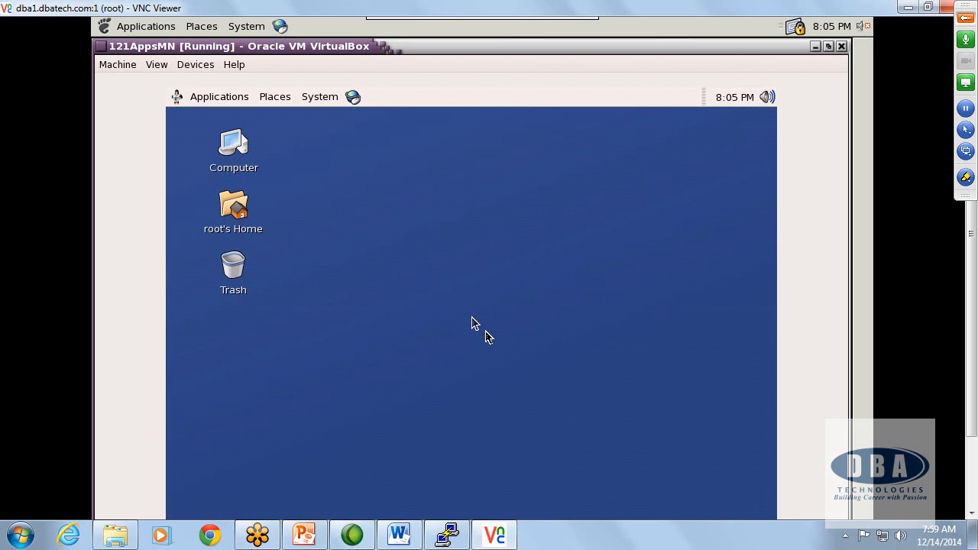
# Step: Open a terminal on the desktop of the 121AppsMN virtual machine
pyautogui.moveTo(972, 339); pyautogui.dragTo(966, 380)
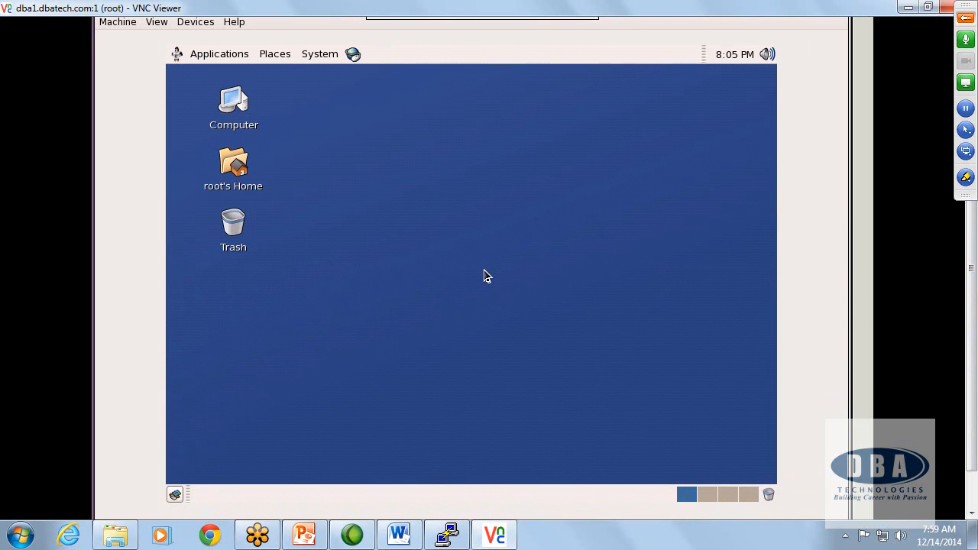
pyautogui.rightClick(484, 272)
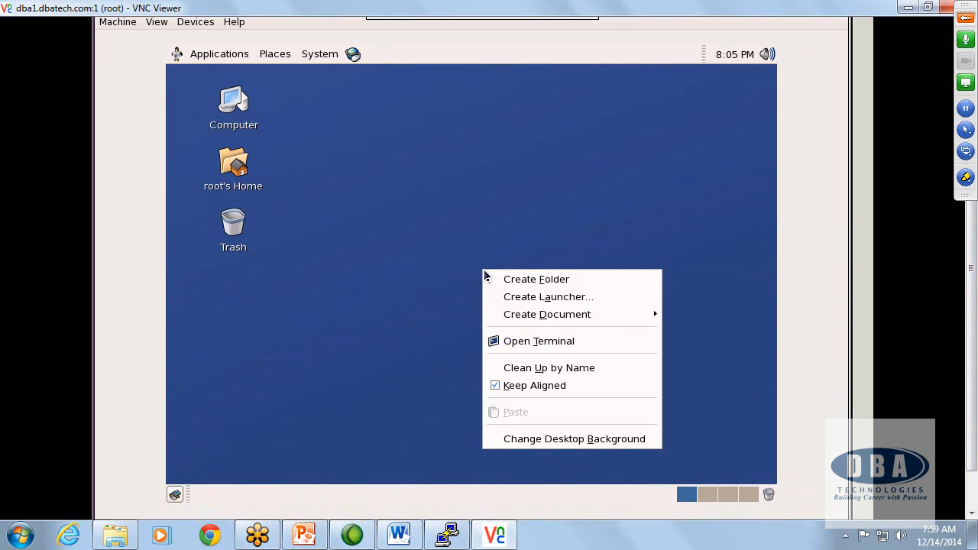
pyautogui.click(548, 349)
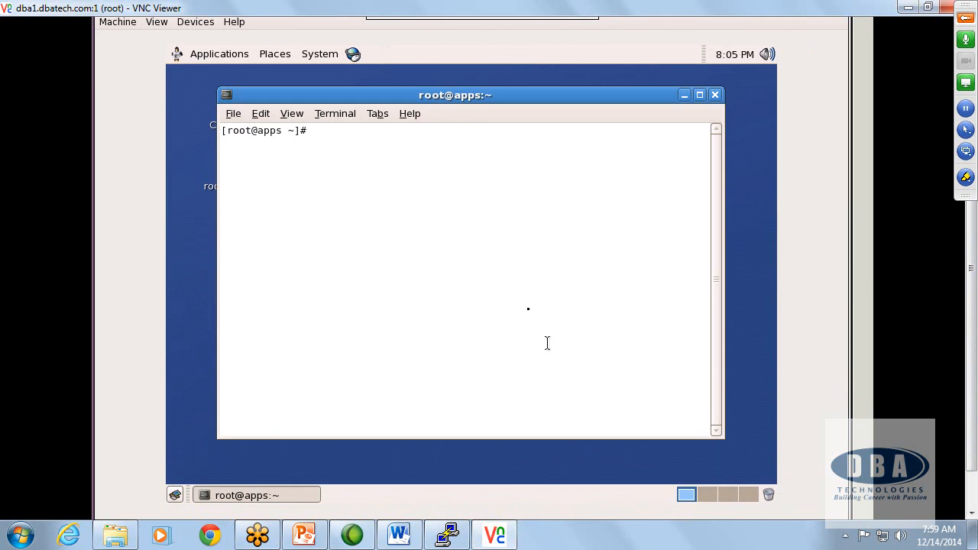
# Step: Run ifconfig -a in the apps terminal and check the IP address of eth0
pyautogui.write('ifconfig -a')
pyautogui.press('Return')
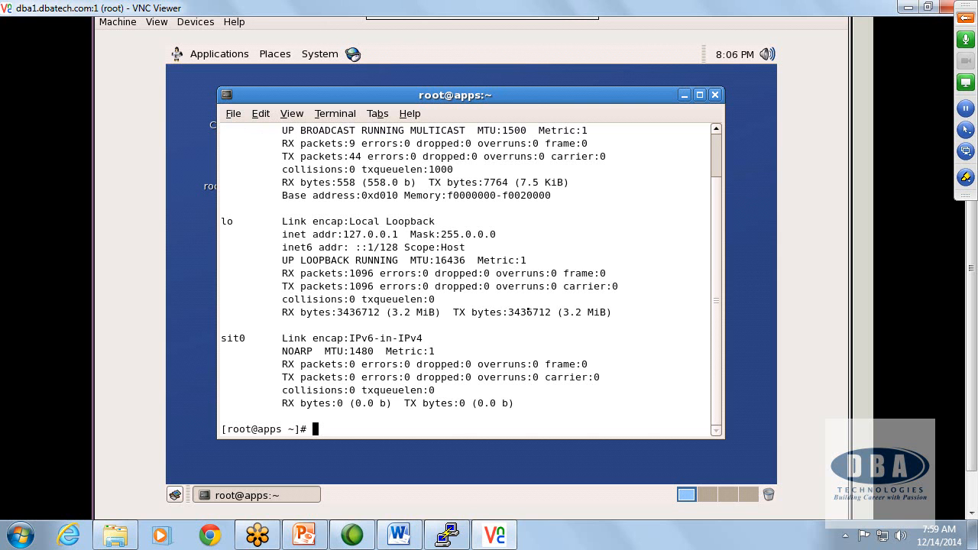
pyautogui.scroll(2, 719, 360)
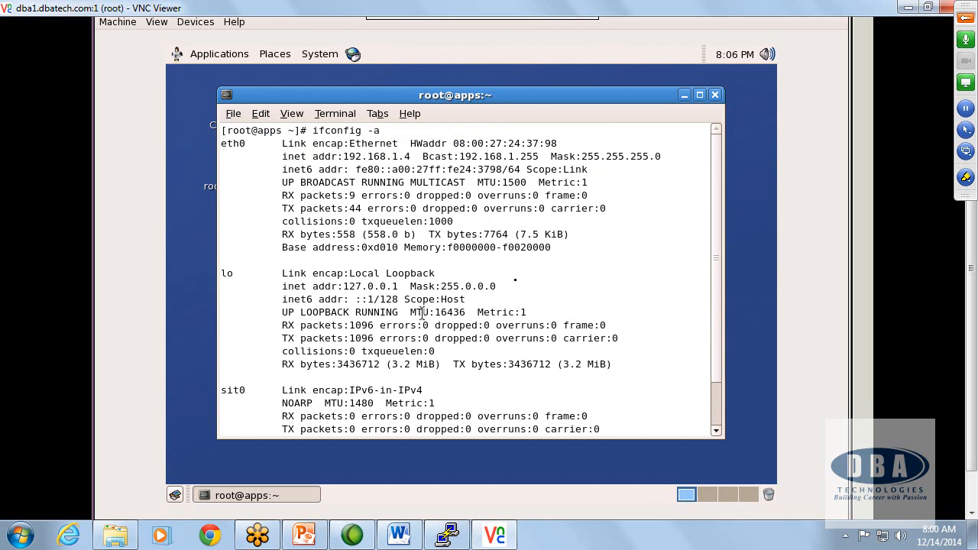
pyautogui.press('Return')
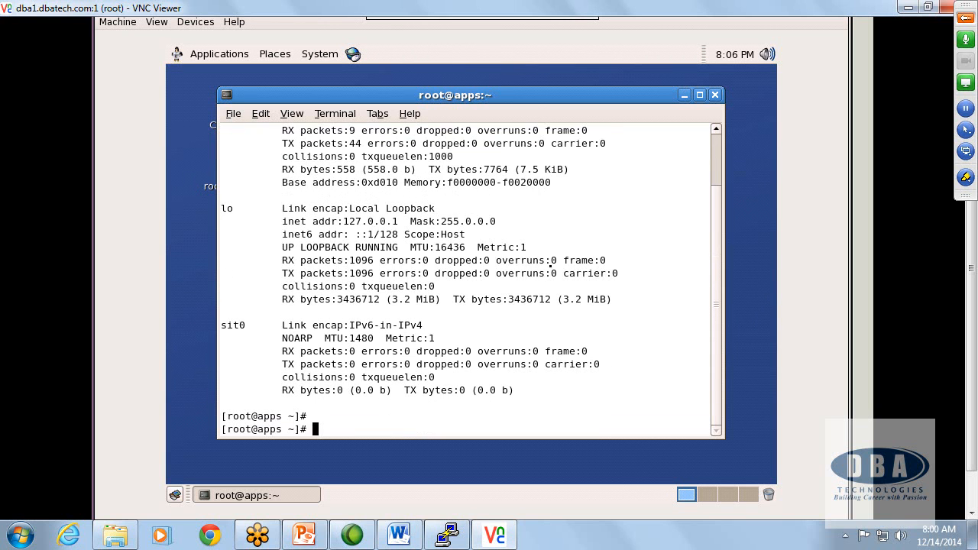
# Step: Display /etc/hosts on the apps machine and check its loopback and apps.dbatech.com entries
pyautogui.write('cat /etc/hosts')
pyautogui.press('Return')
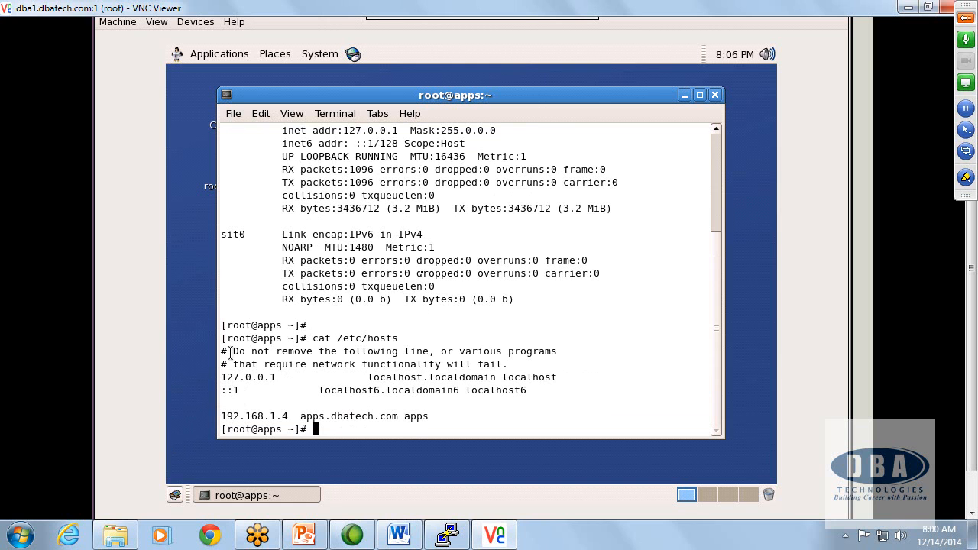
pyautogui.moveTo(221, 377); pyautogui.dragTo(281, 377)
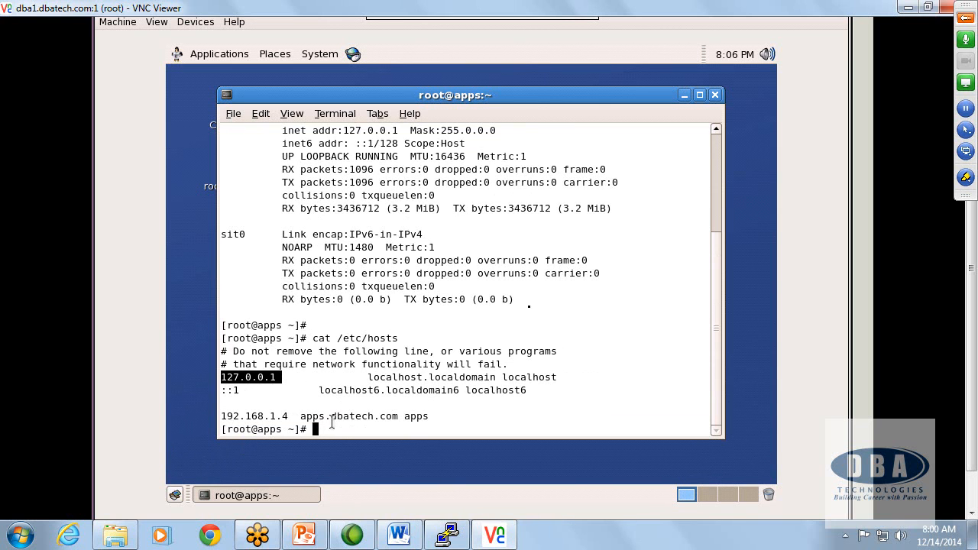
pyautogui.click(437, 416)
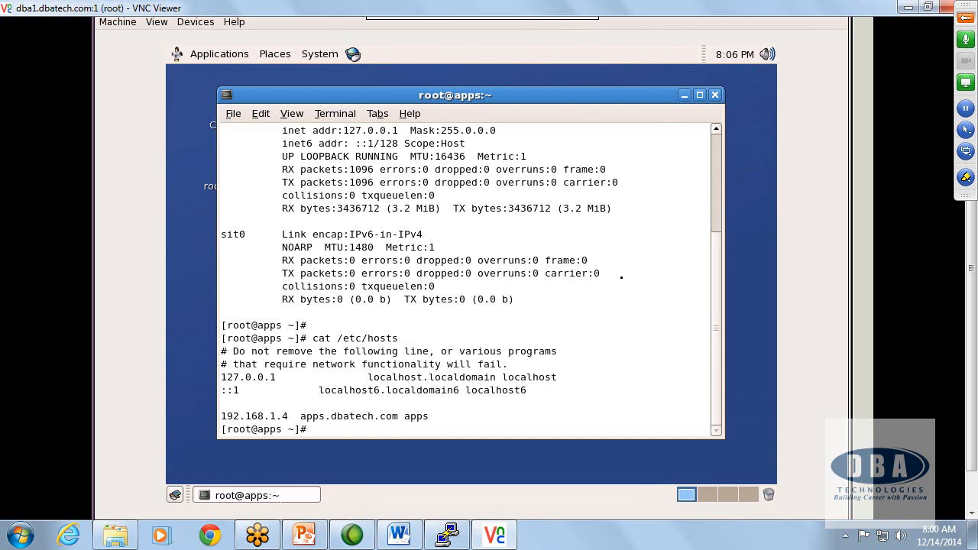
pyautogui.click(916, 8)
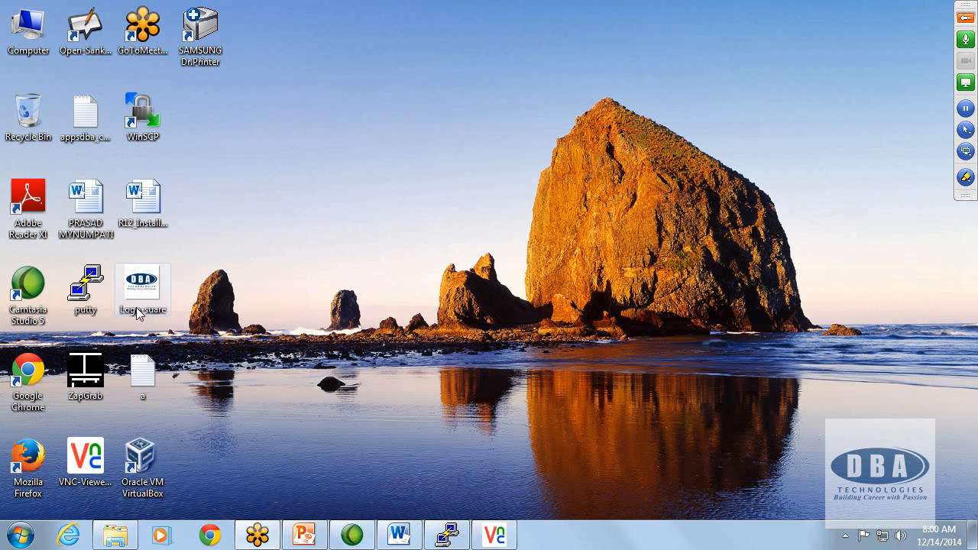
pyautogui.doubleClick(91, 289)
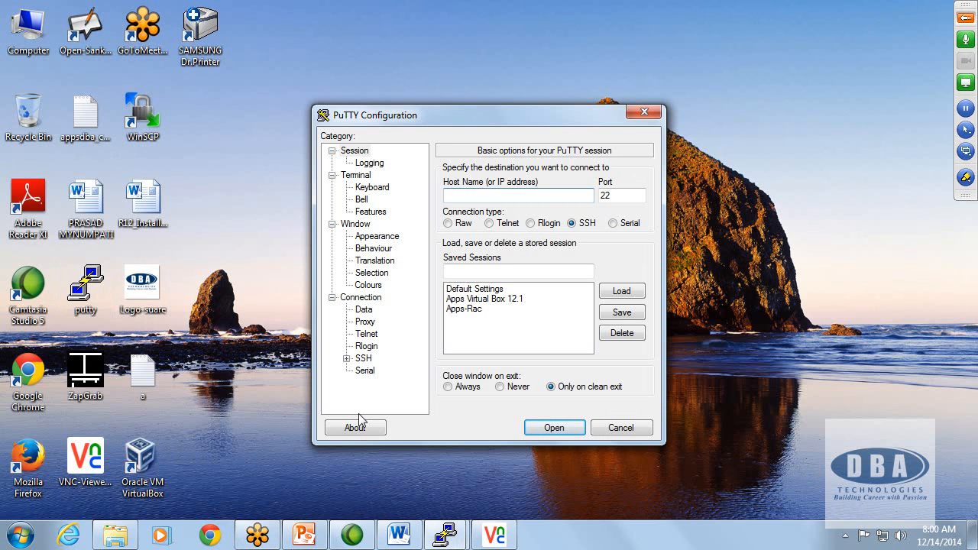
pyautogui.write('192.1')
pyautogui.doubleClick(494, 298)
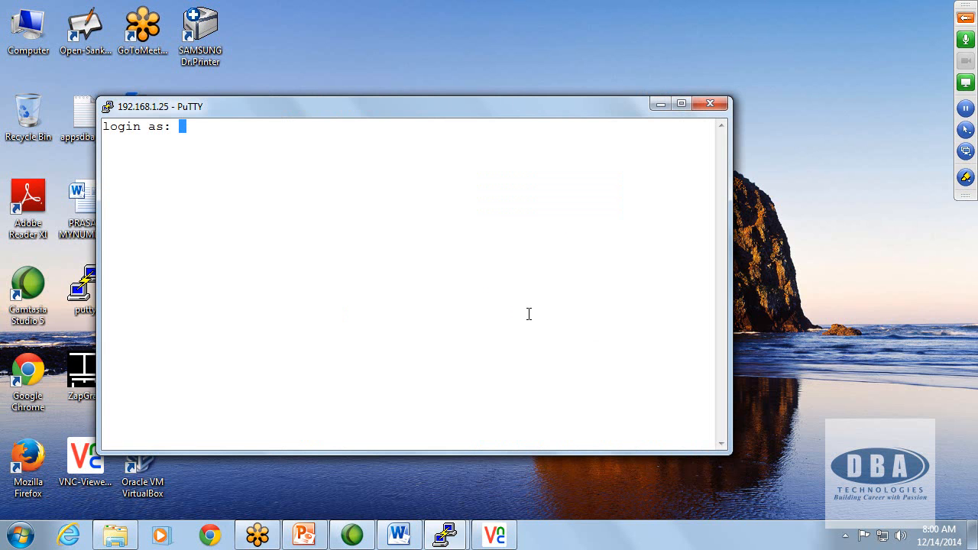
pyautogui.click(707, 107)
pyautogui.click(507, 319)
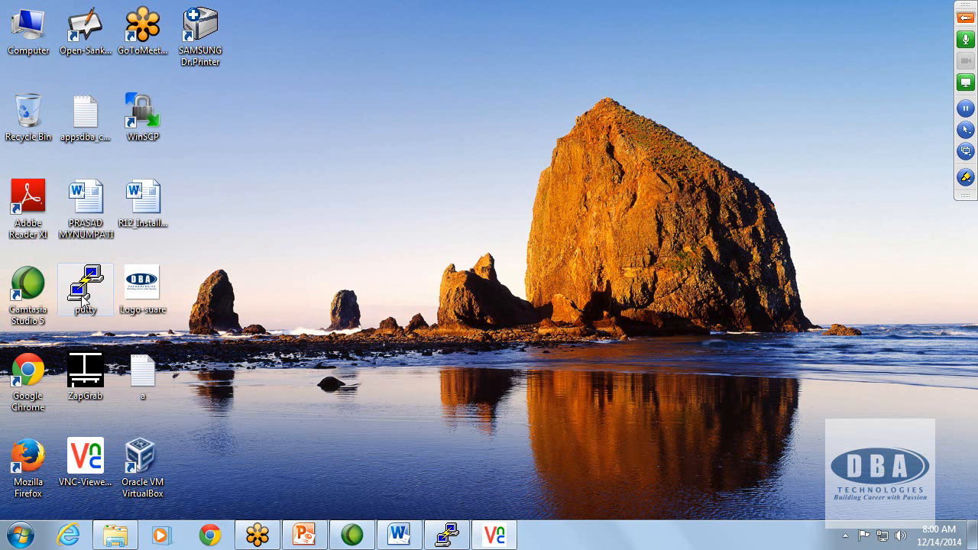
# Step: Launch PuTTY and enter 192.168.1.4 as the host for a new SSH session
pyautogui.doubleClick(83, 298)
pyautogui.write('192.168.1.')
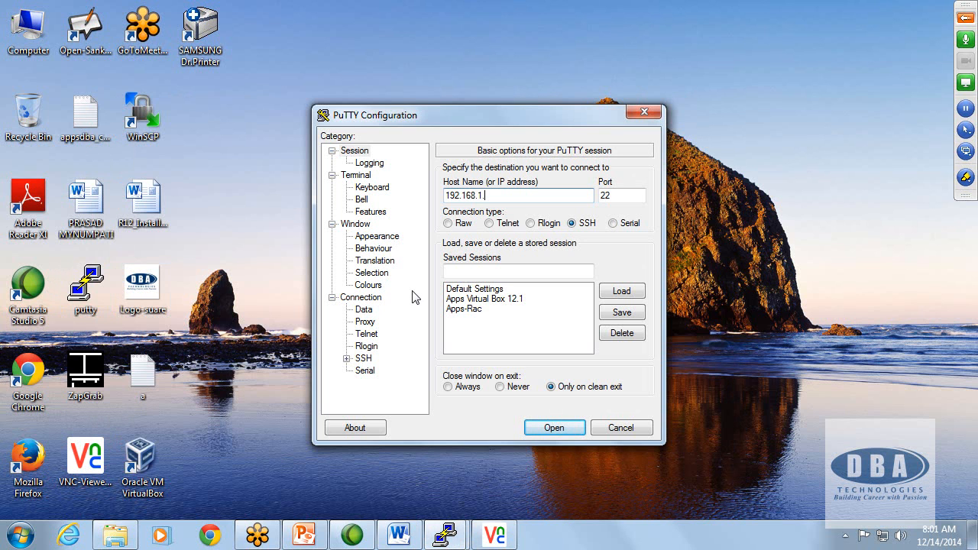
pyautogui.write('4')
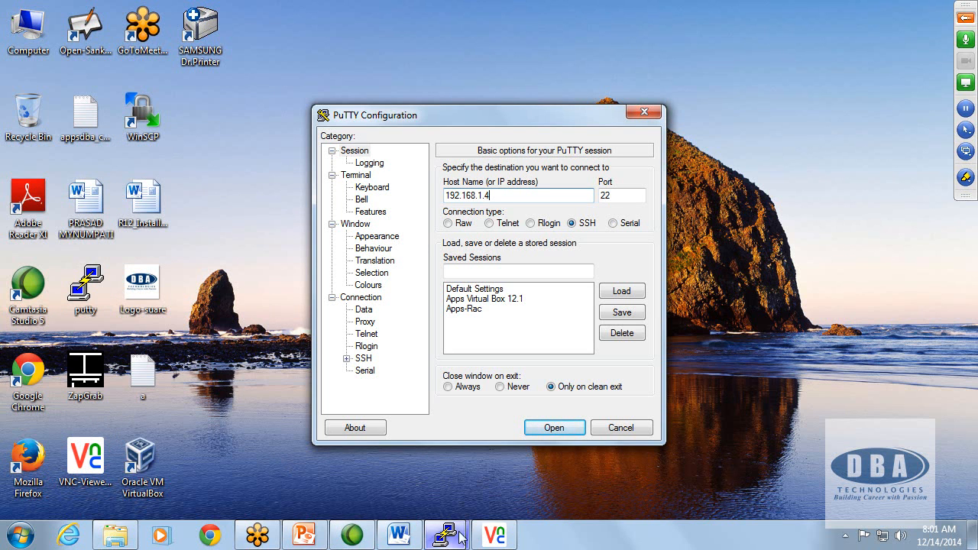
# Step: Switch to VNC Viewer and recheck the eth0 address in the ifconfig output of the apps machine
pyautogui.click(496, 537)
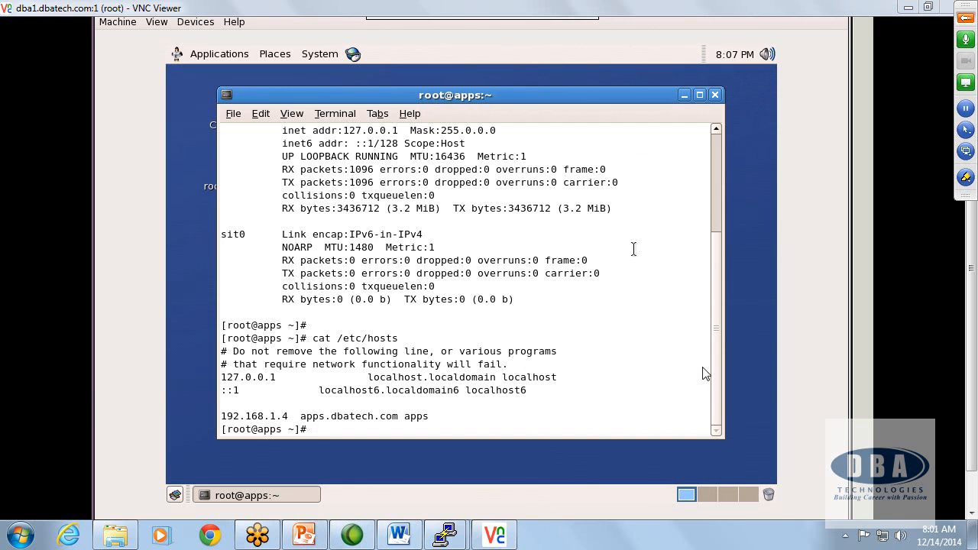
pyautogui.click(767, 54)
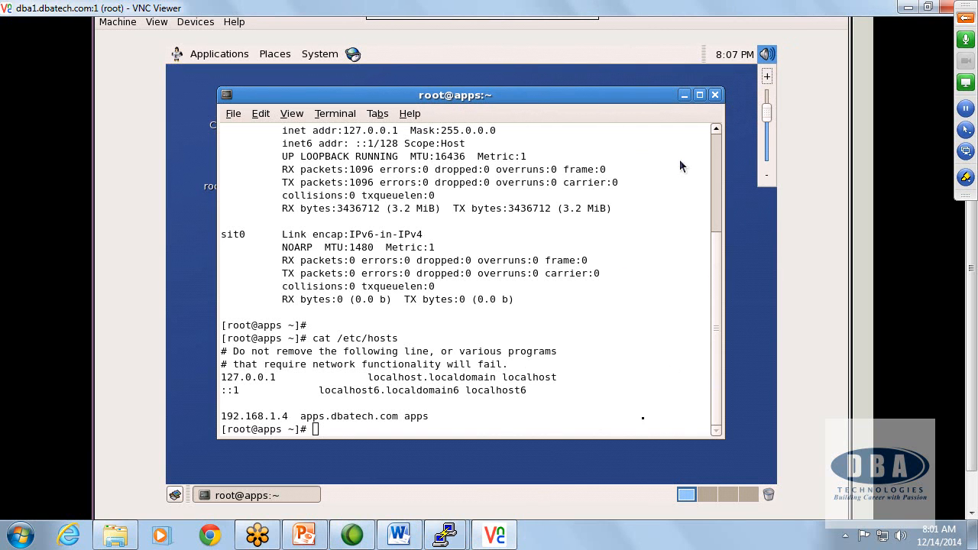
pyautogui.click(712, 304)
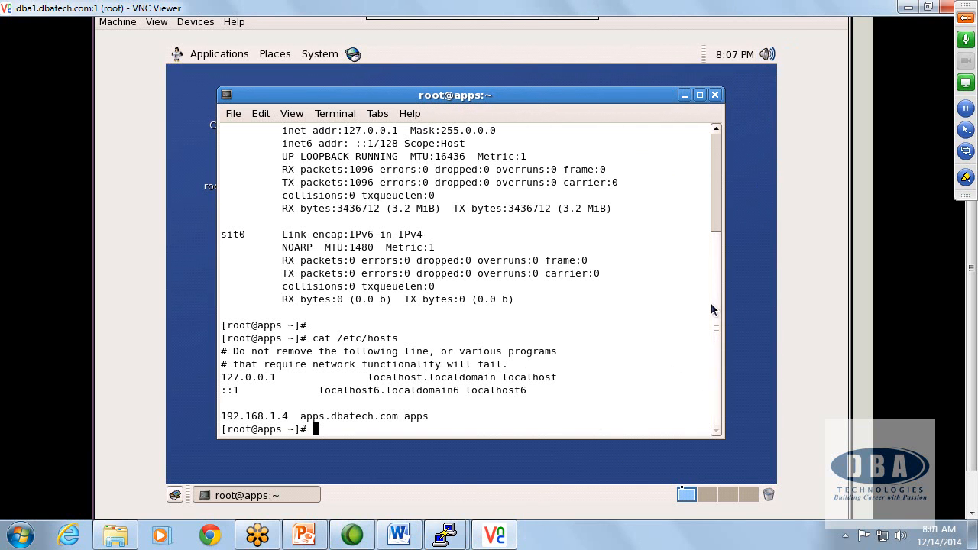
pyautogui.moveTo(717, 287); pyautogui.dragTo(707, 194)
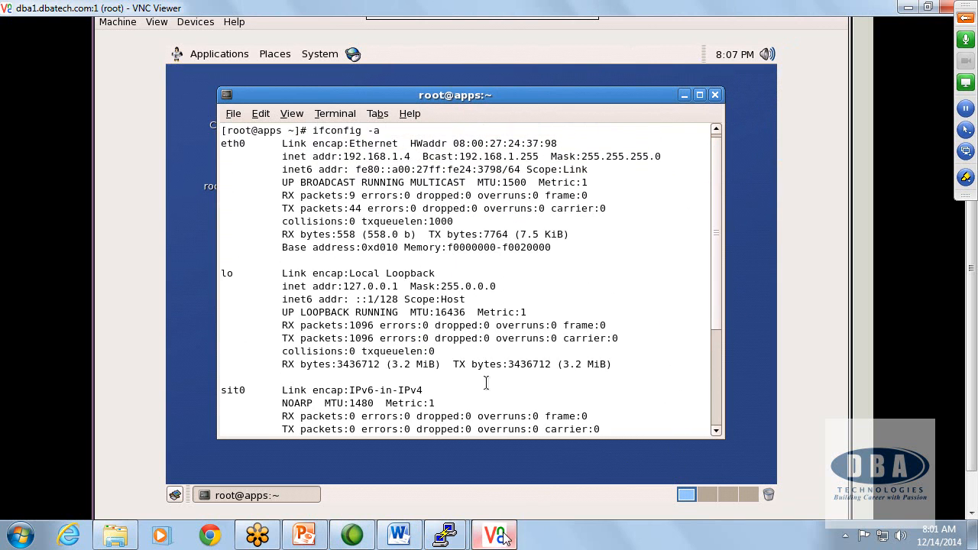
# Step: Return to the PuTTY configuration, connect to 192.168.1.4, log in as root with the account password, and maximize the session window
pyautogui.click(446, 535)
pyautogui.click(396, 412)
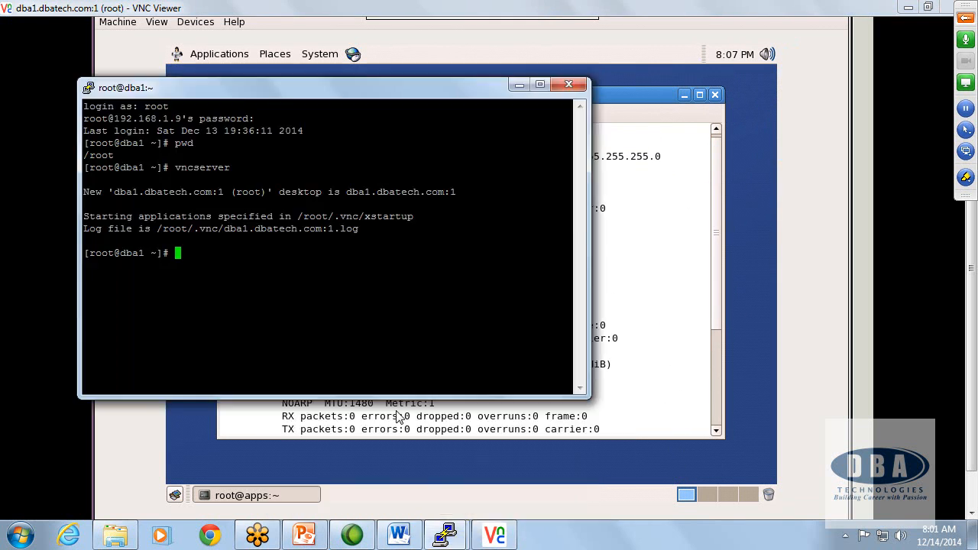
pyautogui.click(445, 534)
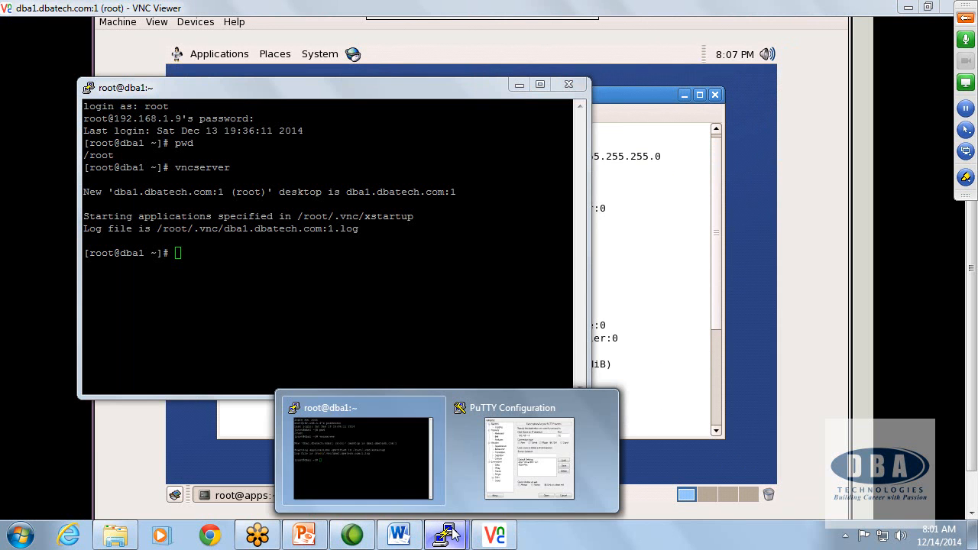
pyautogui.click(489, 413)
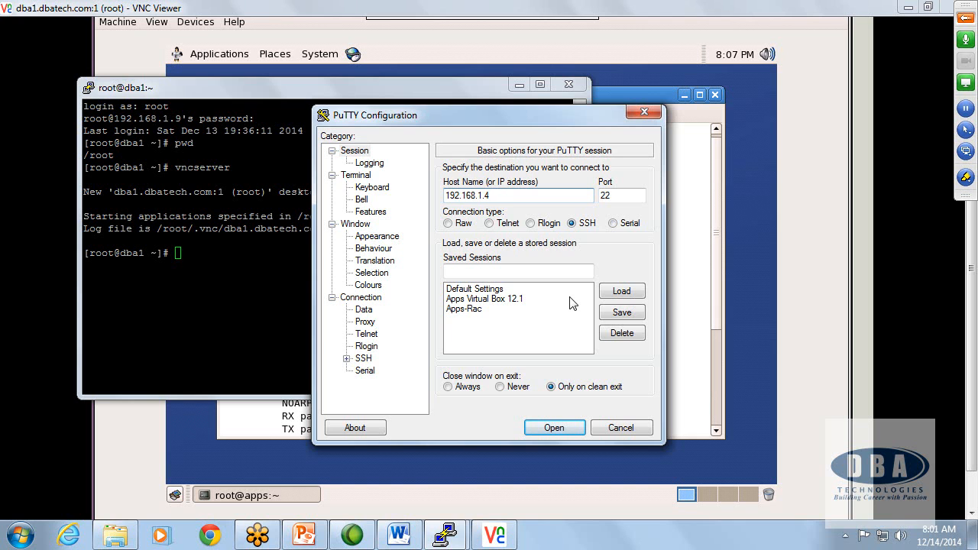
pyautogui.press('Return')
pyautogui.write('root')
pyautogui.press('Return')
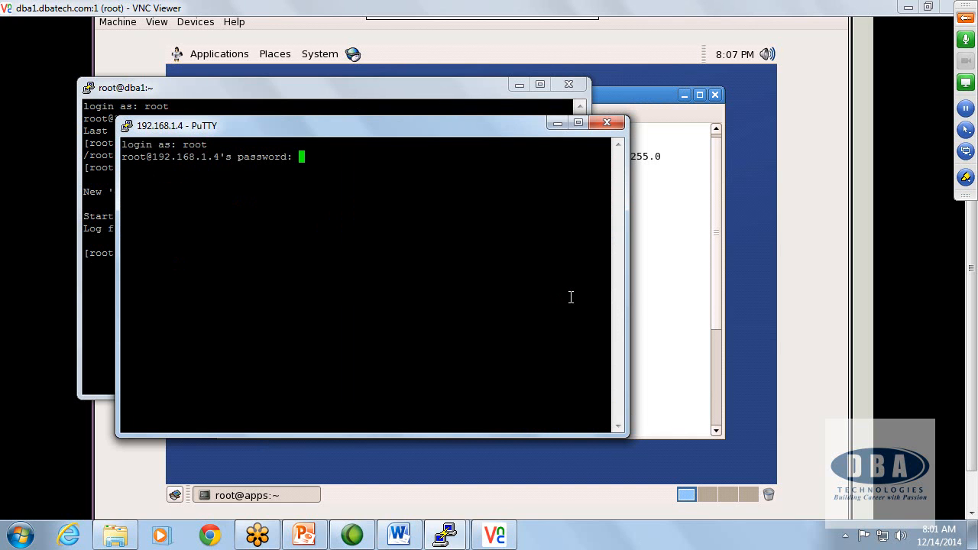
pyautogui.press('Return')
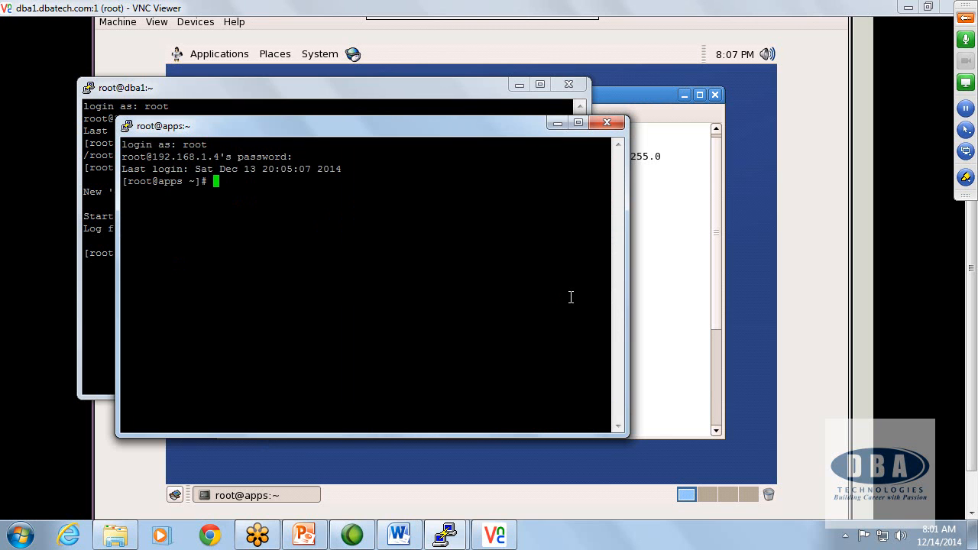
pyautogui.click(578, 123)
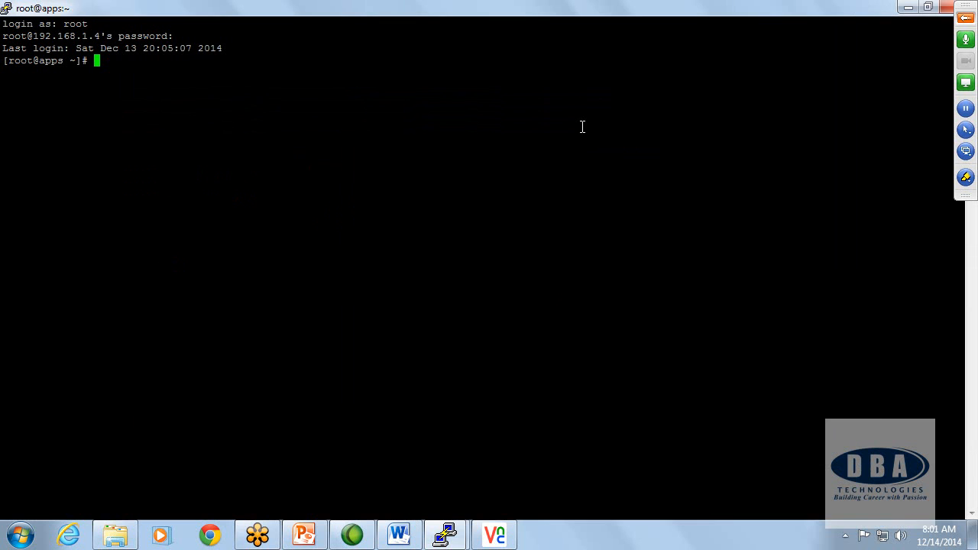
pyautogui.press('Return')
pyautogui.press('Return')
pyautogui.press('Return')
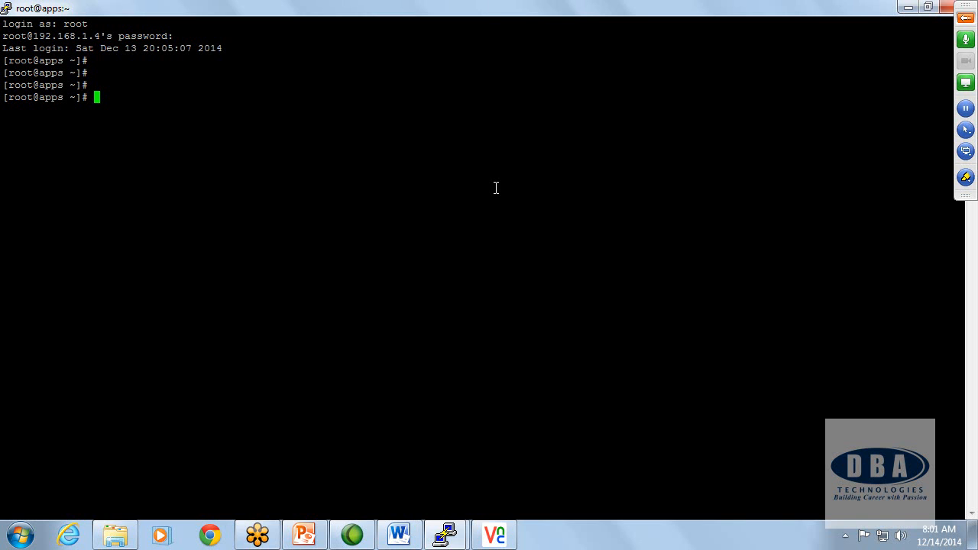
# Step: Switch to the dba1 PuTTY session and print its working directory and hostname
pyautogui.click(446, 535)
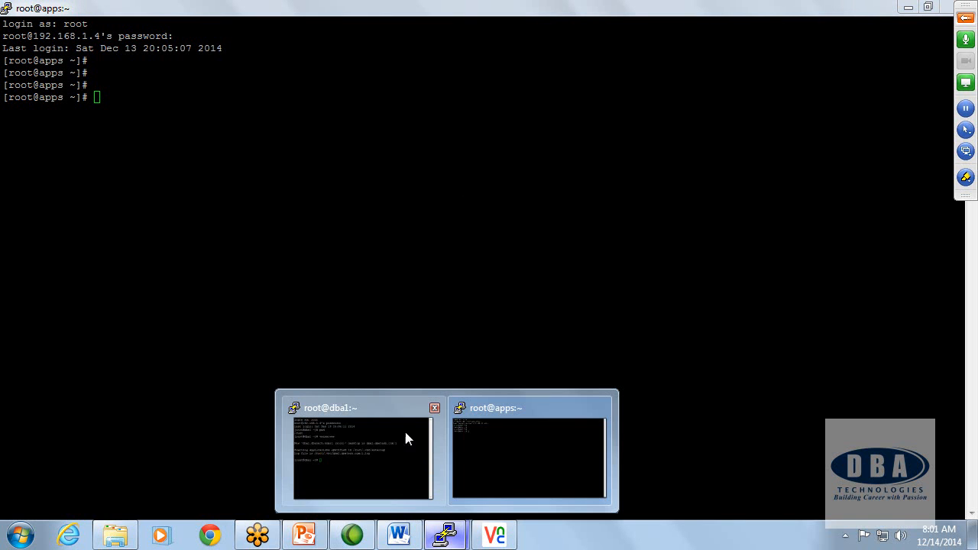
pyautogui.click(410, 455)
pyautogui.write('pwd')
pyautogui.press('Return')
pyautogui.write('hostname')
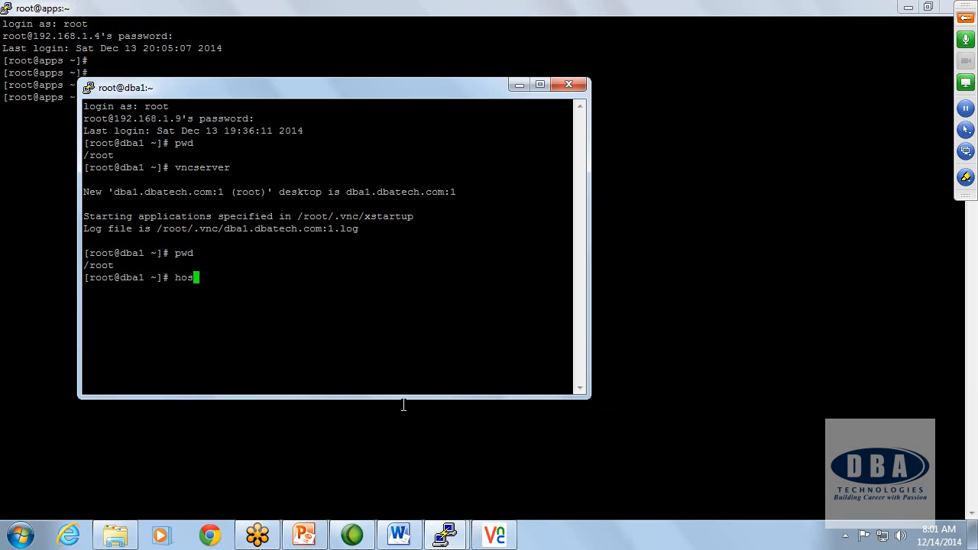
pyautogui.press('Return')
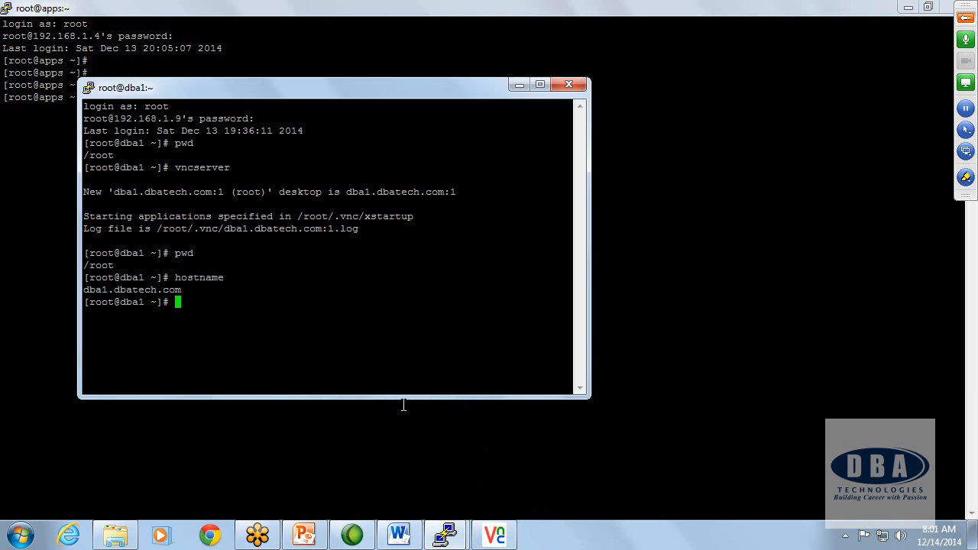
# Step: Open /etc/exports in vi on dba1, check the /stage export entry for 192.168.1.4, and quit the editor
pyautogui.write('vi /etc/exports')
pyautogui.press('Return')
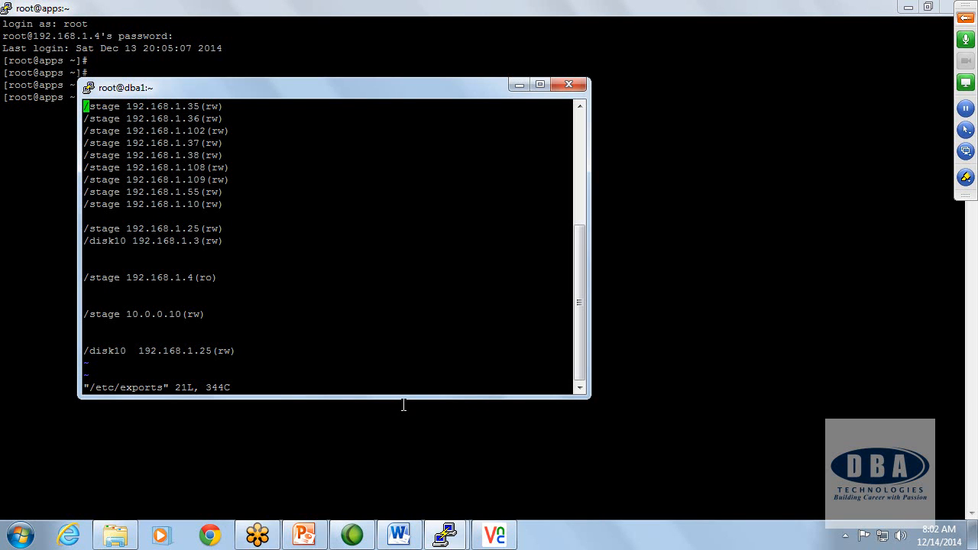
pyautogui.hotkey('shift', ':')
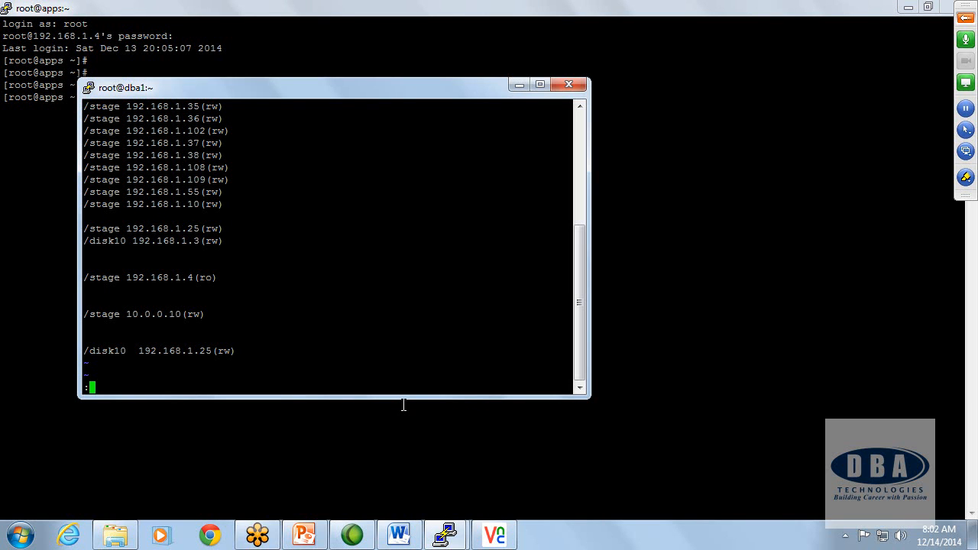
pyautogui.moveTo(121, 278); pyautogui.dragTo(206, 277)
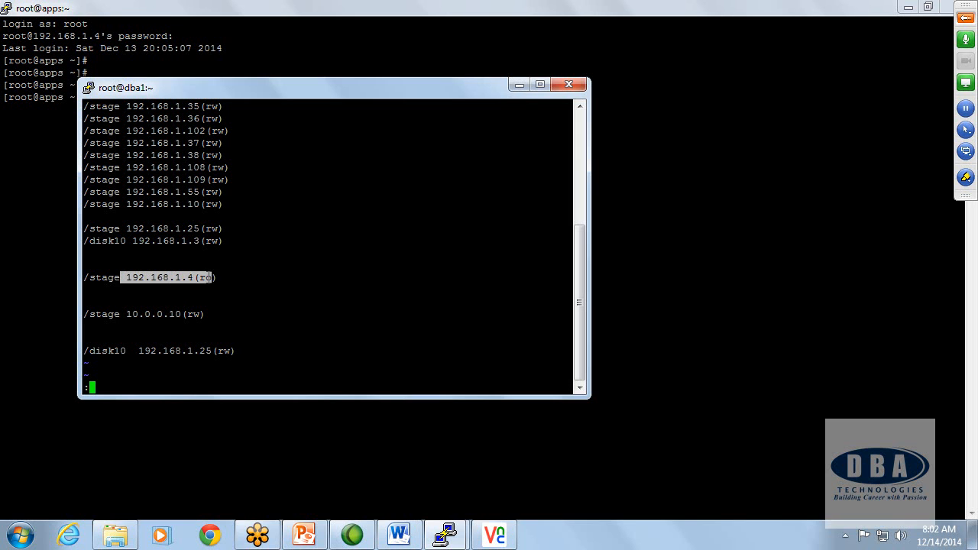
pyautogui.click(310, 298)
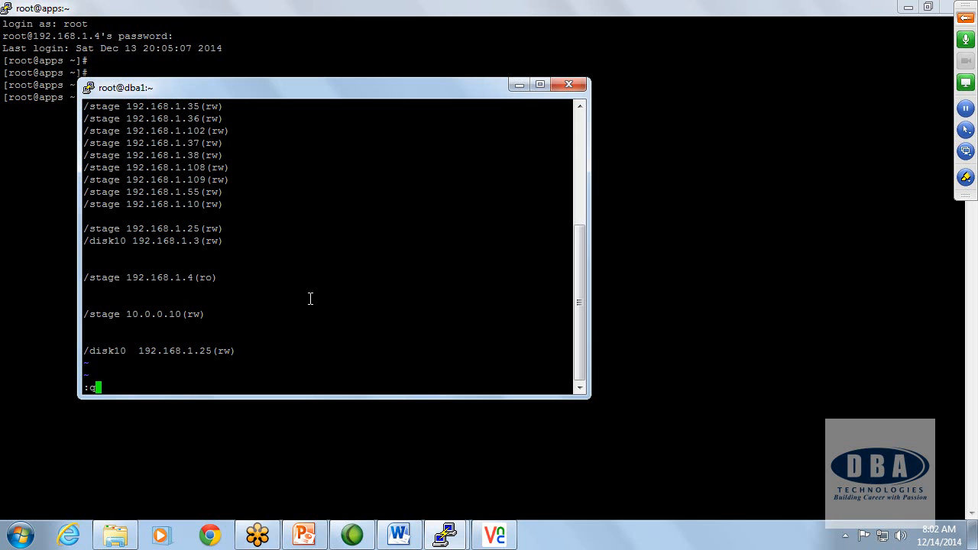
pyautogui.write('q')
pyautogui.press('Return')
# Step: Restart the NFS service on dba1
pyautogui.write('service ')
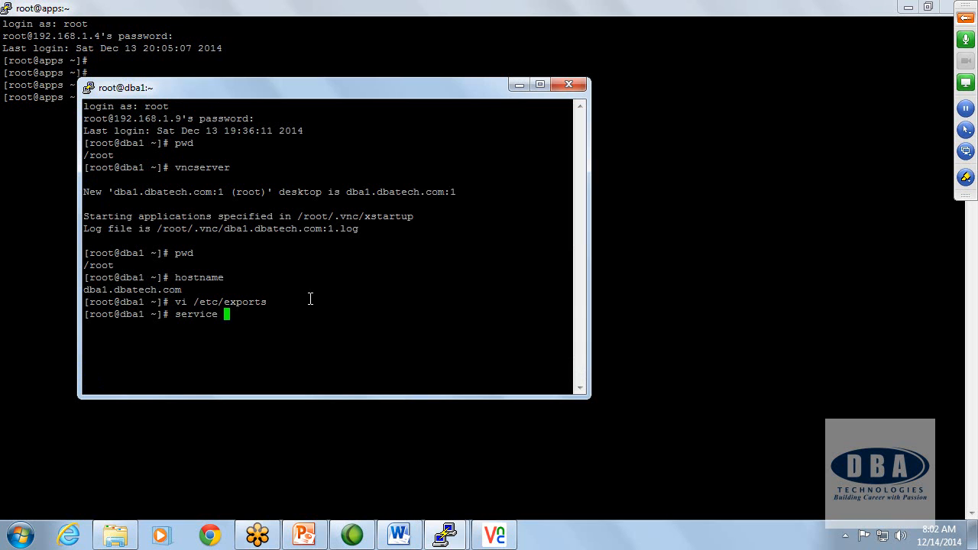
pyautogui.write('nfs restart')
pyautogui.press('Return')
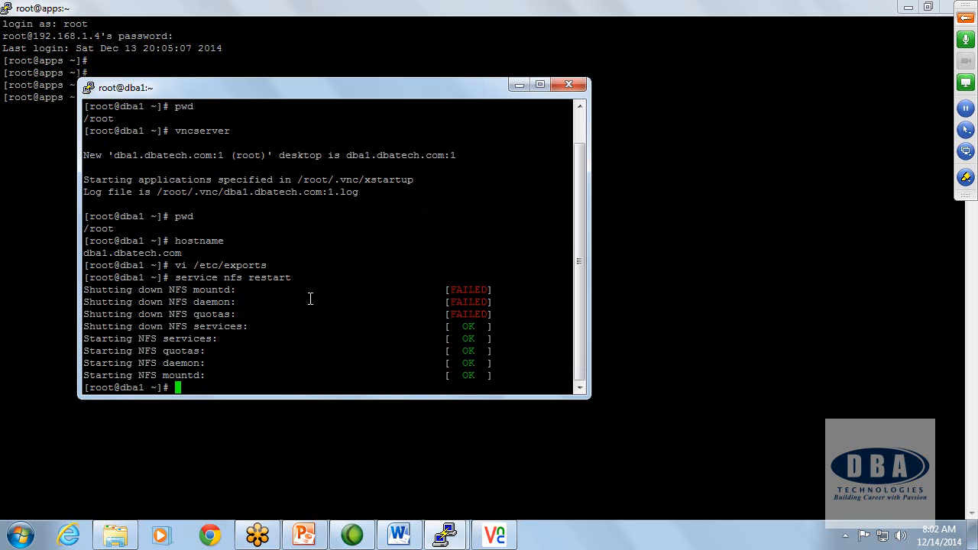
# Step: Minimize the dba1 session, return to the apps PuTTY session, and list its mounted filesystems with df -h
pyautogui.click(519, 85)
pyautogui.click(908, 7)
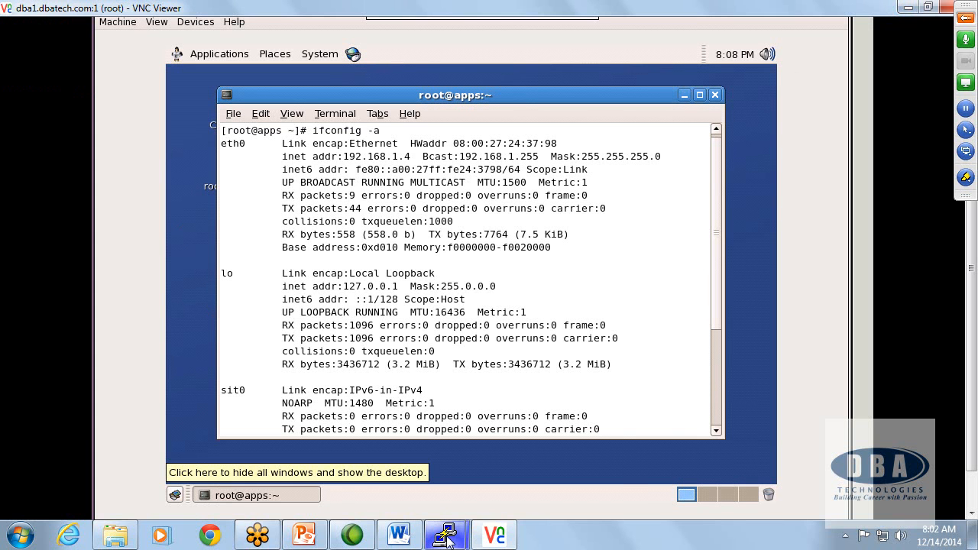
pyautogui.moveTo(445, 535)
pyautogui.click(489, 480)
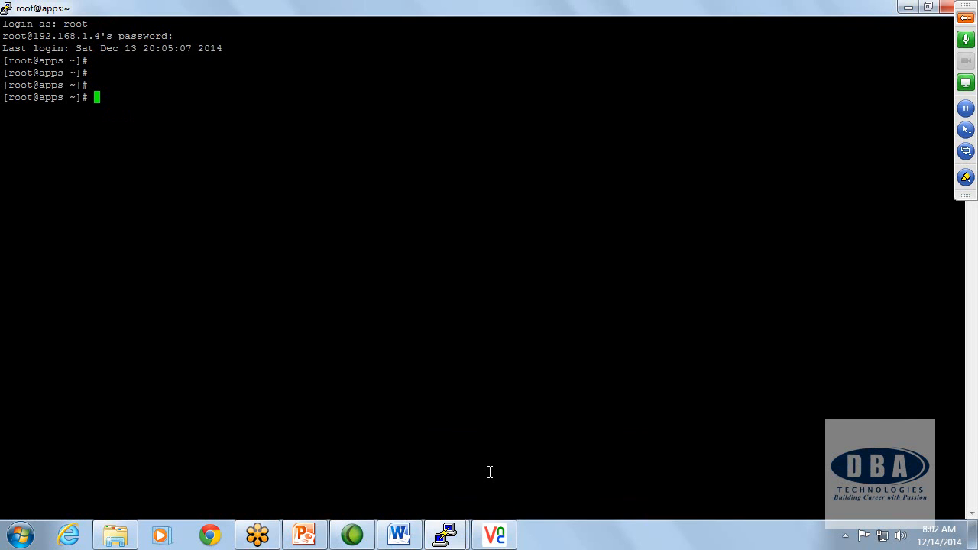
pyautogui.write('mou')
pyautogui.press('BackSpace')
pyautogui.press('BackSpace')
pyautogui.press('BackSpace')
pyautogui.write('-h')
pyautogui.press('Return')
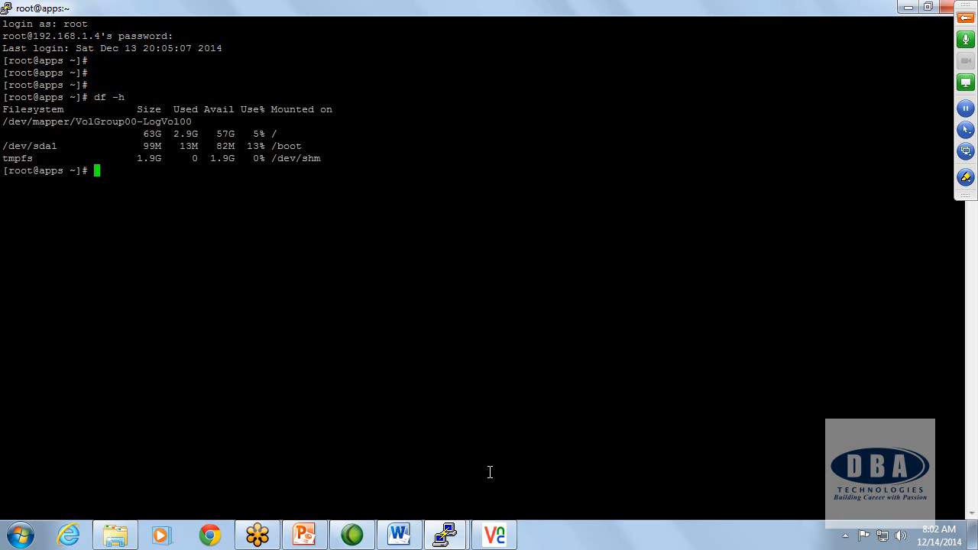
# Step: Create the /stage directory on apps and mount the NFS share 192.168.1.9:/stage on it
pyautogui.write('mkdir /stage')
pyautogui.press('Return')
pyautogui.write('m')
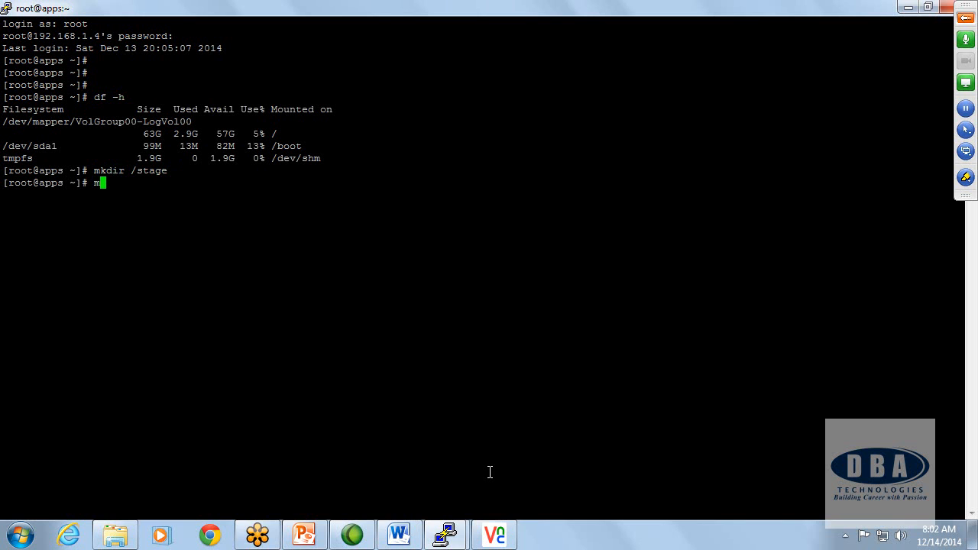
pyautogui.write('ount 192.168.1.9:/stage ')
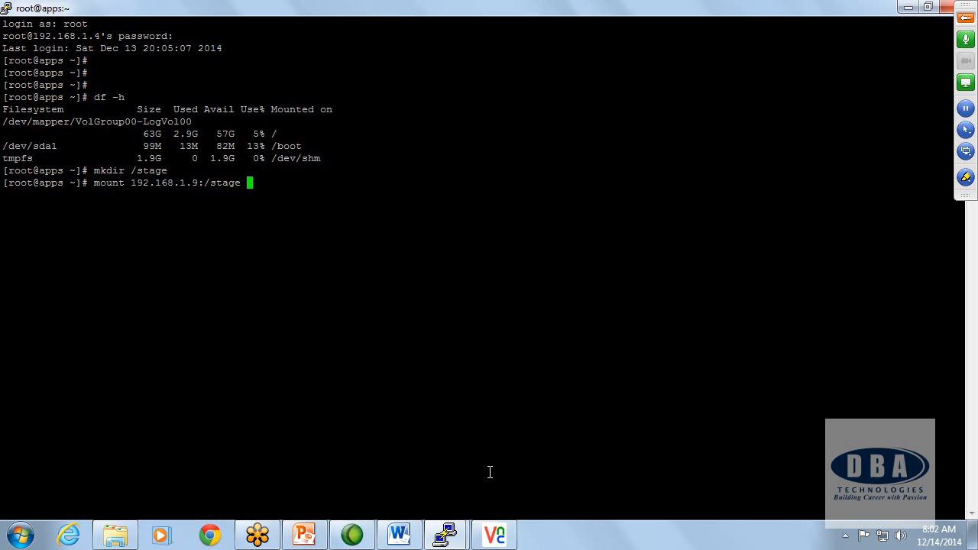
pyautogui.write('/stage')
pyautogui.press('Return')
# Step: Change to /stage and list its contents, and do the same for its 54 subdirectory
pyautogui.press('Return')
pyautogui.press('Return')
pyautogui.write('cd /stage')
pyautogui.press('Return')
pyautogui.write('ls')
pyautogui.press('Return')
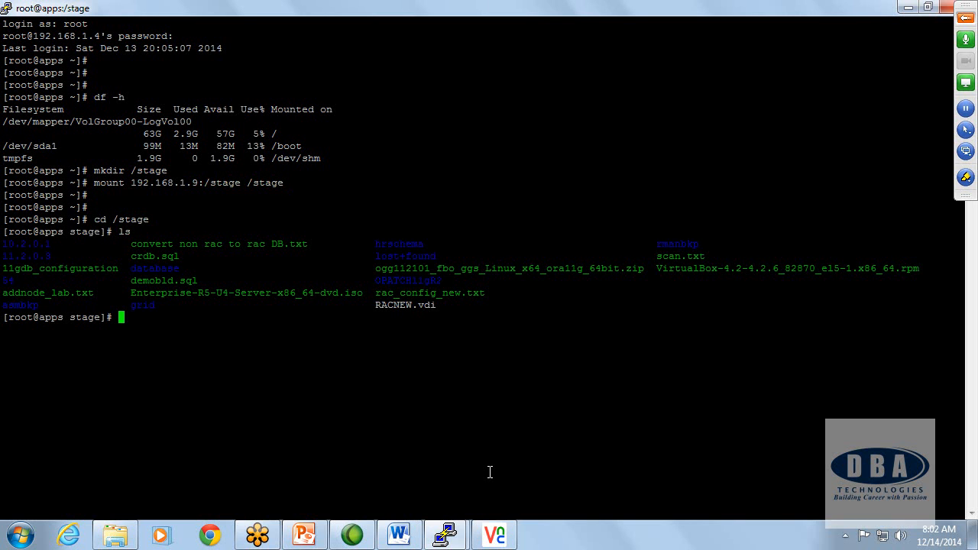
pyautogui.write('cd 54')
pyautogui.press('Return')
pyautogui.write('ls')
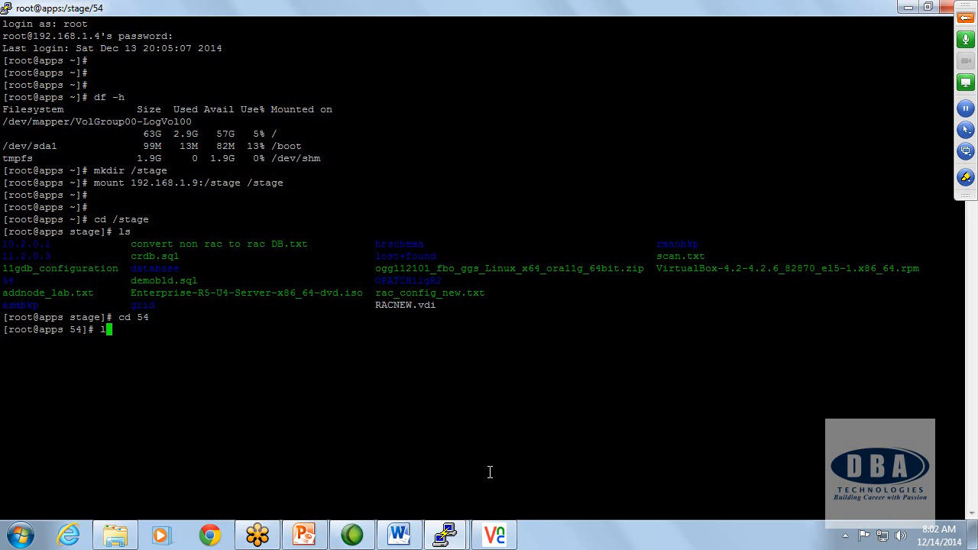
pyautogui.press('Return')
# Step: Print the .txt file in the 54 directory and run all its rpm -Uvh package install commands, from sysstat to cvuqdisk
pyautogui.write('ca')
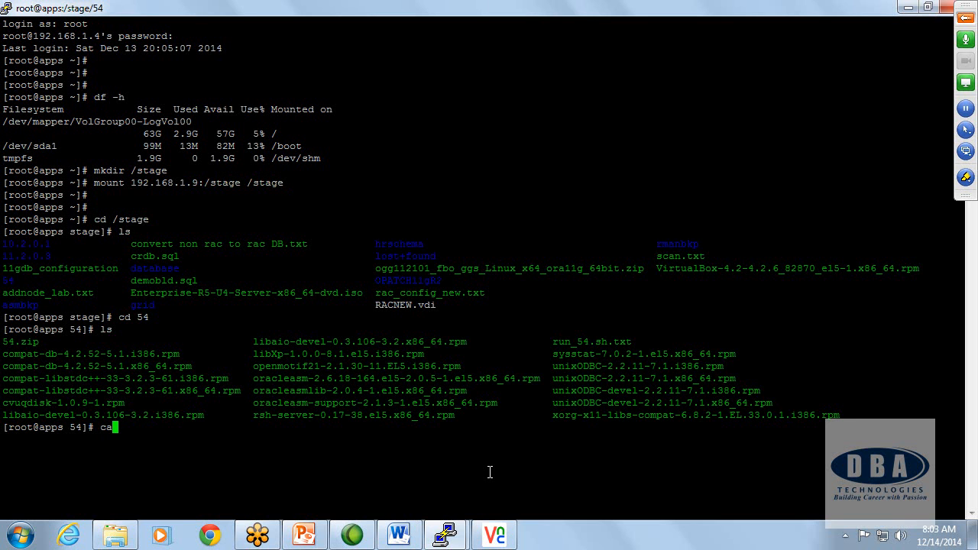
pyautogui.write('t *.txt')
pyautogui.press('Return')
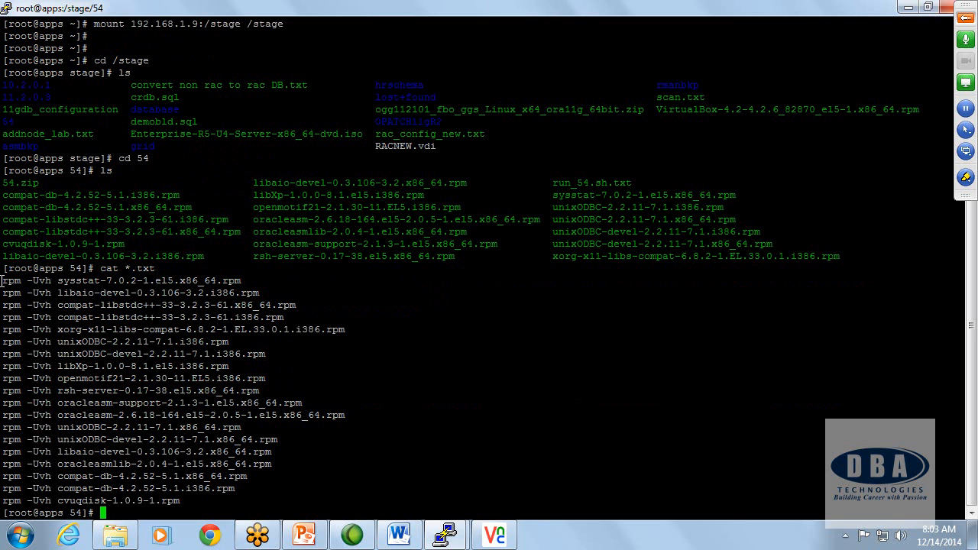
pyautogui.moveTo(2, 283); pyautogui.dragTo(196, 497)
pyautogui.rightClick(331, 475)
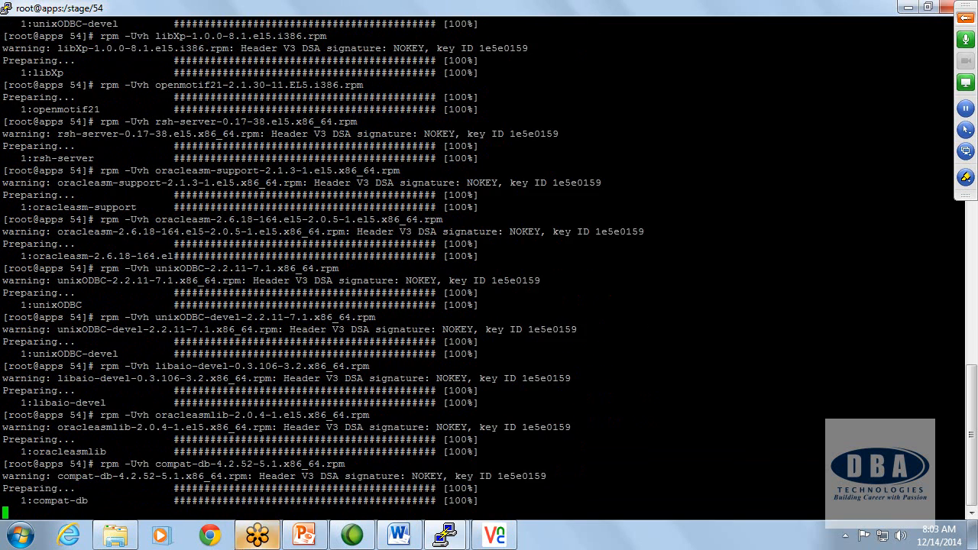
# Step: Switch to Windows Explorer and browse to the Print Material Apps DBA folder under DBA Tech Course Material on drive D
pyautogui.moveTo(114, 534)
pyautogui.click(183, 431)
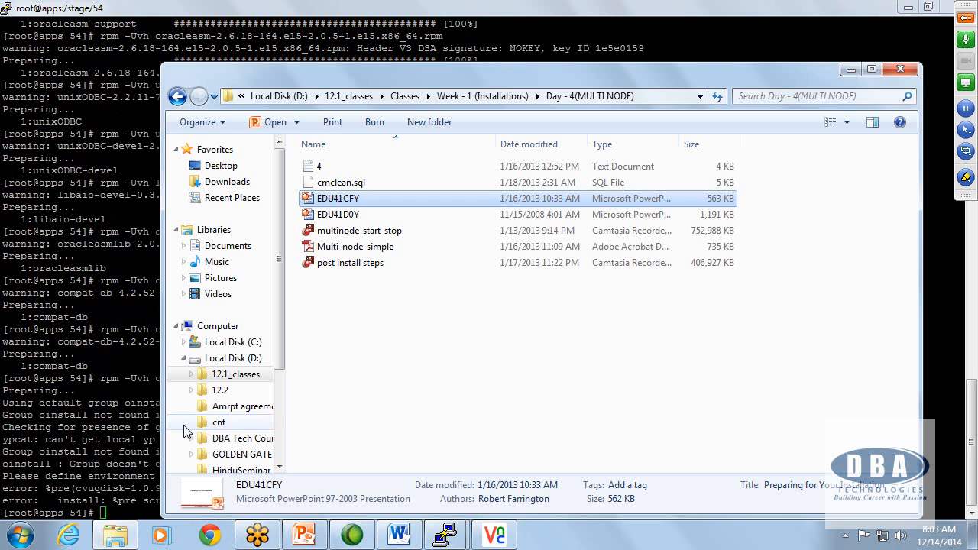
pyautogui.click(177, 97)
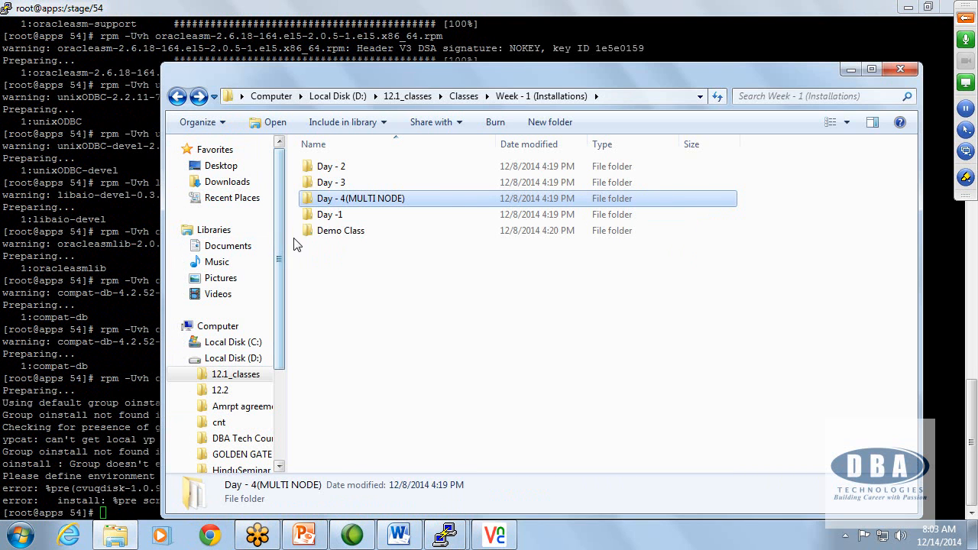
pyautogui.click(177, 97)
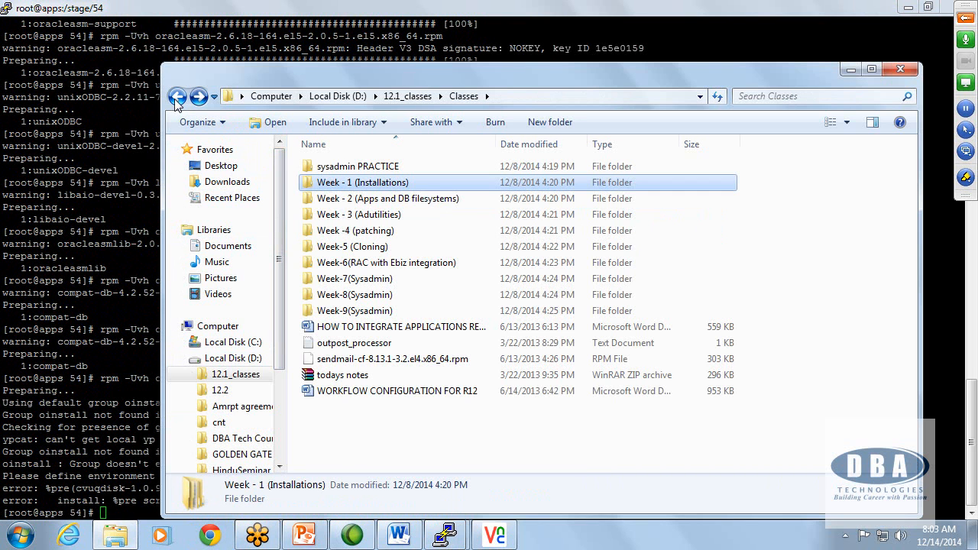
pyautogui.click(177, 97)
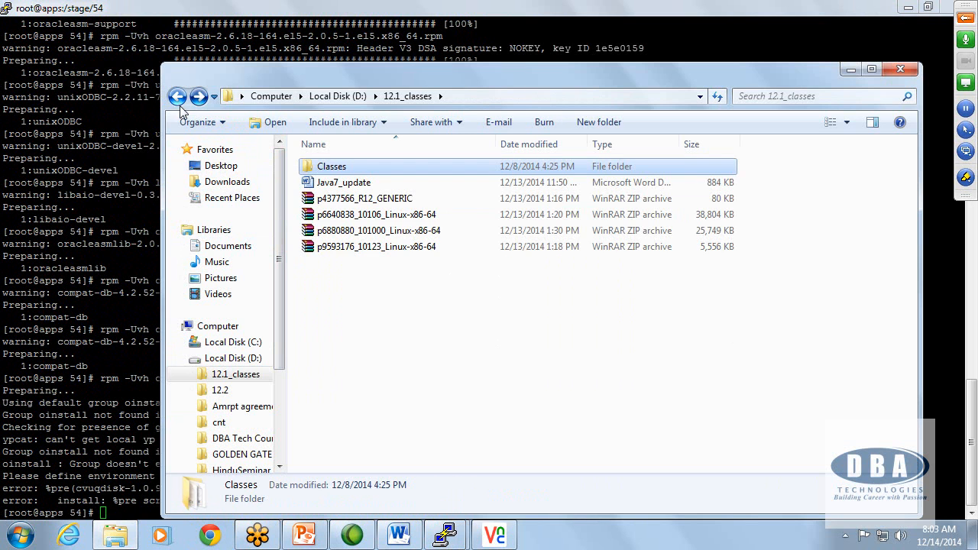
pyautogui.click(176, 97)
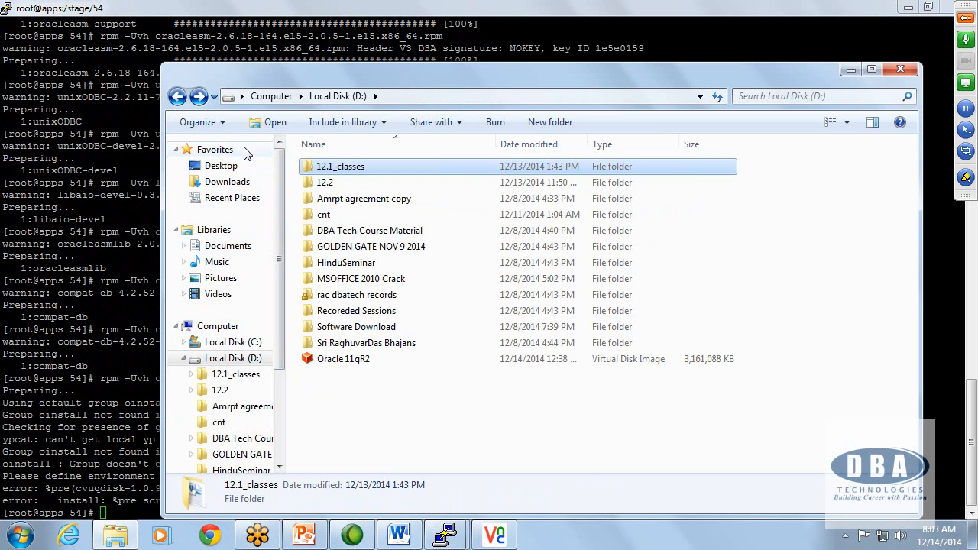
pyautogui.click(344, 239)
pyautogui.doubleClick(343, 238)
pyautogui.doubleClick(369, 344)
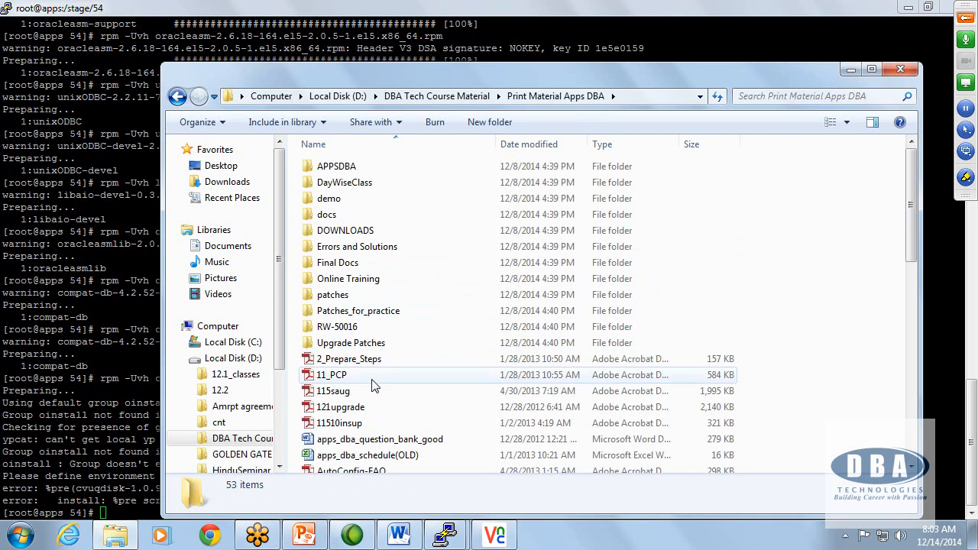
# Step: Find the Word document Oracle Apps DBA R12 Final in the folder and open it
pyautogui.scroll(-1, 382, 413)
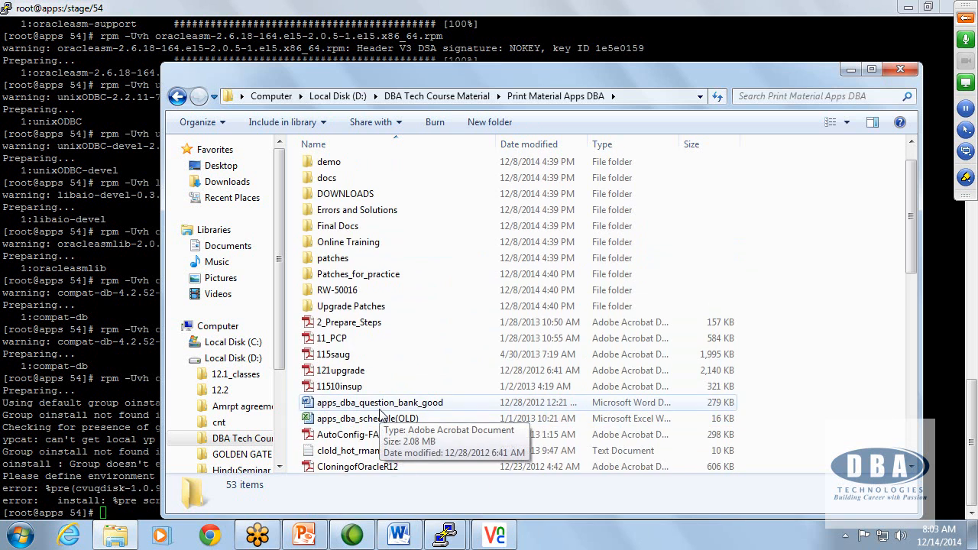
pyautogui.scroll(-2, 383, 412)
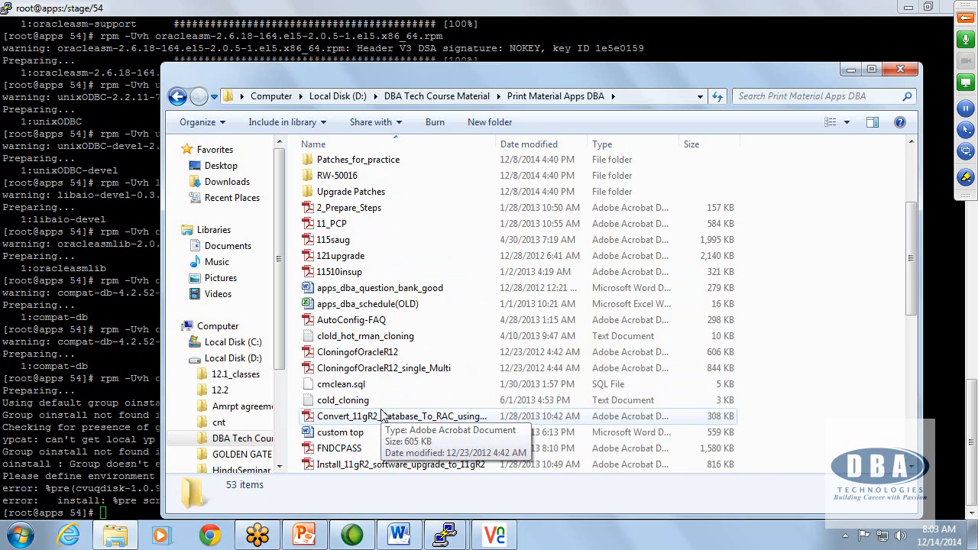
pyautogui.scroll(-1, 382, 413)
pyautogui.scroll(-2, 461, 413)
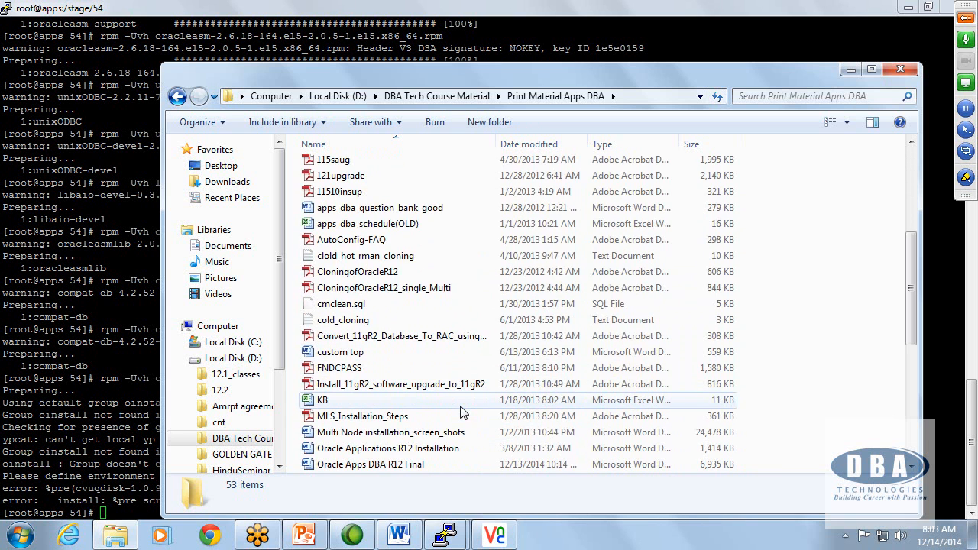
pyautogui.scroll(-1, 461, 413)
pyautogui.scroll(-1, 461, 413)
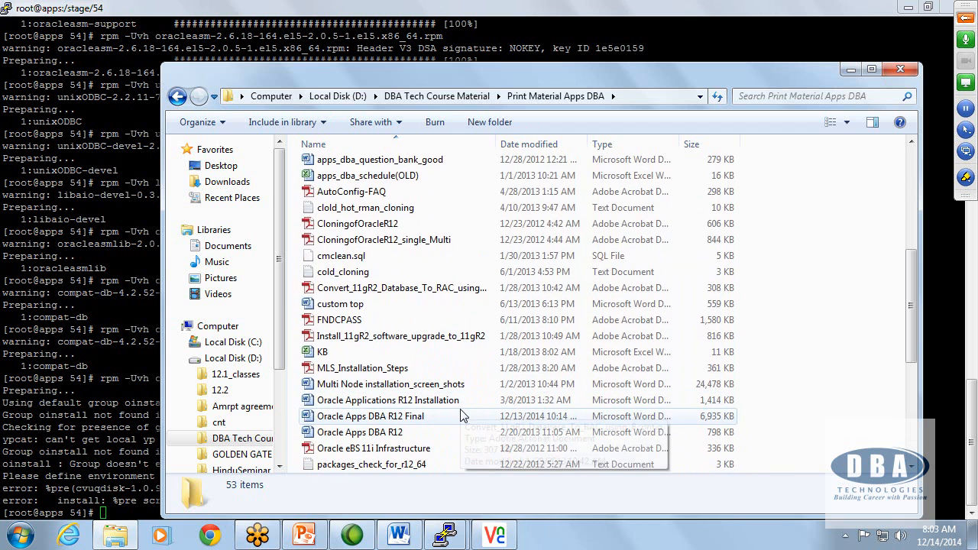
pyautogui.scroll(-2, 460, 414)
pyautogui.scroll(-3, 461, 416)
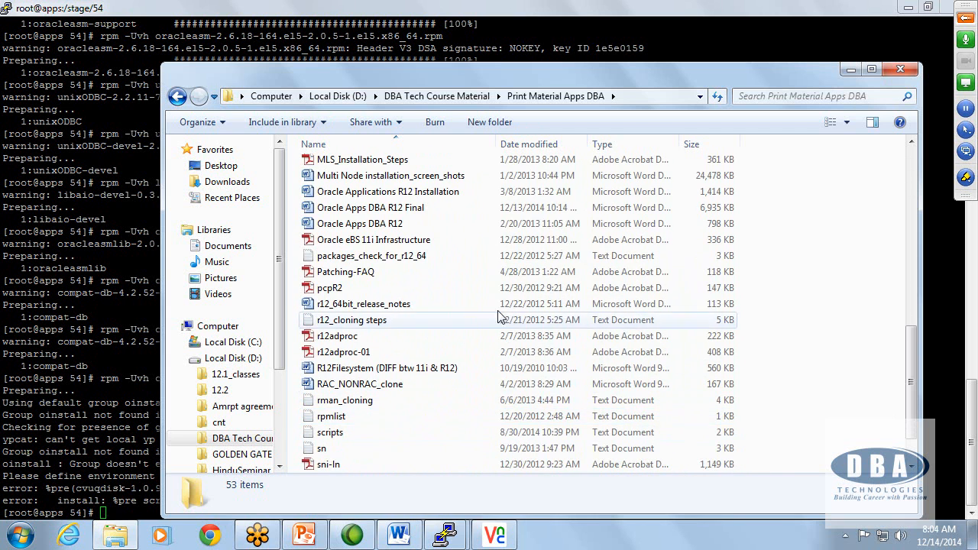
pyautogui.doubleClick(337, 213)
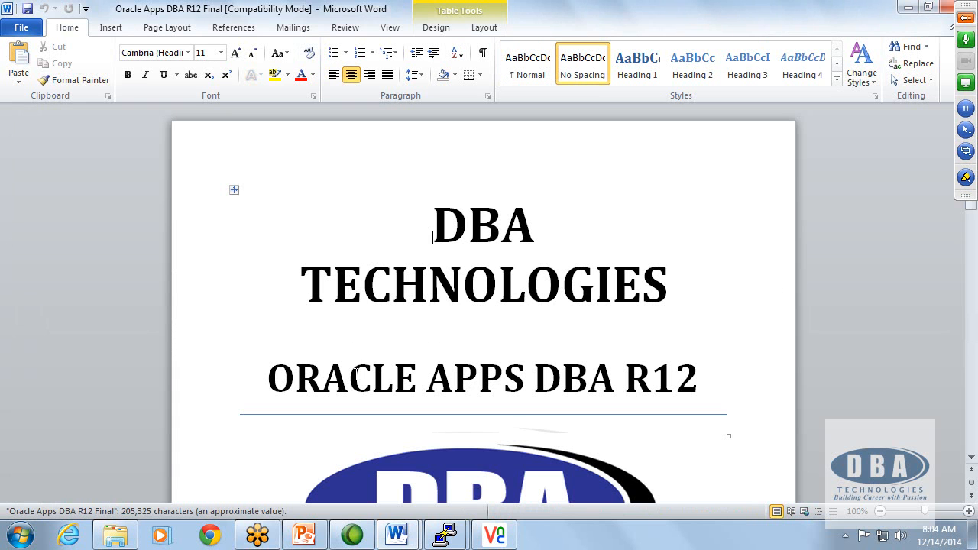
# Step: Search the document for "useradd" to reach the section on OS users and group
pyautogui.scroll(-2, 367, 359)
pyautogui.scroll(-4, 367, 364)
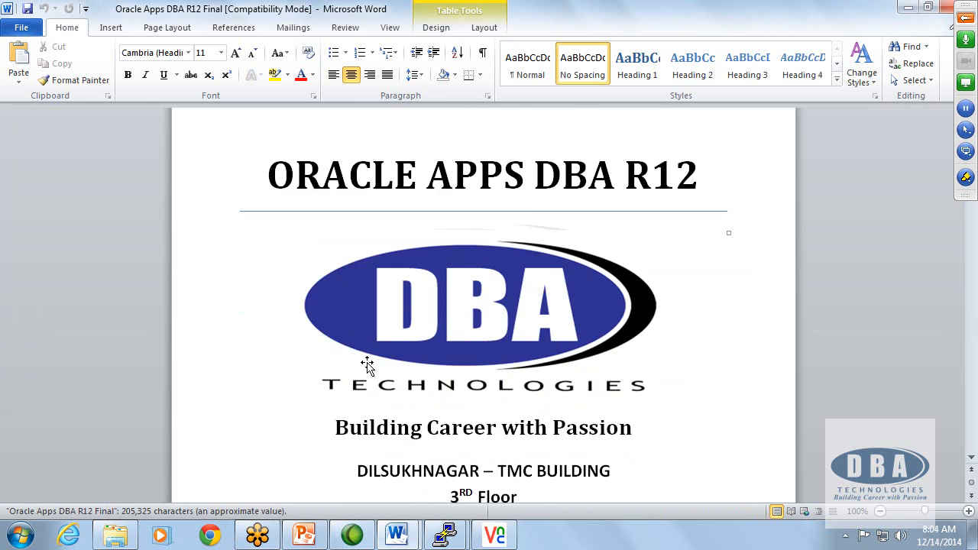
pyautogui.hotkey('ctrl', 'f')
pyautogui.write('useradd')
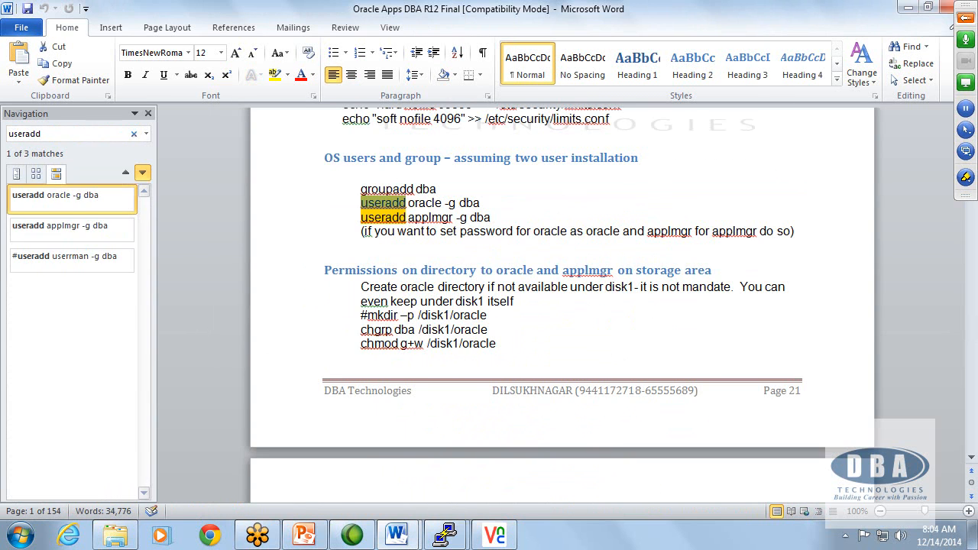
pyautogui.press('Escape')
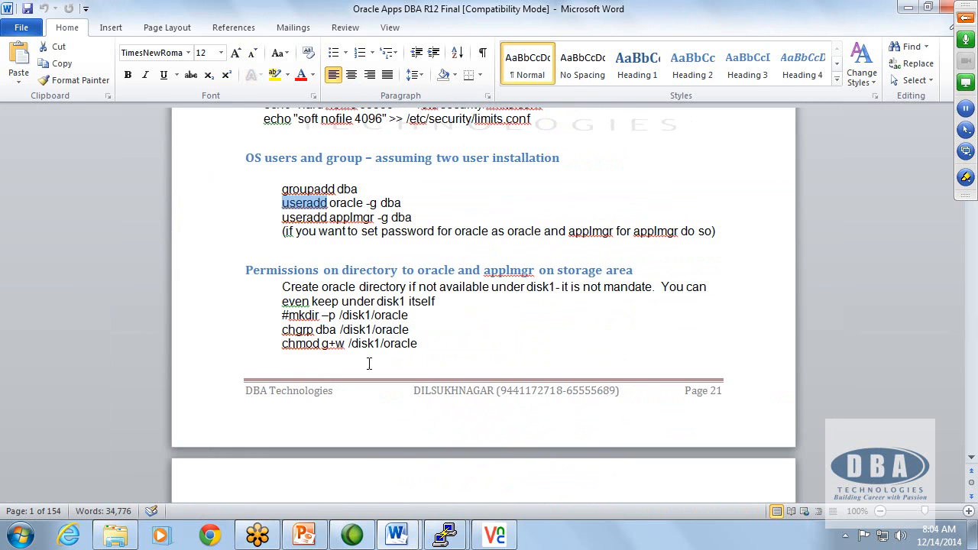
# Step: Review the required package list, the rpm query command and the kernel settings preceding the OS users and group section
pyautogui.scroll(6, 403, 339)
pyautogui.scroll(14, 403, 340)
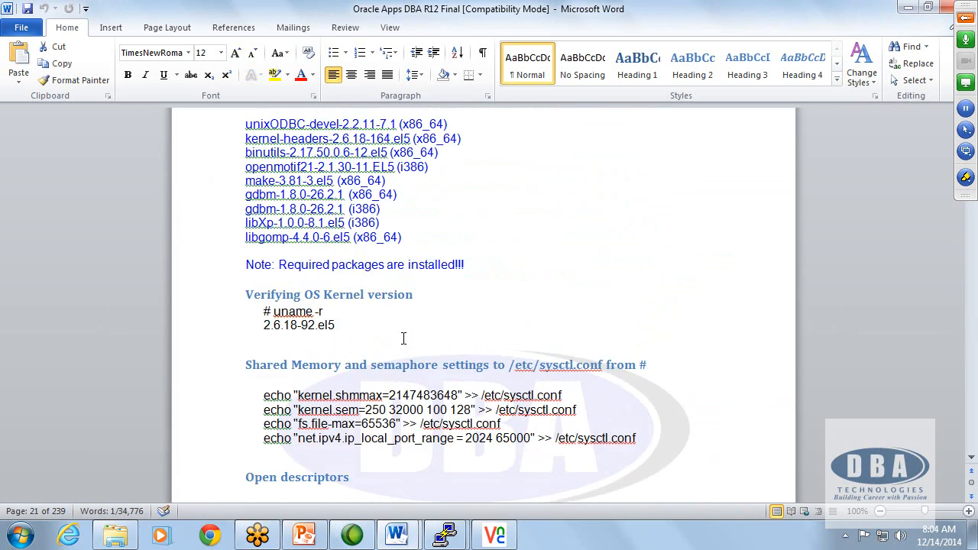
pyautogui.scroll(1, 408, 341)
pyautogui.scroll(-9, 415, 345)
pyautogui.scroll(-2, 420, 346)
pyautogui.scroll(13, 400, 264)
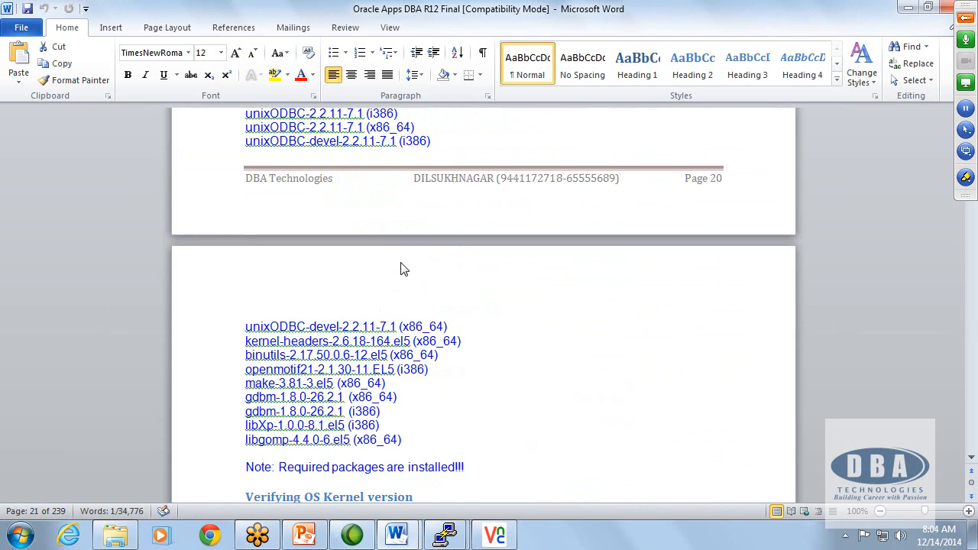
pyautogui.scroll(8, 406, 266)
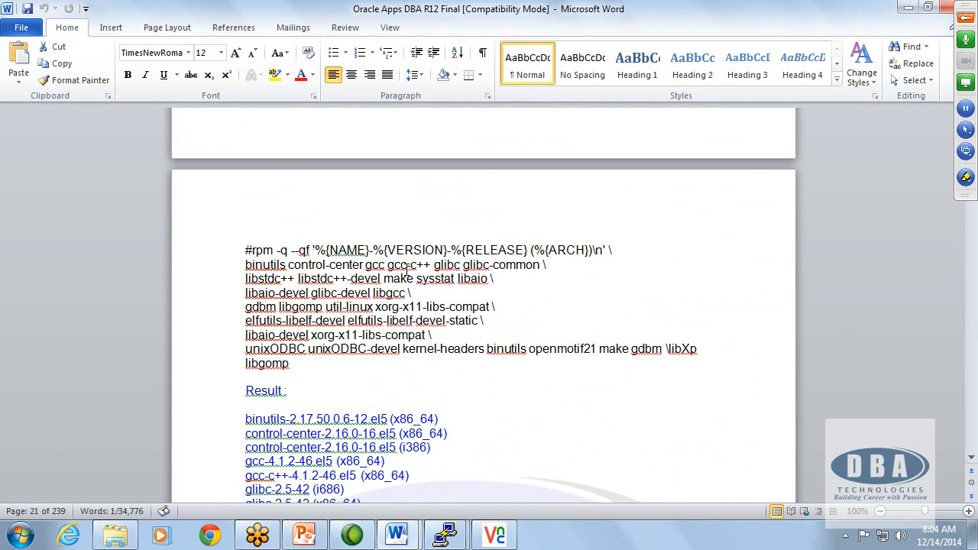
pyautogui.scroll(-11, 406, 268)
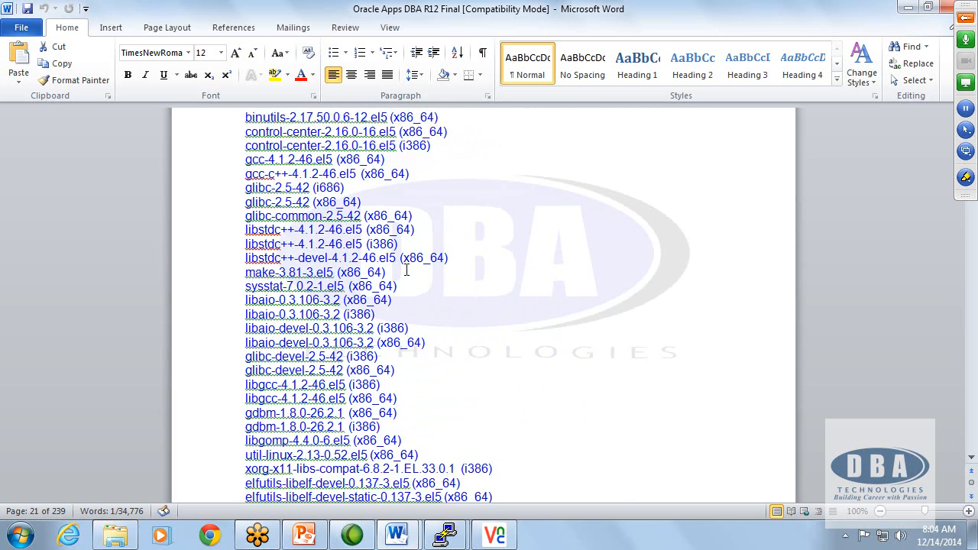
pyautogui.scroll(-14, 407, 270)
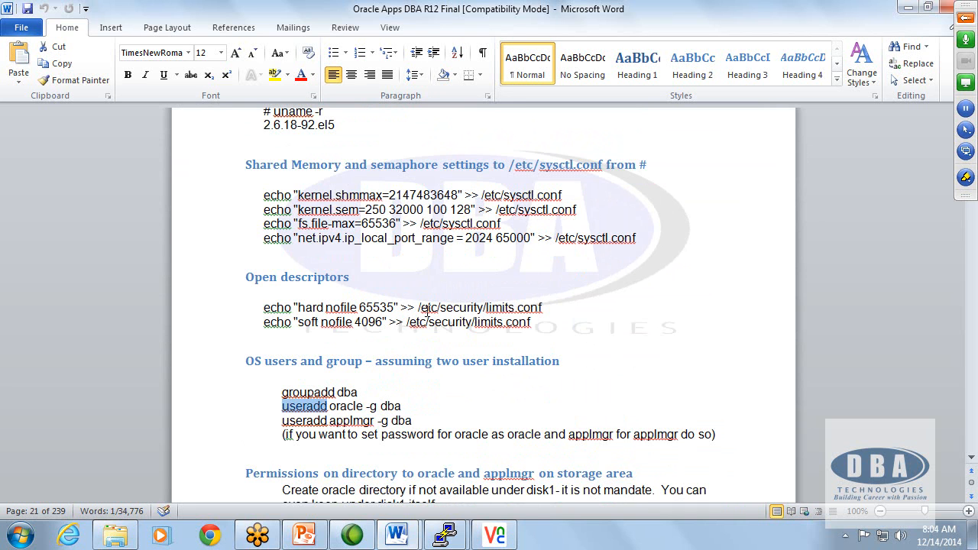
# Step: Copy the four shared memory and semaphore echo commands and run them in the cleared apps PuTTY session to append them to /etc/sysctl.conf
pyautogui.moveTo(263, 196); pyautogui.dragTo(623, 245)
pyautogui.hotkey('ctrl', 'c')
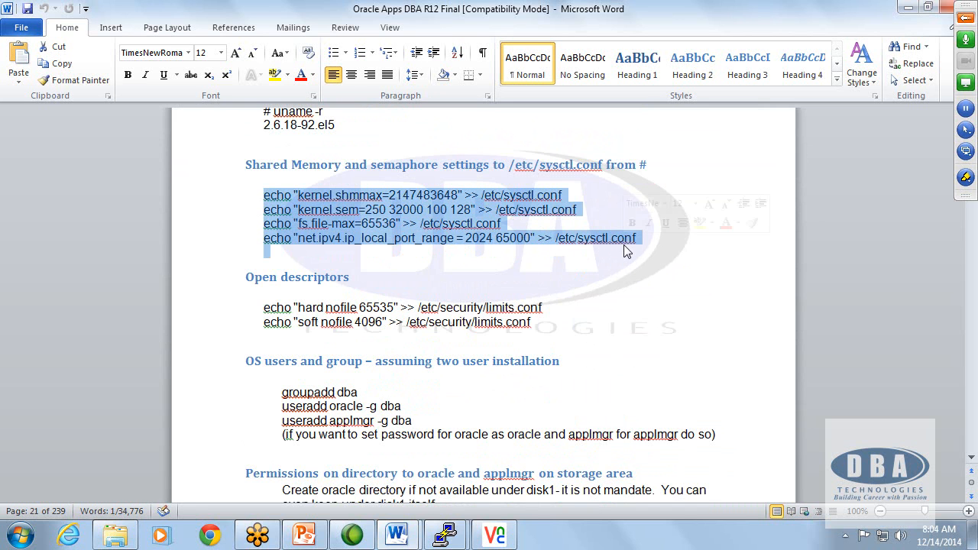
pyautogui.click(444, 535)
pyautogui.click(500, 411)
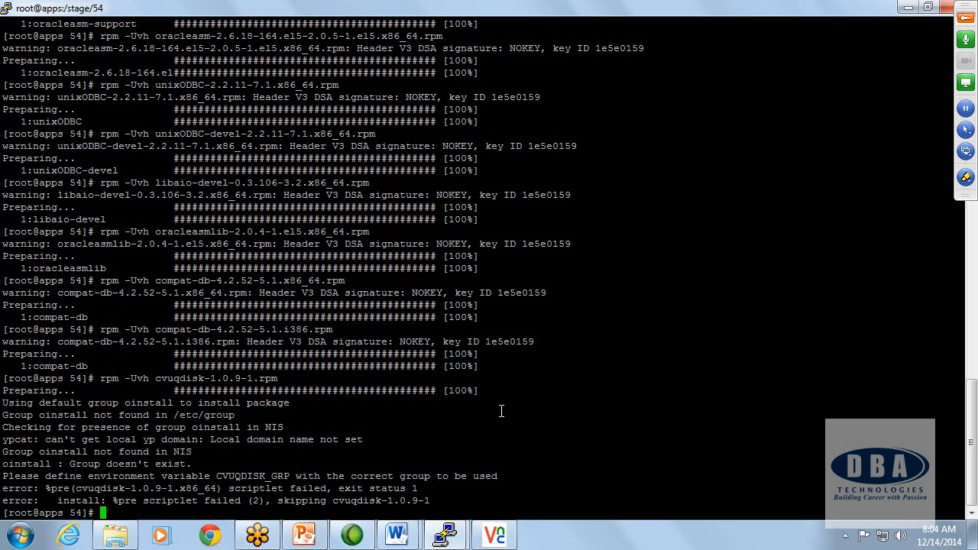
pyautogui.write('clear')
pyautogui.press('Return')
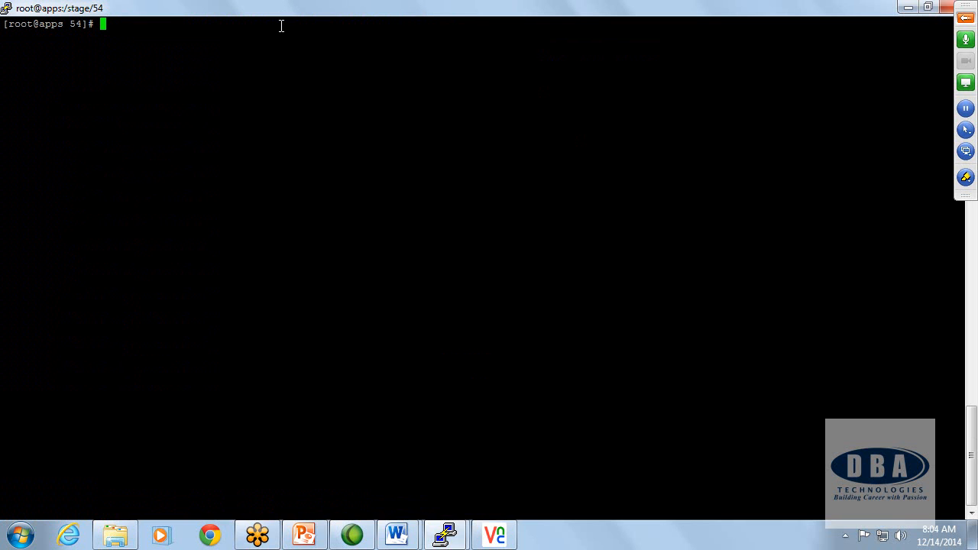
pyautogui.rightClick(288, 48)
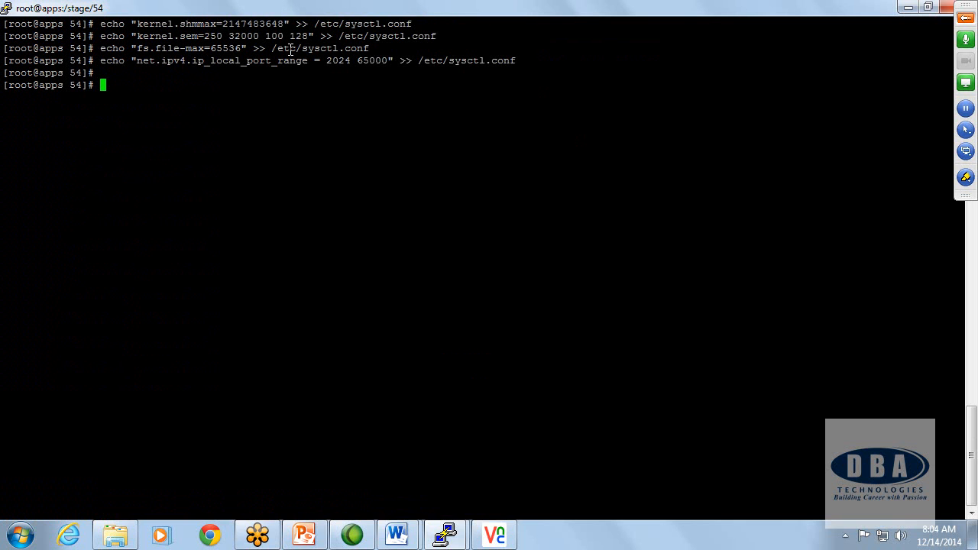
# Step: Append the document's hard nofile 65535 and soft nofile 4096 lines to /etc/security/limits.conf on apps, and return to the Word document
pyautogui.hotkey('alt', 'Tab')
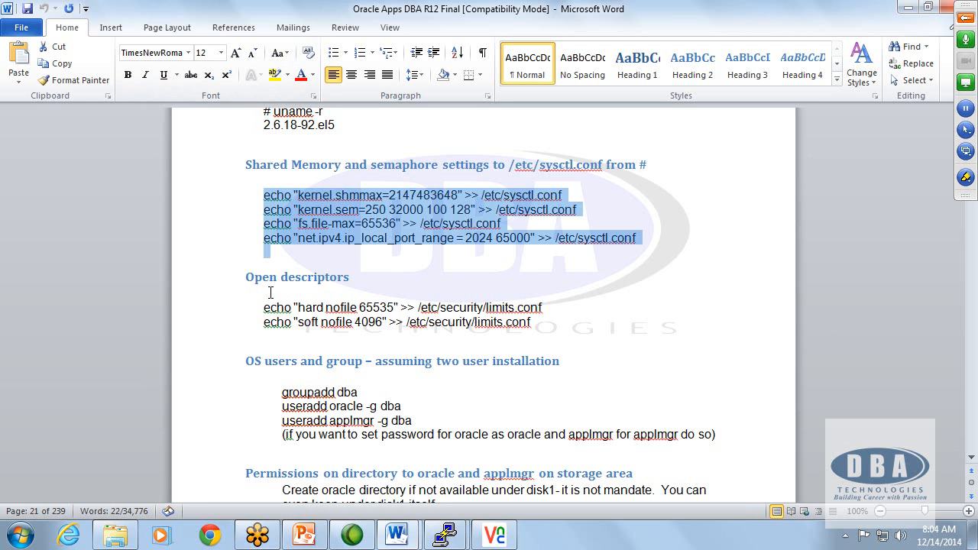
pyautogui.moveTo(264, 307); pyautogui.dragTo(543, 341)
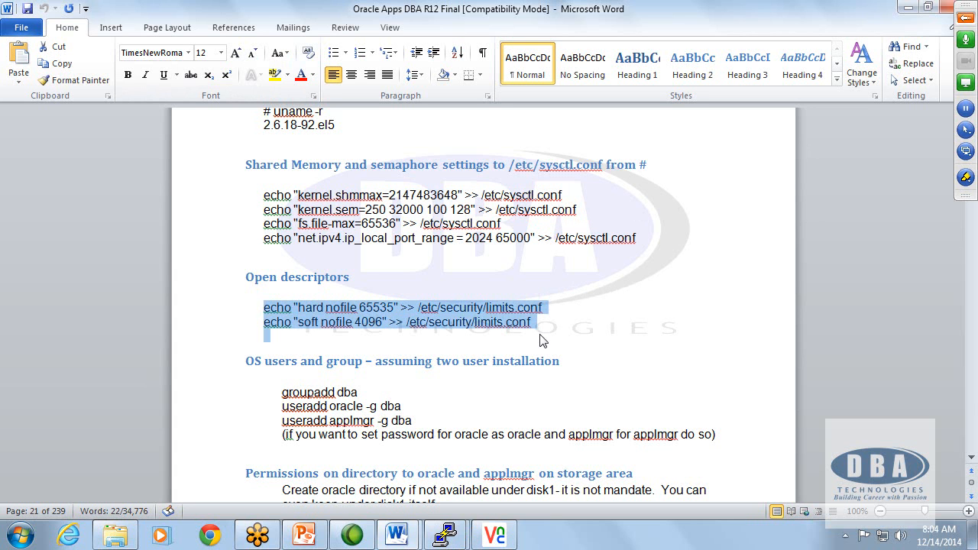
pyautogui.hotkey('ctrl', 'c')
pyautogui.hotkey('alt', 'Tab')
pyautogui.rightClick(356, 214)
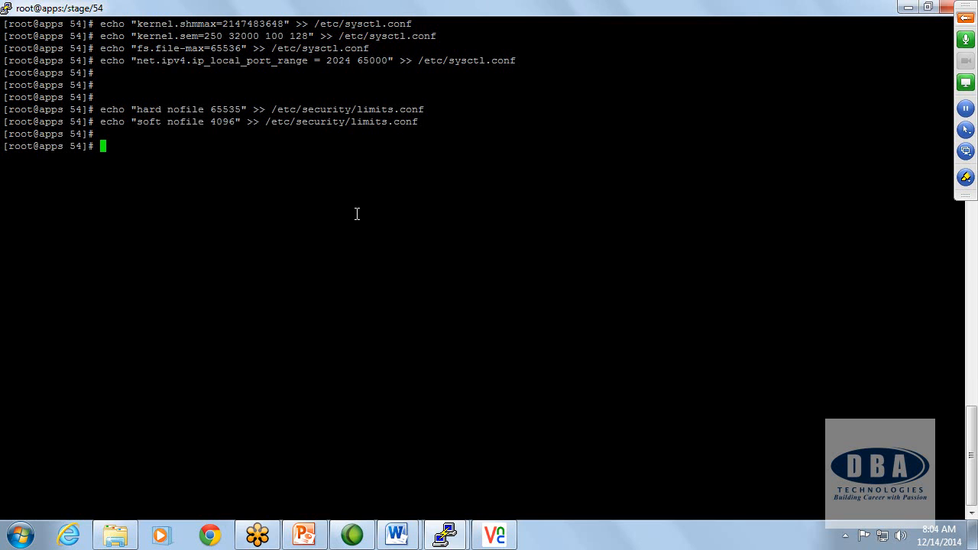
pyautogui.hotkey('alt', 'Tab')
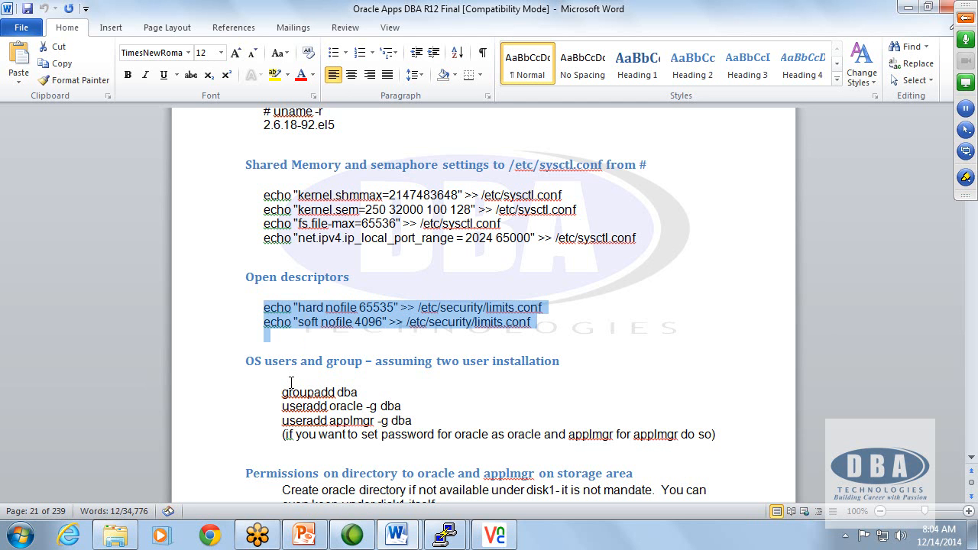
# Step: Copy the document's groupadd dba command, run it in the apps PuTTY session, and list the mounted filesystems with df -h
pyautogui.moveTo(281, 392); pyautogui.dragTo(354, 396)
pyautogui.hotkey('ctrl', 'c')
pyautogui.hotkey('alt', 'Tab')
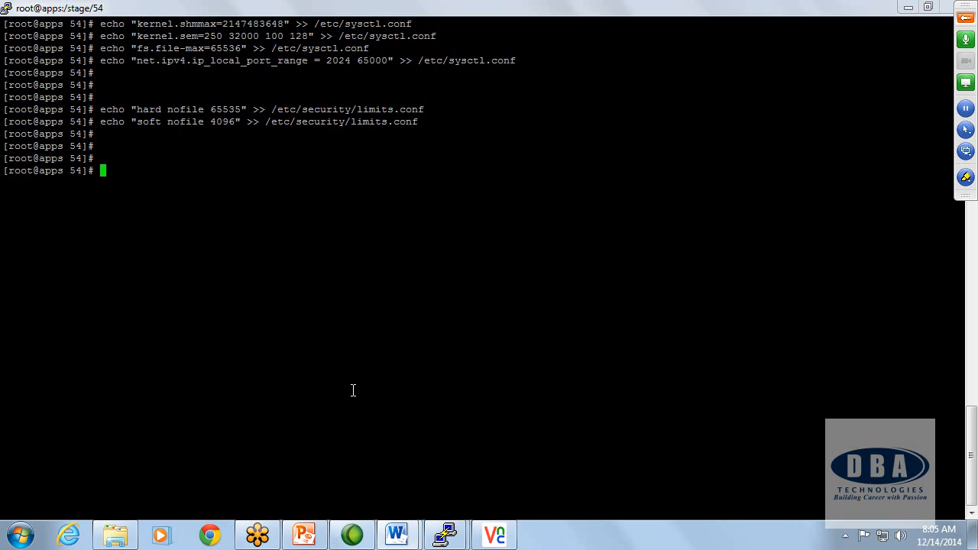
pyautogui.rightClick(336, 308)
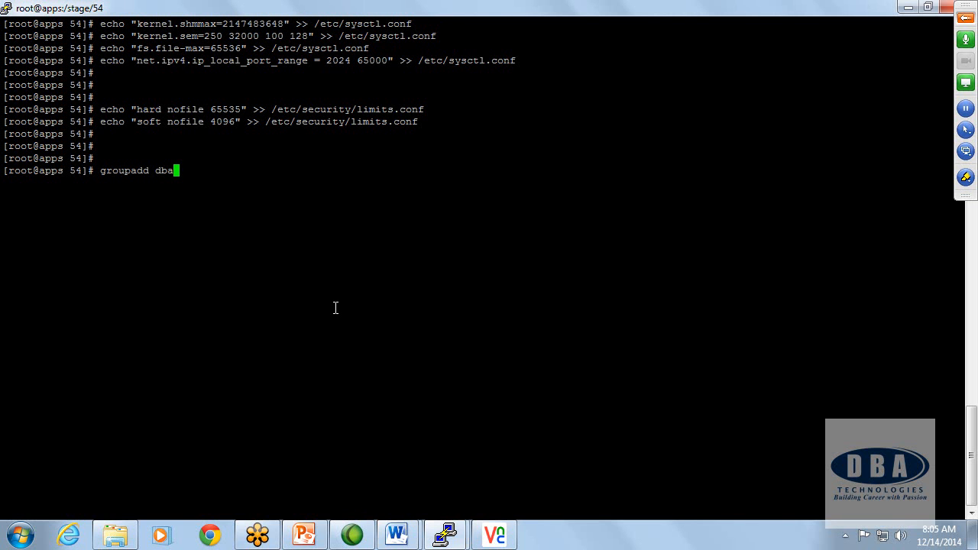
pyautogui.press('Return')
pyautogui.write('df -h')
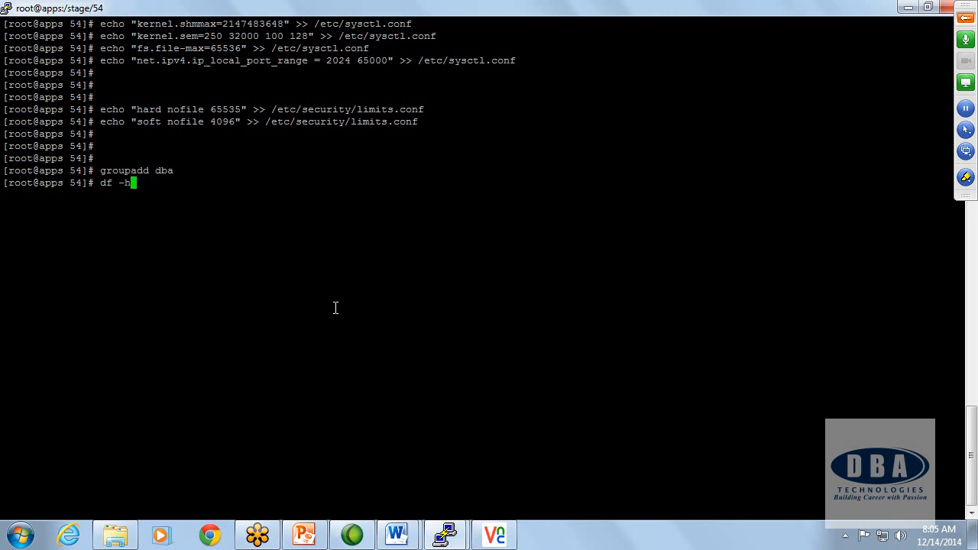
pyautogui.press('Return')
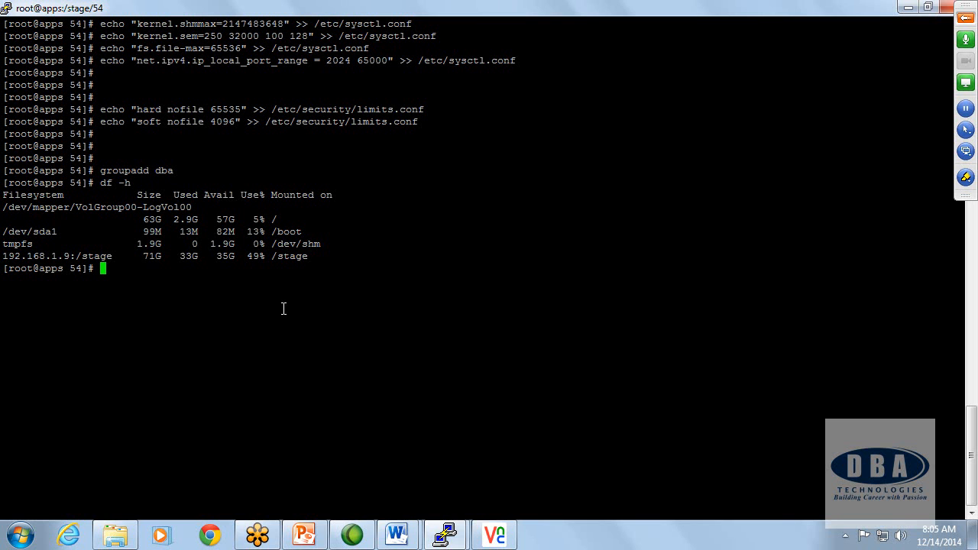
# Step: Copy the two useradd lines for oracle and applmgr from the Word document into a new Notepad file
pyautogui.hotkey('alt', 'Tab')
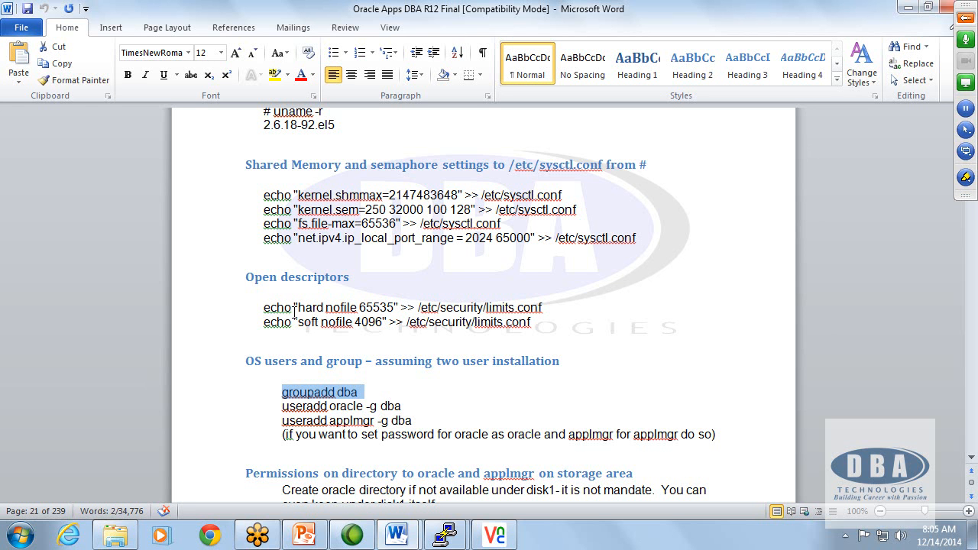
pyautogui.click(283, 420)
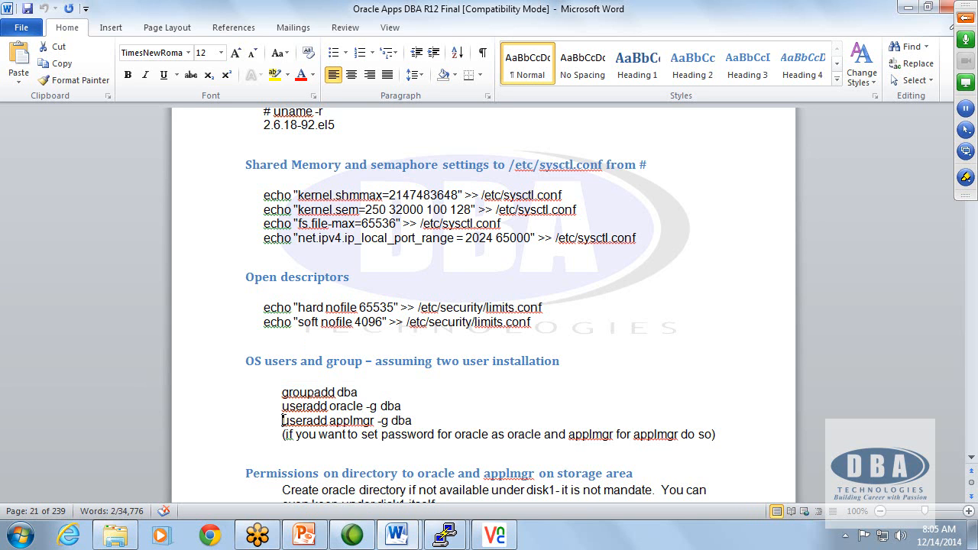
pyautogui.moveTo(283, 420); pyautogui.dragTo(408, 429)
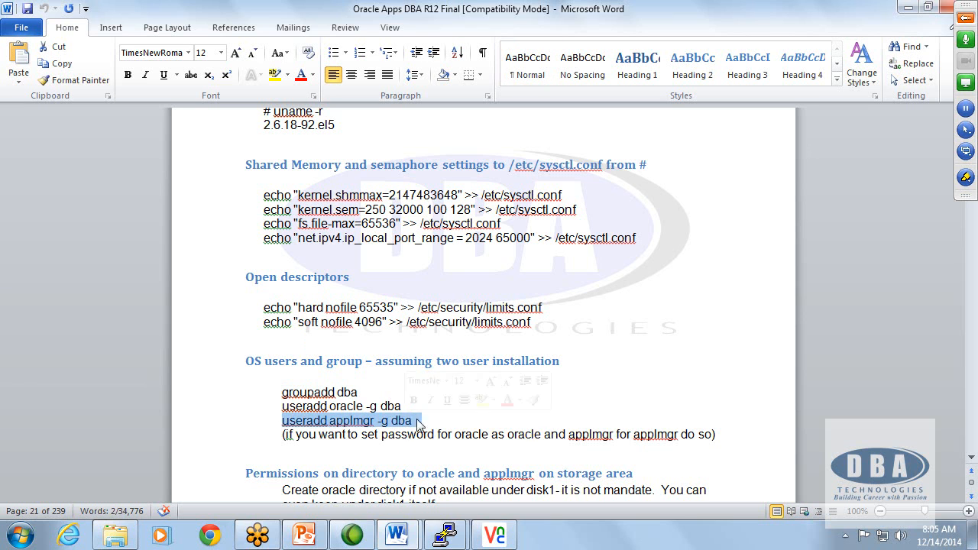
pyautogui.click(447, 422)
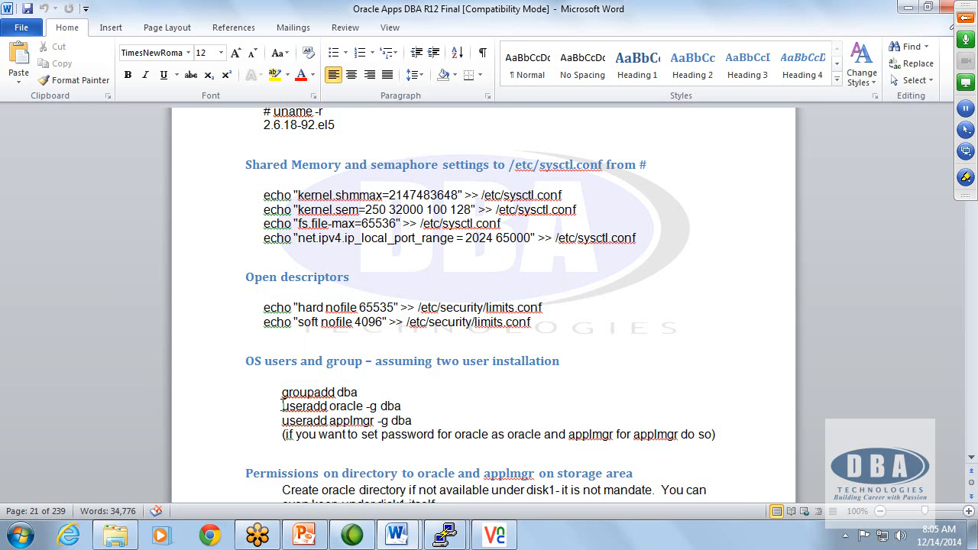
pyautogui.moveTo(283, 406); pyautogui.dragTo(416, 422)
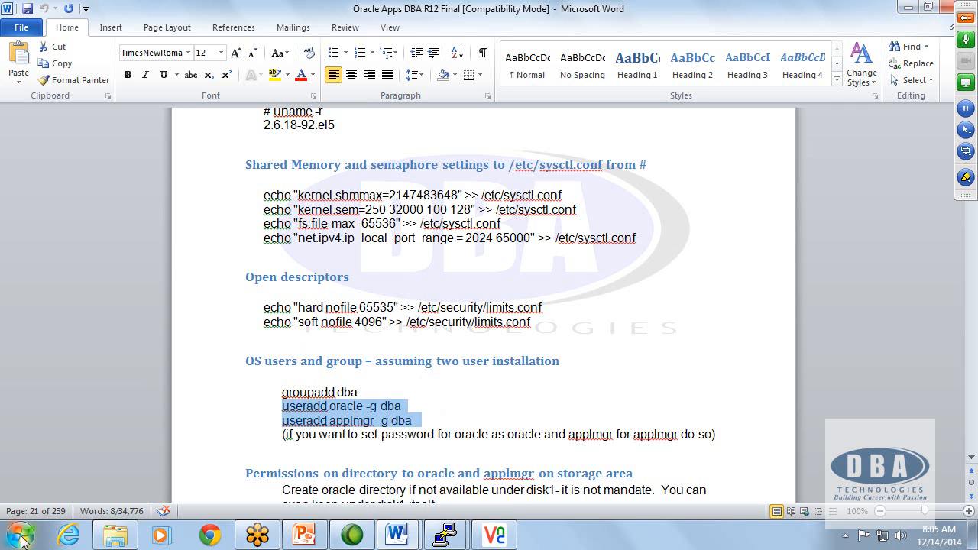
pyautogui.click(21, 538)
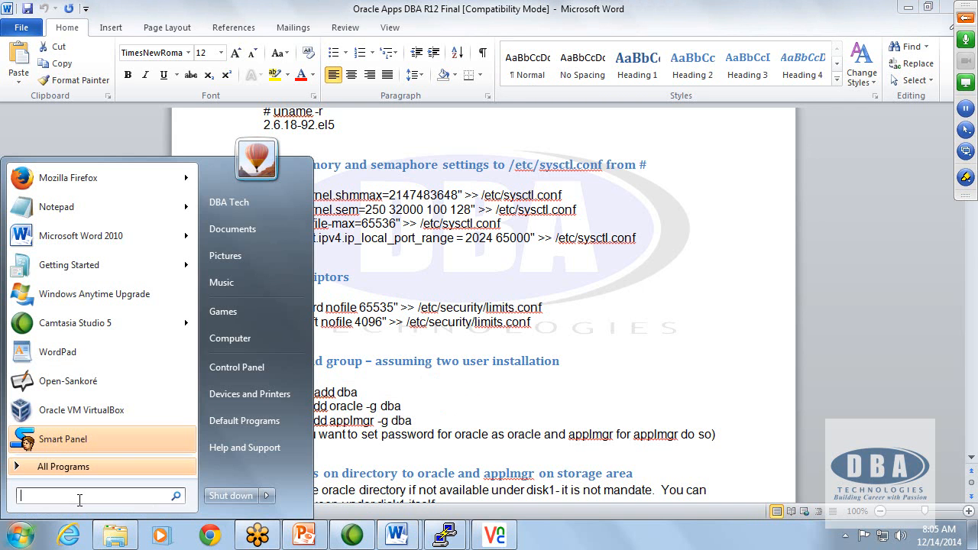
pyautogui.write('notepad')
pyautogui.press('Return')
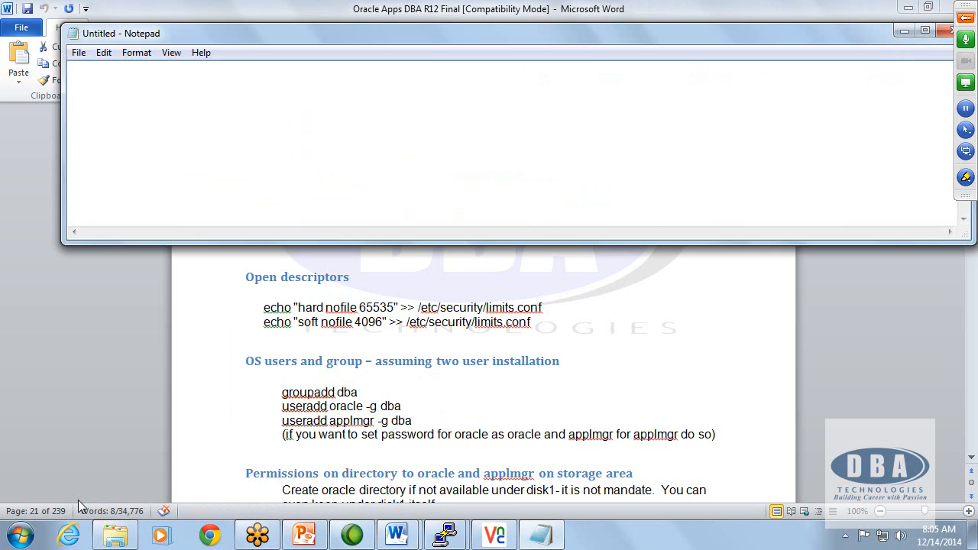
pyautogui.hotkey('ctrl', 'v')
# Step: Edit the Notepad useradd commands so the user names read oradev and appldev
pyautogui.doubleClick(118, 66)
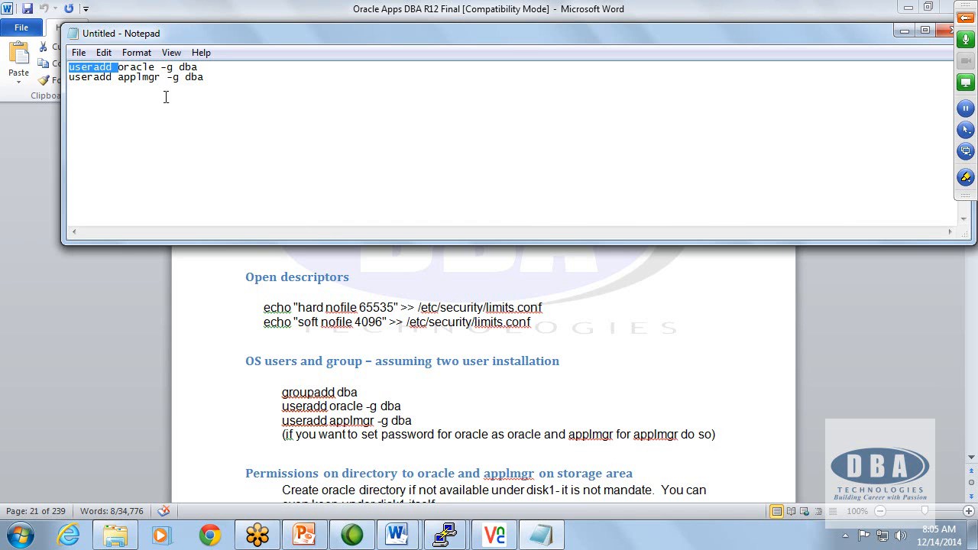
pyautogui.click(138, 68)
pyautogui.press('Delete')
pyautogui.press('Delete')
pyautogui.press('Delete')
pyautogui.write('dev')
pyautogui.click(146, 77)
pyautogui.press('Delete')
pyautogui.press('Delete')
pyautogui.press('Delete')
pyautogui.press('Delete')
pyautogui.write('dev')
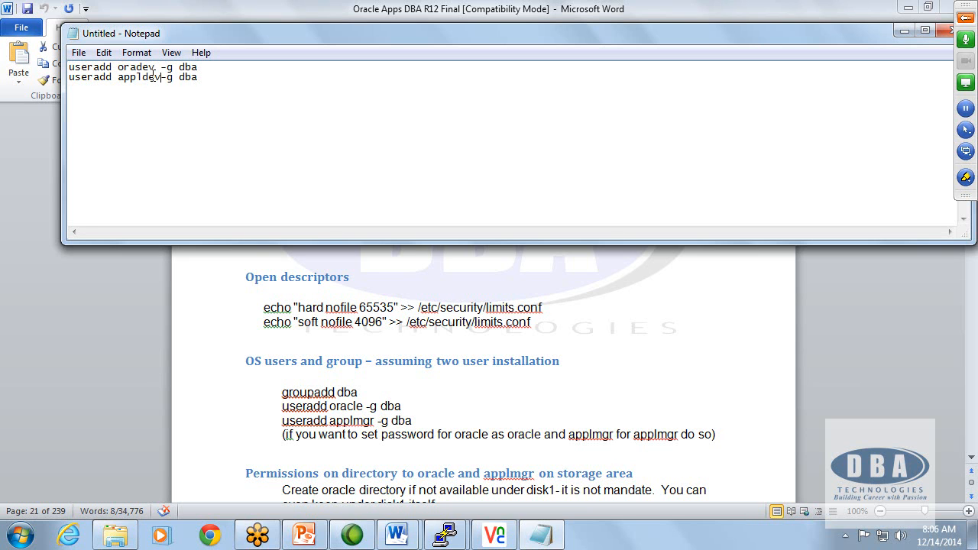
# Step: Run the edited useradd commands for oradev and appldev in the apps PuTTY session, and clear the terminal
pyautogui.moveTo(214, 76); pyautogui.dragTo(58, 72)
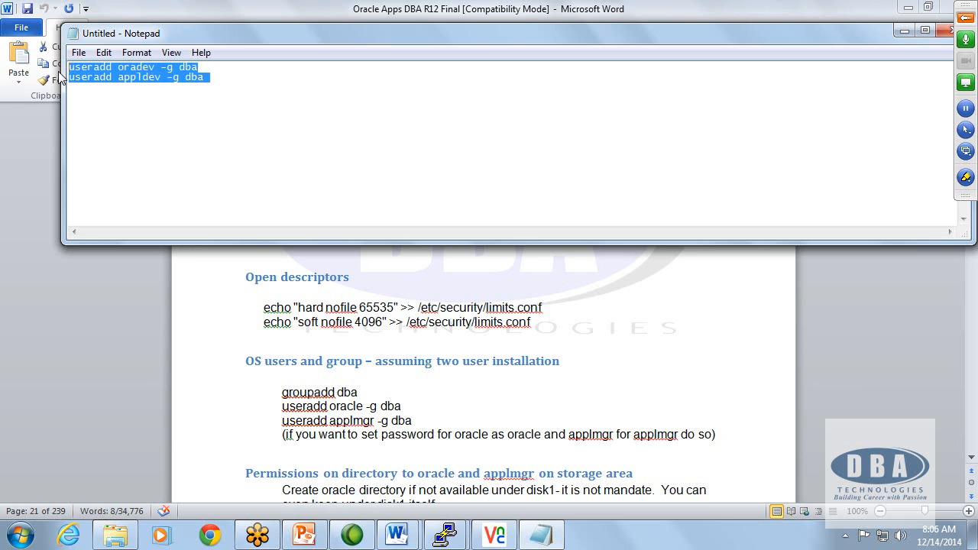
pyautogui.moveTo(446, 535)
pyautogui.click(491, 460)
pyautogui.rightClick(480, 302)
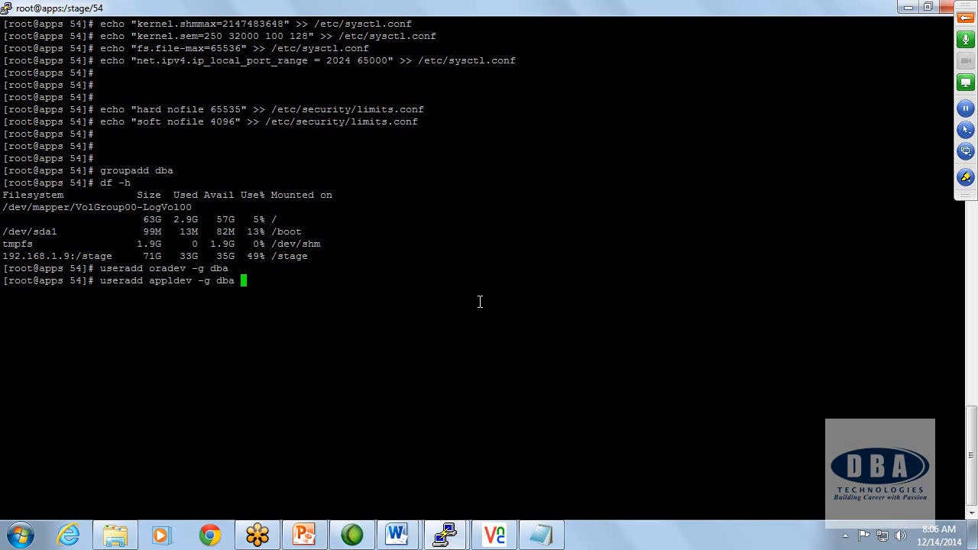
pyautogui.press('Return')
pyautogui.write('clear')
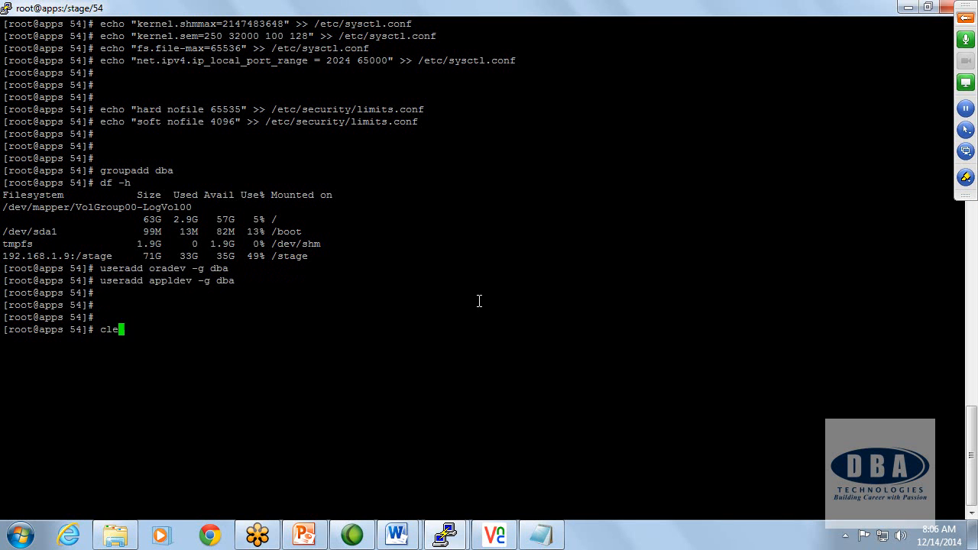
pyautogui.press('Return')
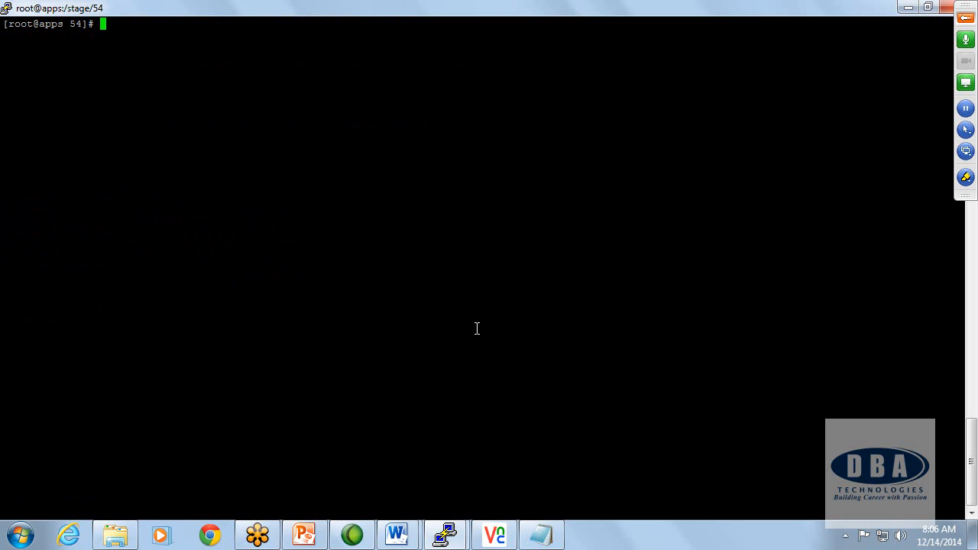
# Step: Copy the document's mkdir, chgrp and chmod commands for /disk1/oracle and try to run them in the apps PuTTY session
pyautogui.click(397, 535)
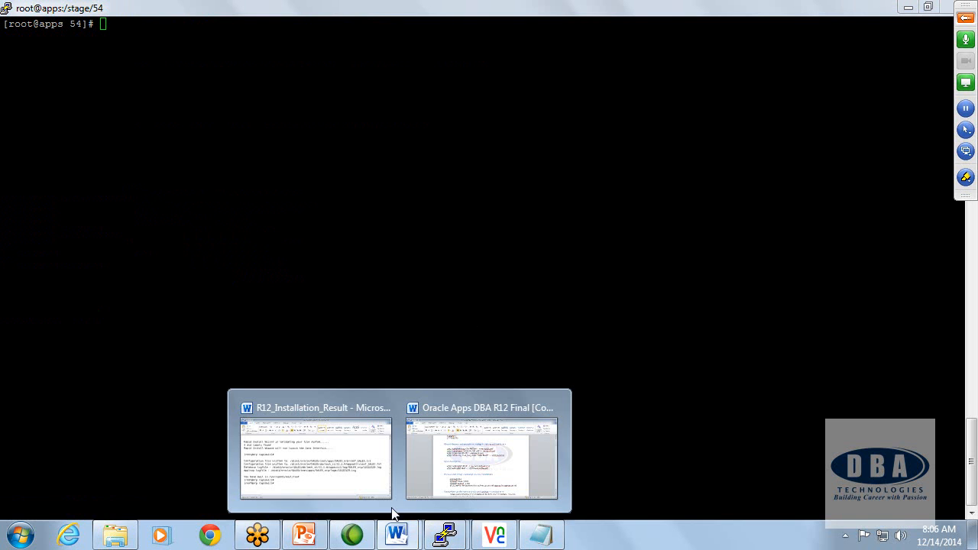
pyautogui.click(474, 411)
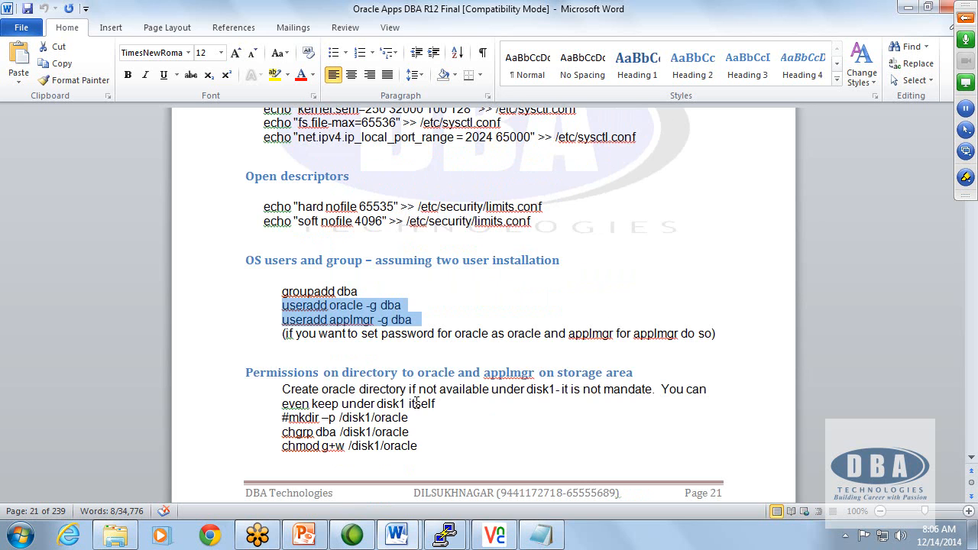
pyautogui.scroll(-3, 416, 401)
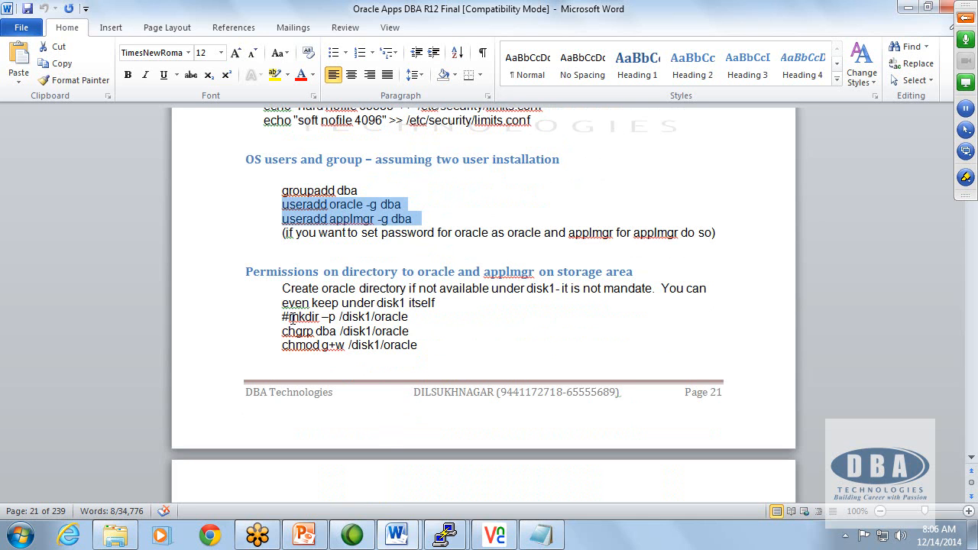
pyautogui.moveTo(292, 317); pyautogui.dragTo(458, 359)
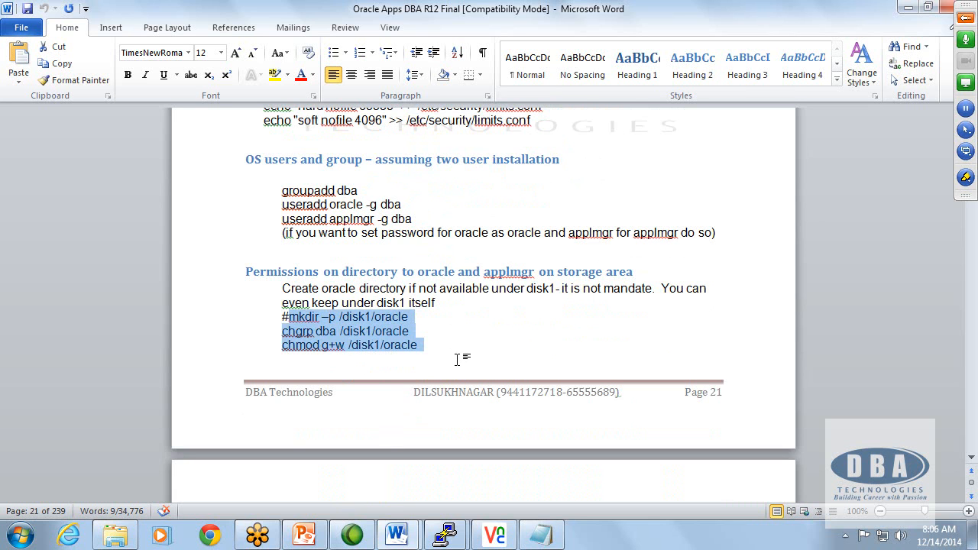
pyautogui.press('alt')
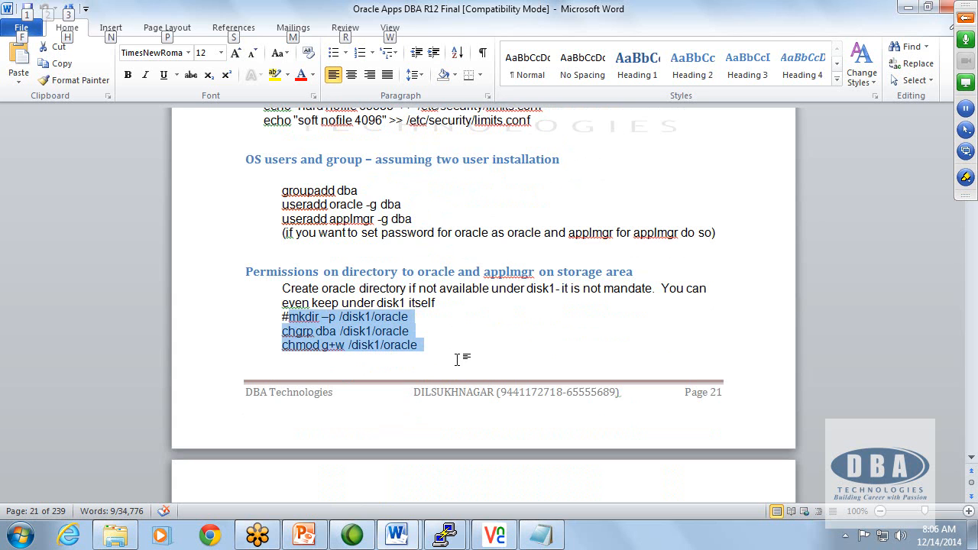
pyautogui.hotkey('alt', 'Tab')
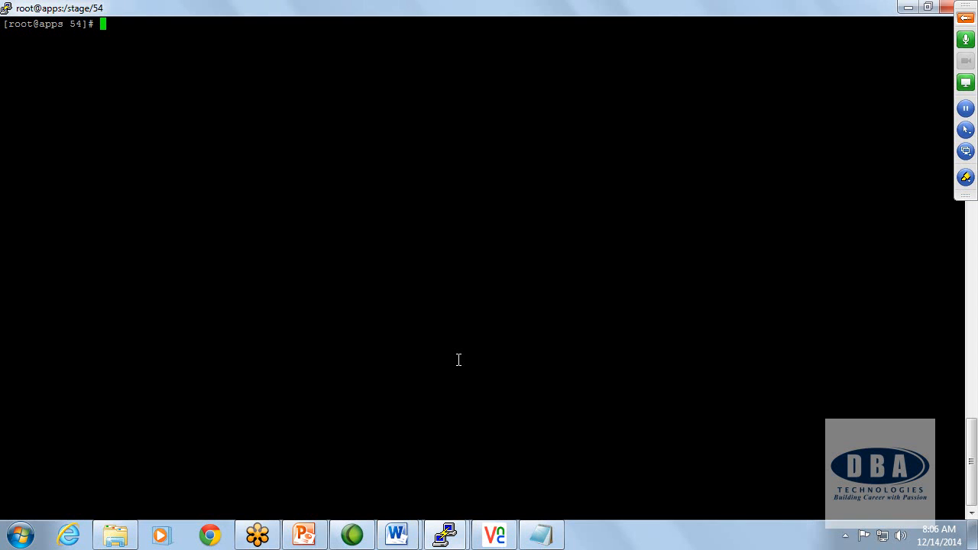
pyautogui.rightClick(351, 247)
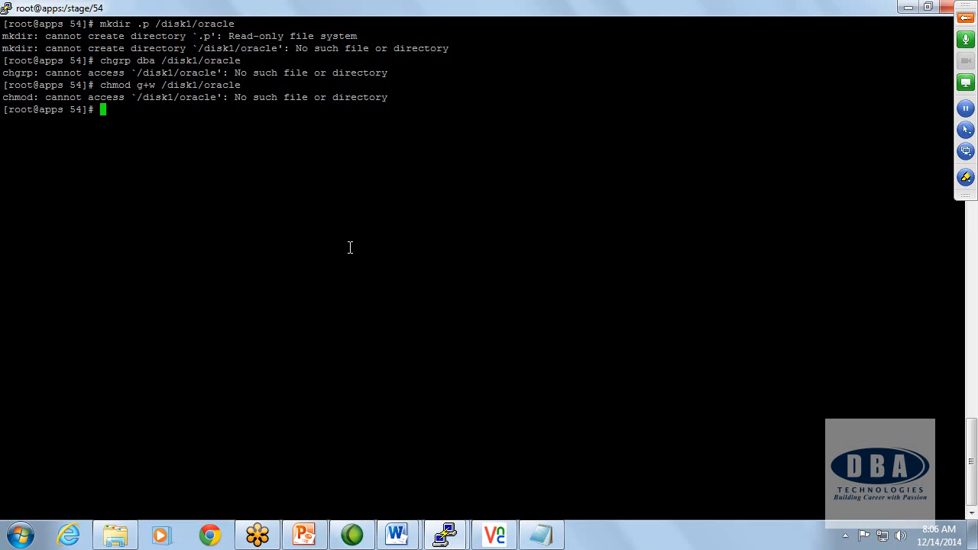
pyautogui.write('m')
pyautogui.press('BackSpace')
# Step: Replace the Notepad text with the copied /disk1/oracle commands and change the dash before p in mkdir to a plain hyphen
pyautogui.click(541, 535)
pyautogui.hotkey('ctrl', 'v')
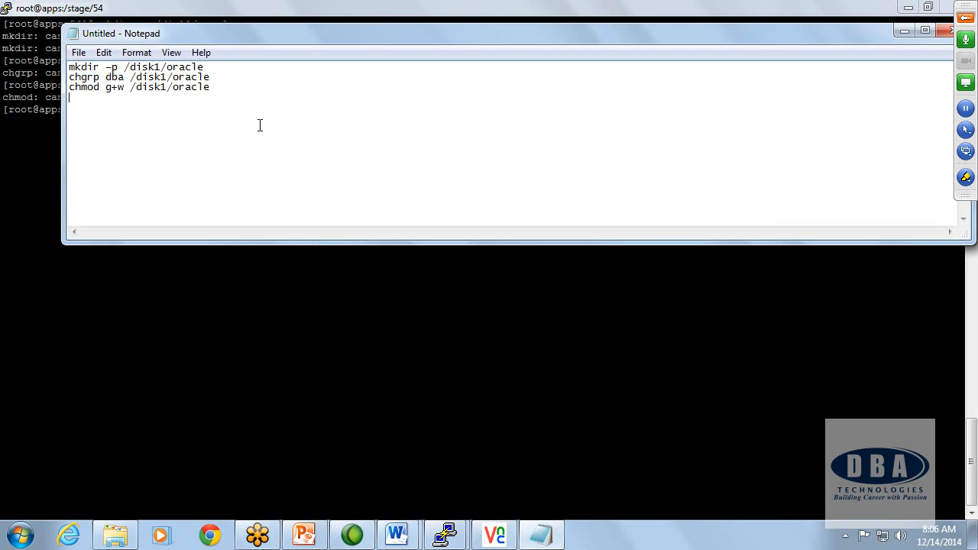
pyautogui.click(101, 67)
pyautogui.press('Delete')
pyautogui.write('-')
# Step: Run the corrected mkdir -p, chgrp dba and chmod g+w commands for /disk1/oracle in the apps PuTTY session
pyautogui.moveTo(216, 86); pyautogui.dragTo(60, 67)
pyautogui.hotkey('ctrl', 'c')
pyautogui.hotkey('alt', 'Tab')
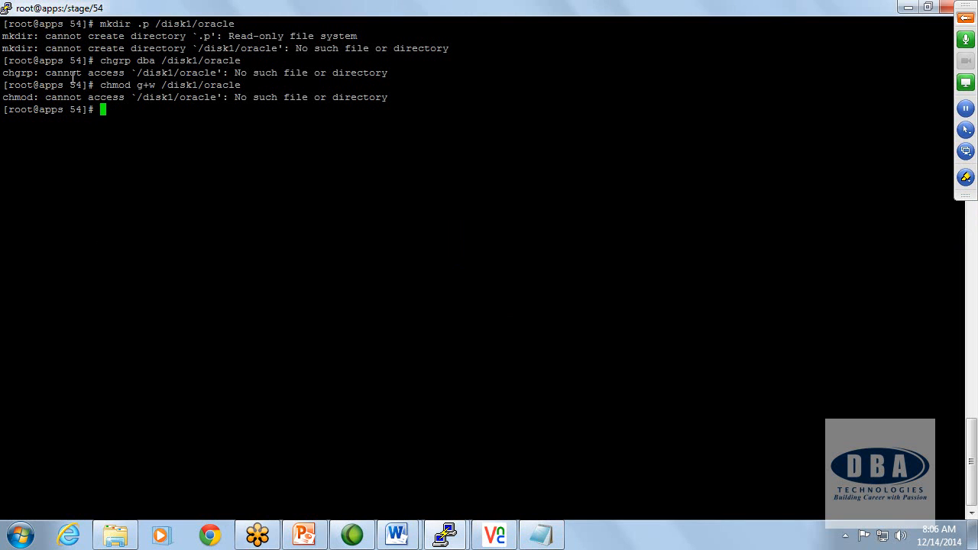
pyautogui.rightClick(117, 109)
pyautogui.press('Return')
pyautogui.press('Return')
pyautogui.press('Return')
pyautogui.press('Return')
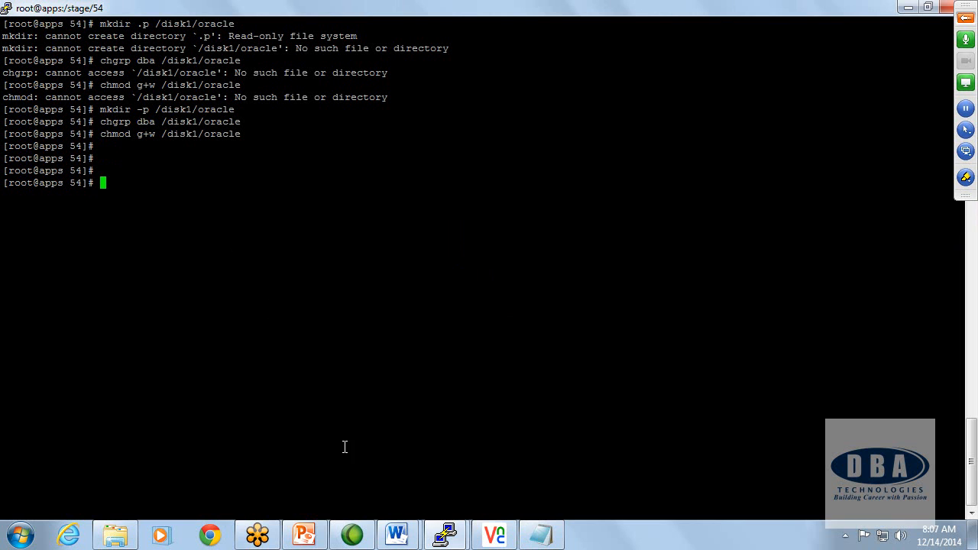
# Step: Copy the document's ln -s command and run it on apps to link /usr/lib/libgdbm.so.2.0.0 to /usr/lib/libdb.so.2
pyautogui.moveTo(441, 540)
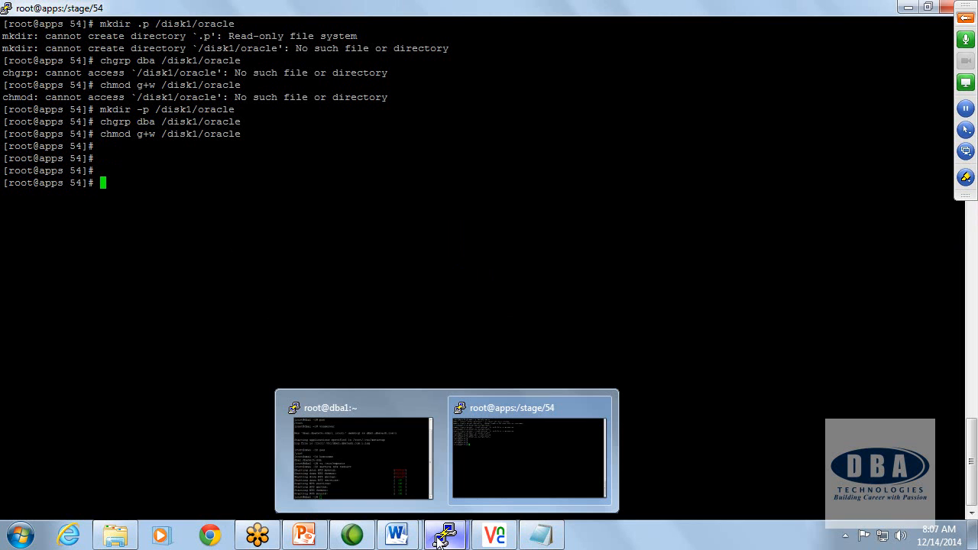
pyautogui.moveTo(401, 538)
pyautogui.click(458, 418)
pyautogui.scroll(-8, 428, 399)
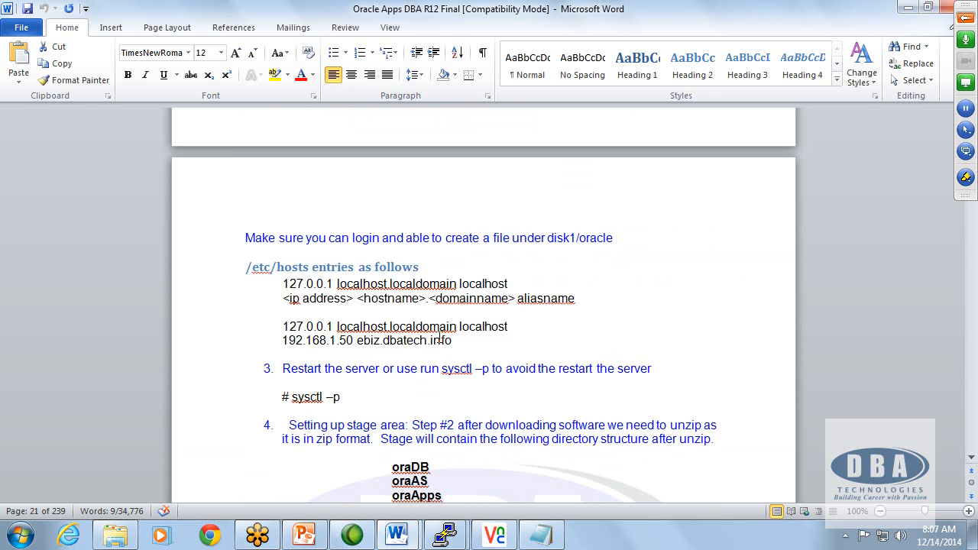
pyautogui.scroll(-8, 466, 363)
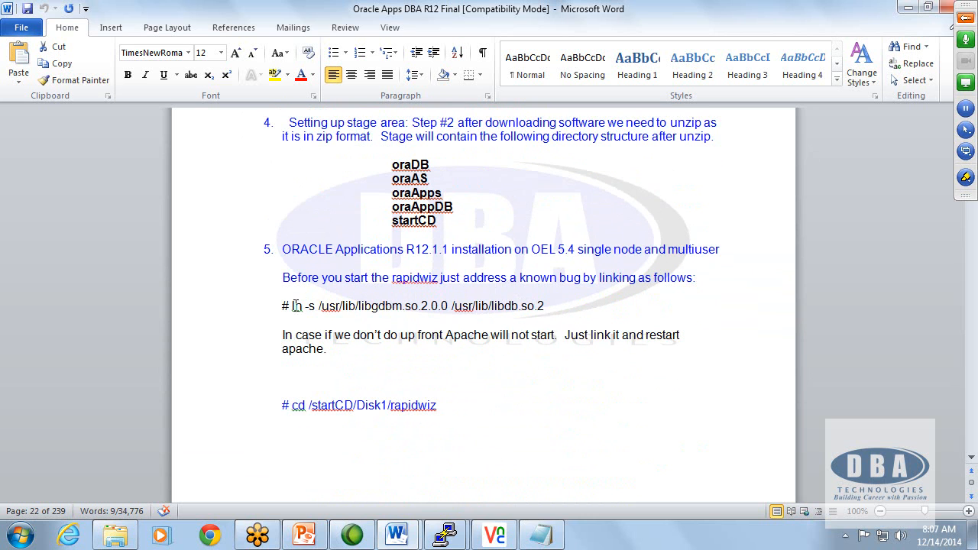
pyautogui.moveTo(292, 305); pyautogui.dragTo(564, 306)
pyautogui.hotkey('ctrl', 'c')
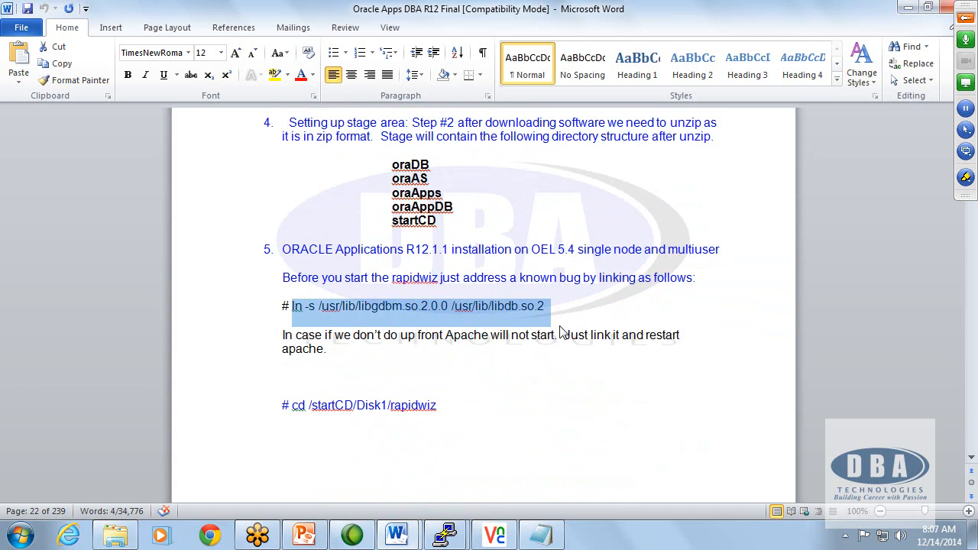
pyautogui.hotkey('alt', 'Tab')
pyautogui.rightClick(347, 259)
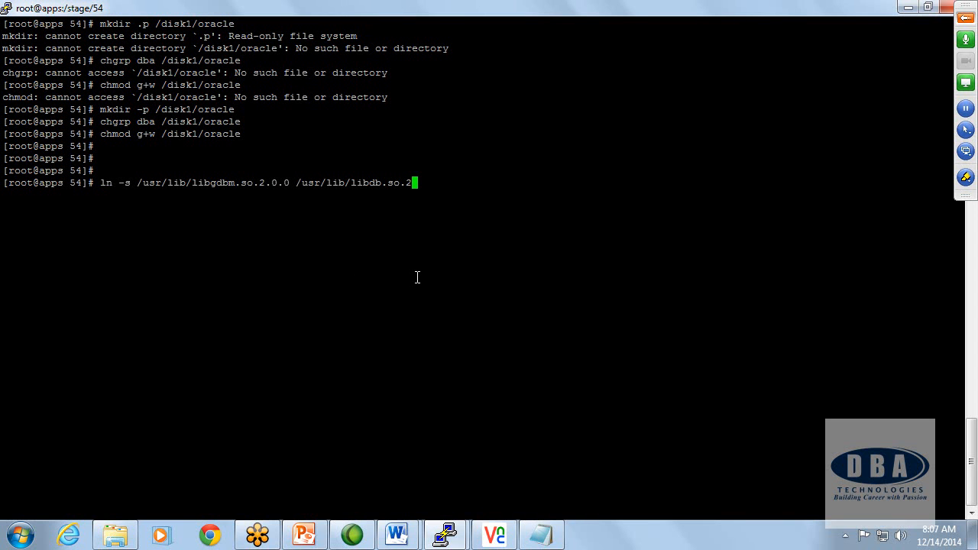
pyautogui.press('Return')
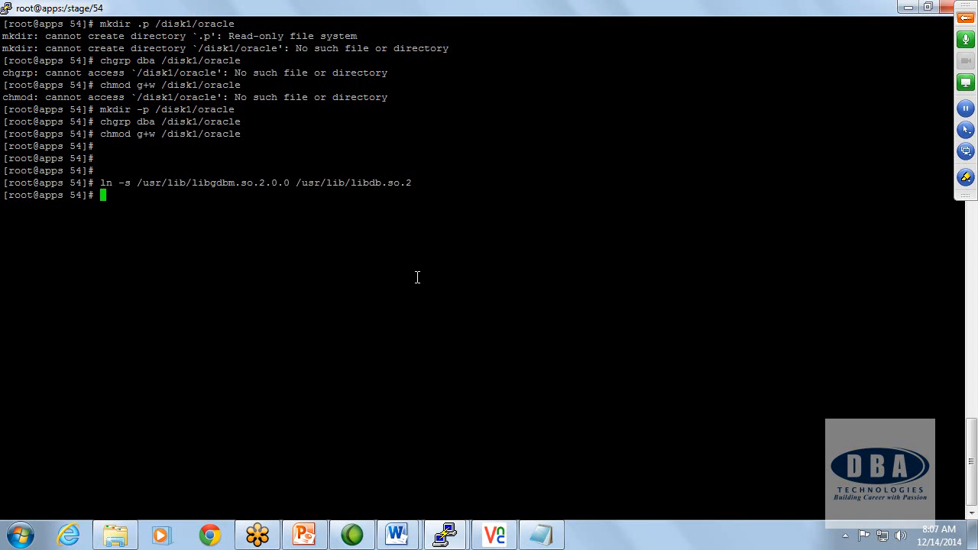
pyautogui.press('Return')
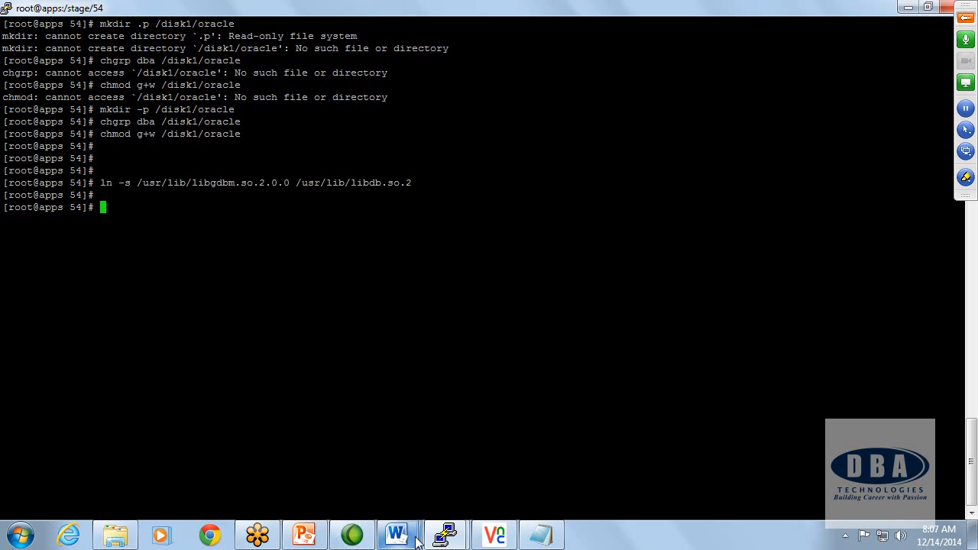
# Step: Check which host the full-screen PuTTY session is connected to by running hostname
pyautogui.moveTo(447, 539)
pyautogui.click(307, 403)
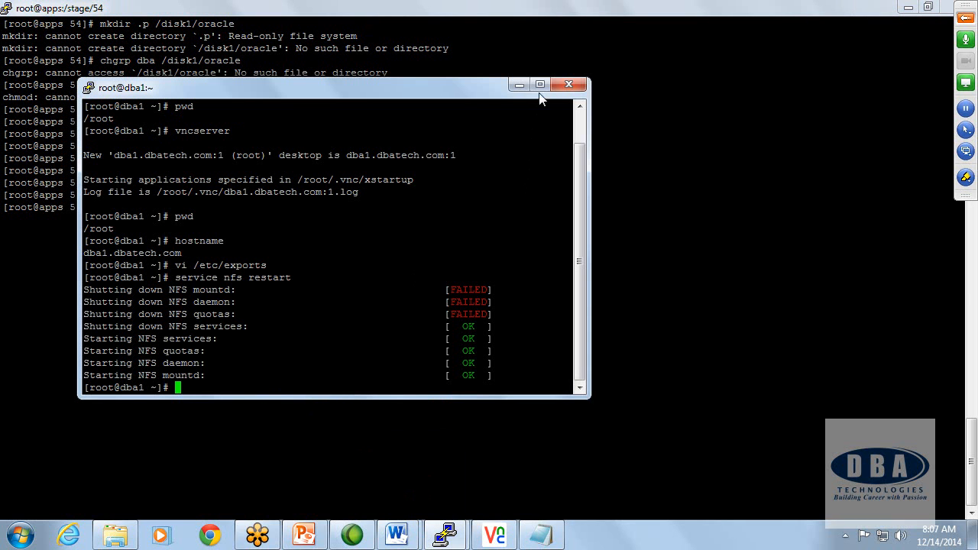
pyautogui.moveTo(454, 85); pyautogui.dragTo(573, 139)
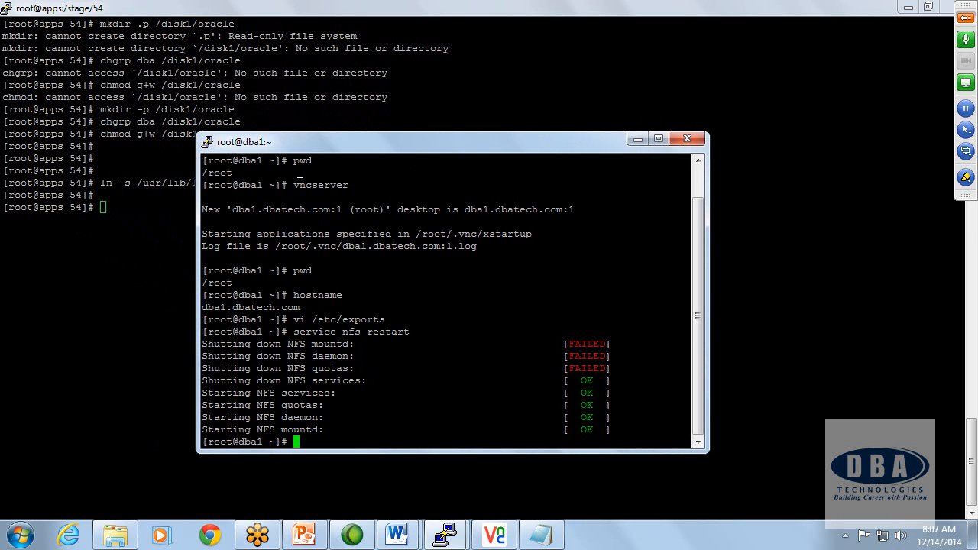
pyautogui.click(153, 204)
pyautogui.write('hostname')
pyautogui.press('Return')
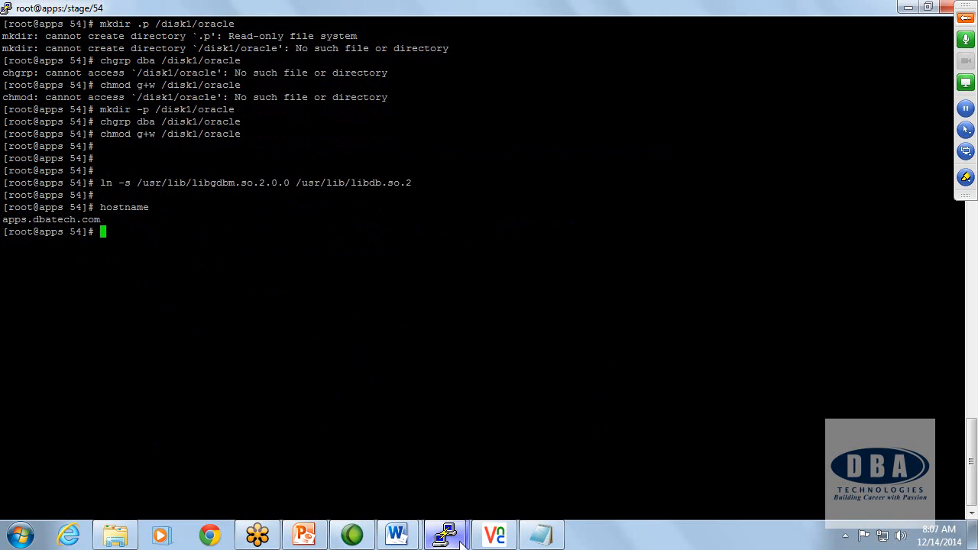
# Step: Minimise the VNC Viewer, both PuTTY sessions, Notepad and Word to clear the Windows desktop
pyautogui.click(494, 535)
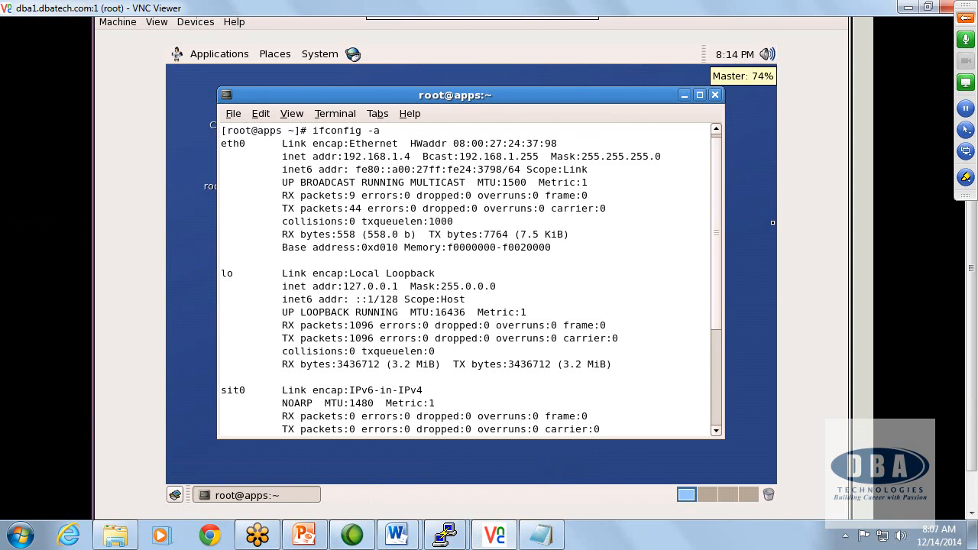
pyautogui.moveTo(970, 360); pyautogui.dragTo(969, 291)
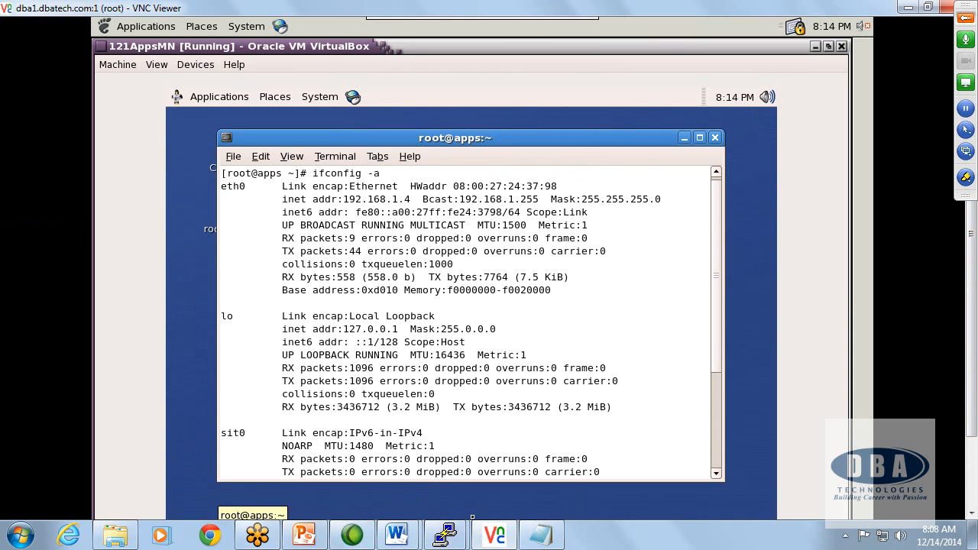
pyautogui.click(906, 8)
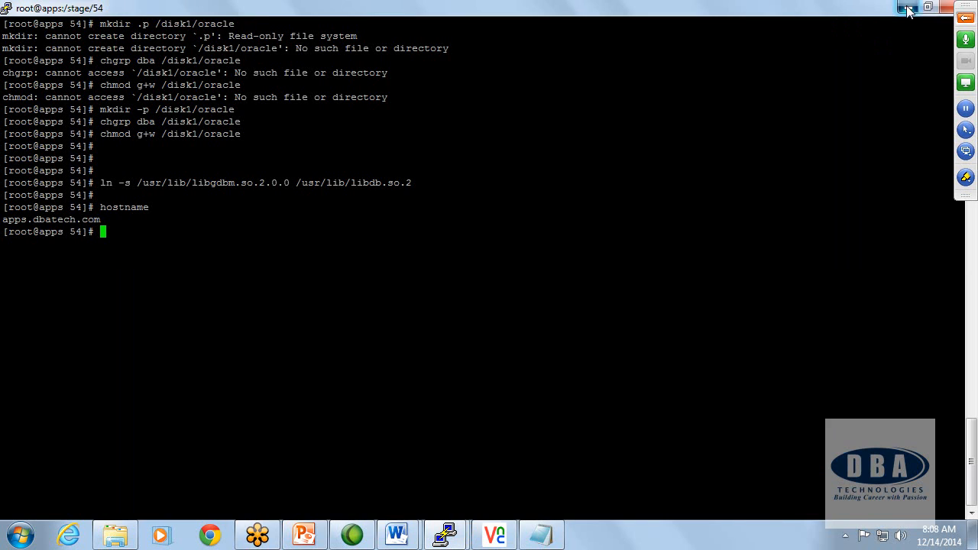
pyautogui.click(908, 10)
pyautogui.click(908, 9)
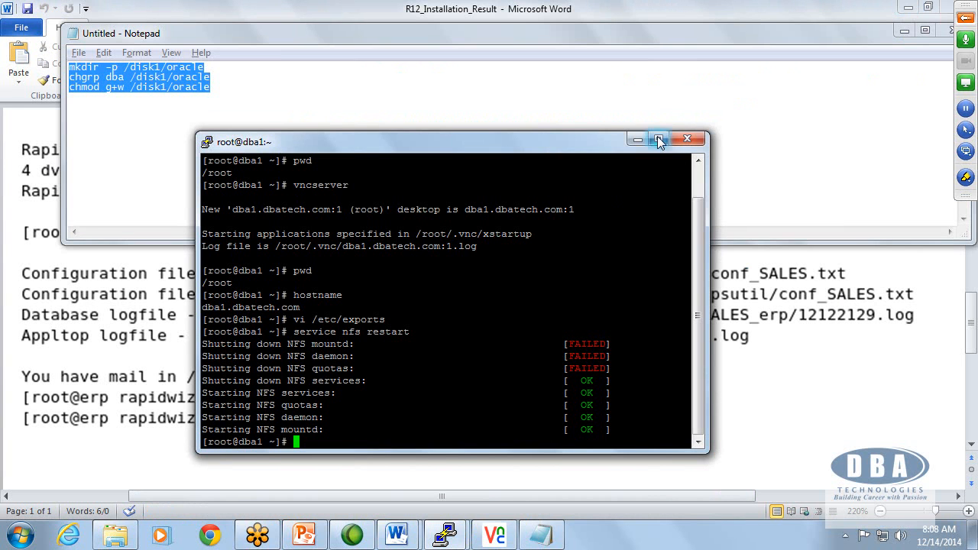
pyautogui.click(639, 138)
pyautogui.click(904, 31)
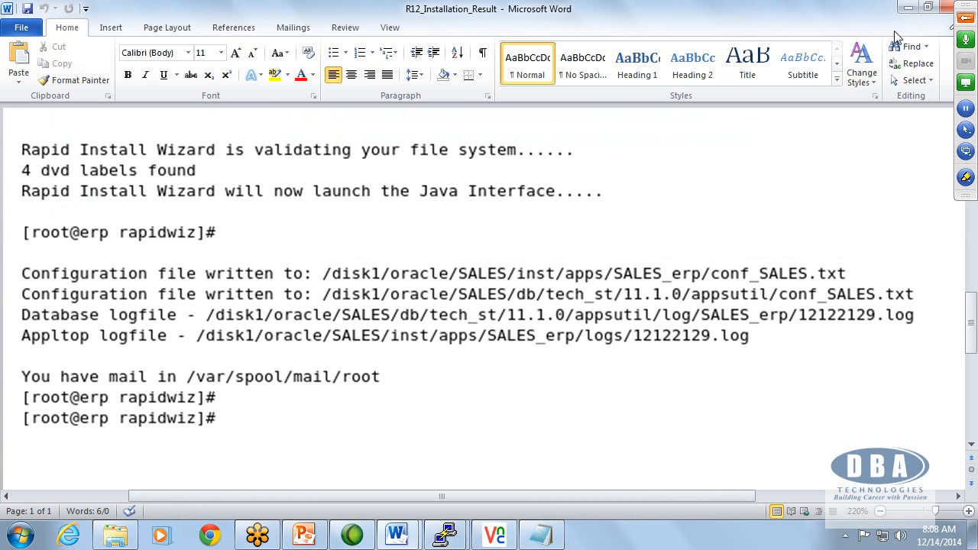
pyautogui.click(908, 11)
pyautogui.click(872, 44)
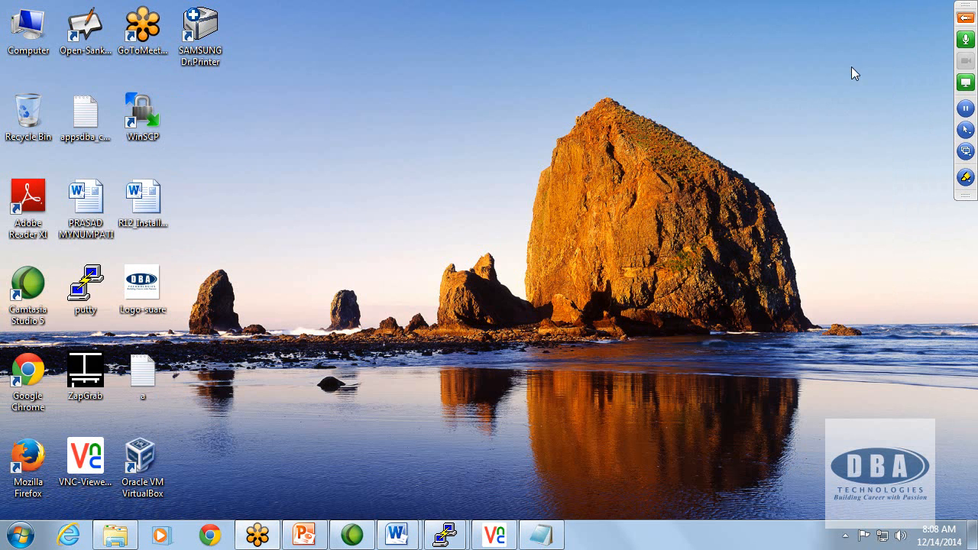
# Step: Launch VNC Viewer and connect to 192.168.1.9:1, accepting the unencrypted connection and entering the VNC password
pyautogui.doubleClick(90, 465)
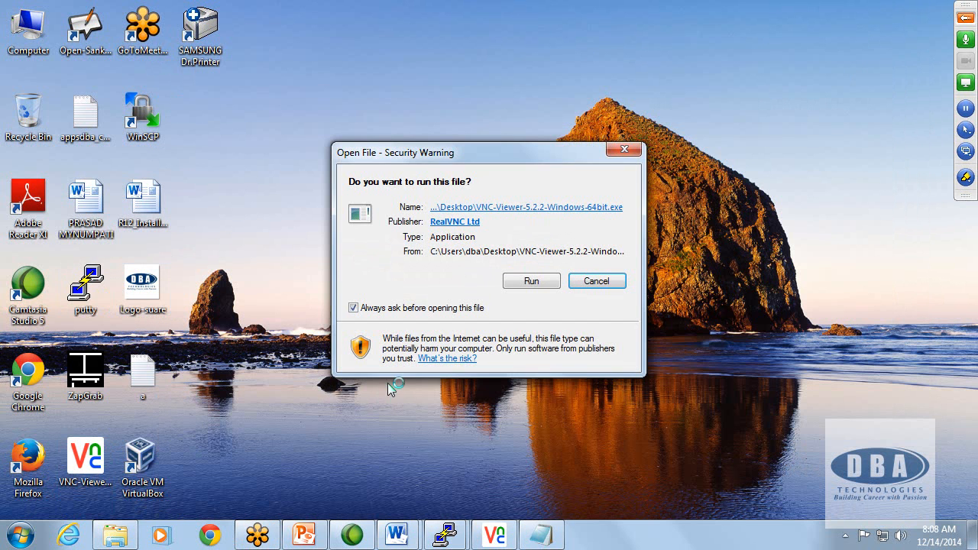
pyautogui.click(517, 284)
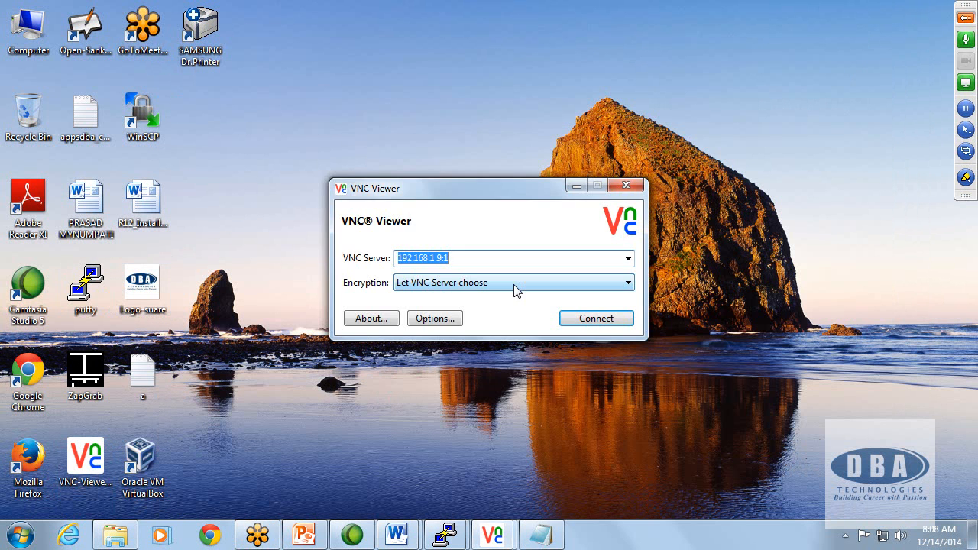
pyautogui.click(586, 324)
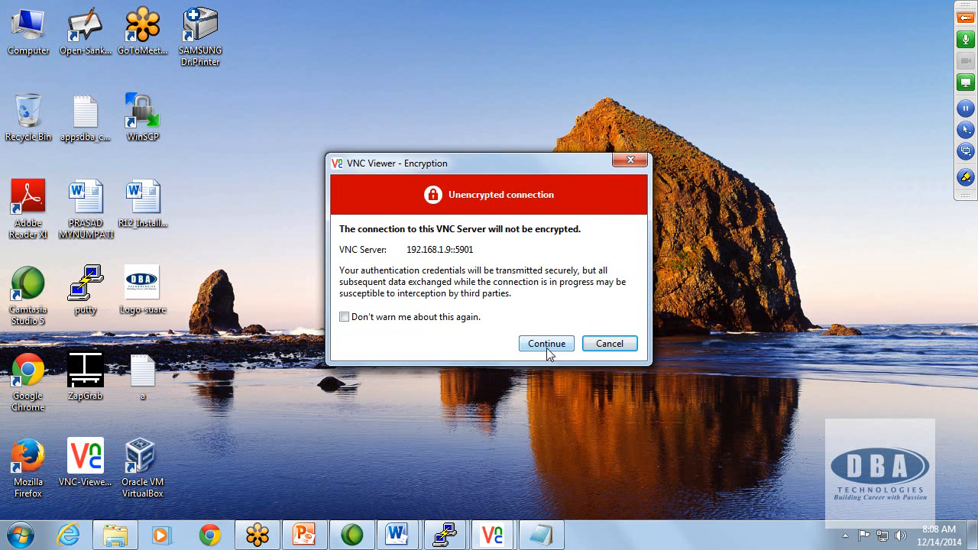
pyautogui.click(546, 346)
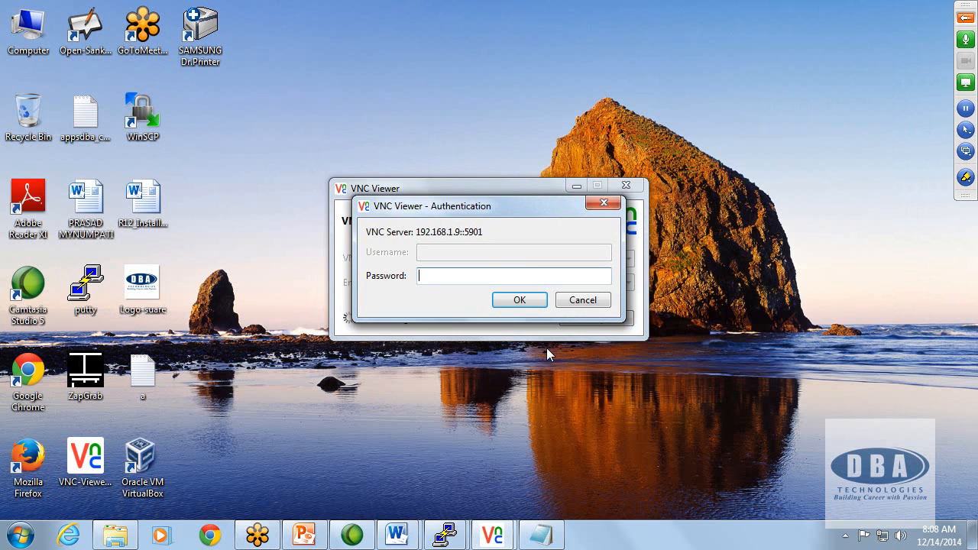
pyautogui.write('********')
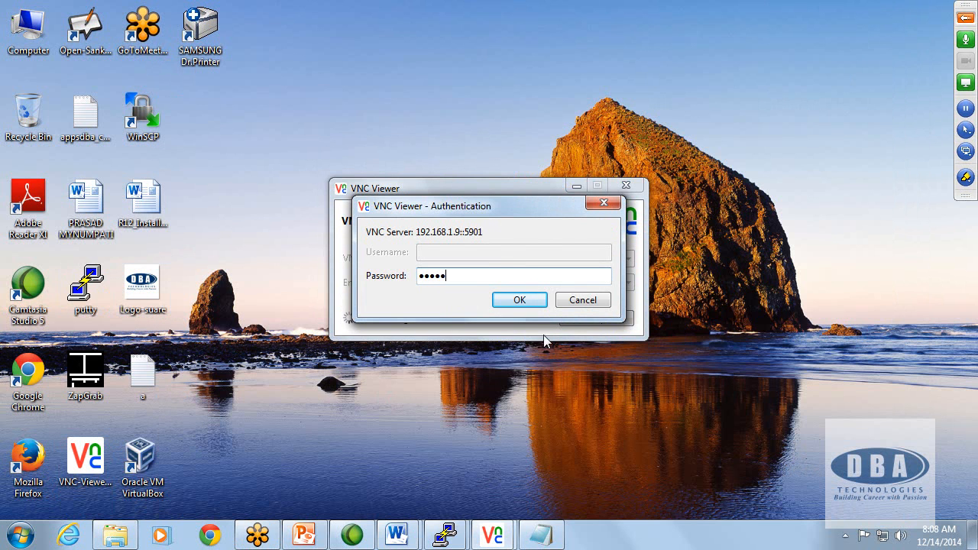
pyautogui.press('Return')
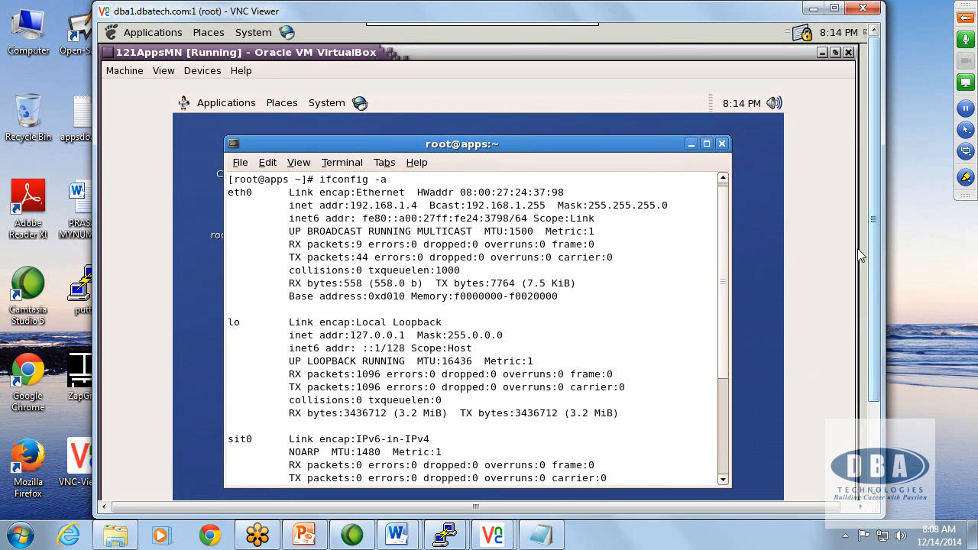
# Step: Keep the 121AppsMN virtual machine running, minimise its window and maximise the dba1 VNC session
pyautogui.moveTo(739, 100)
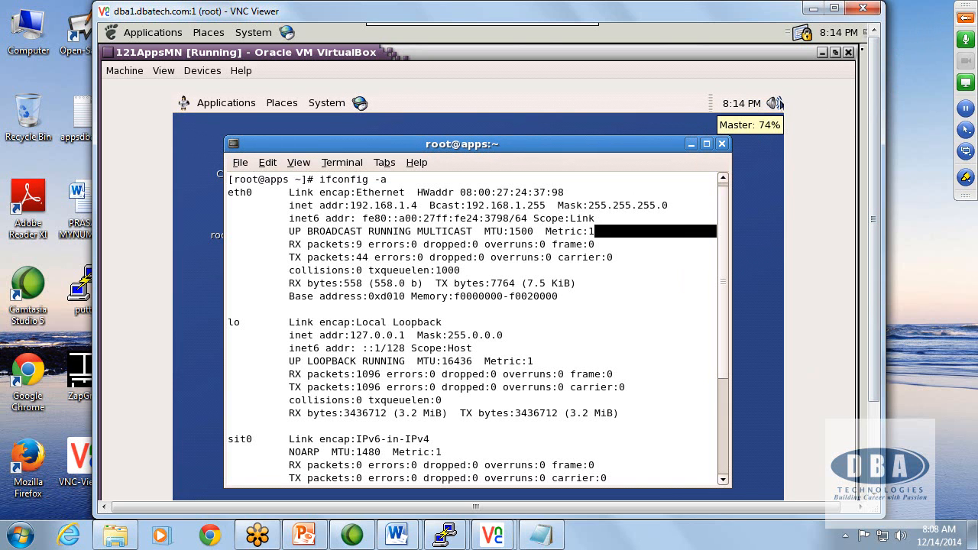
pyautogui.click(849, 52)
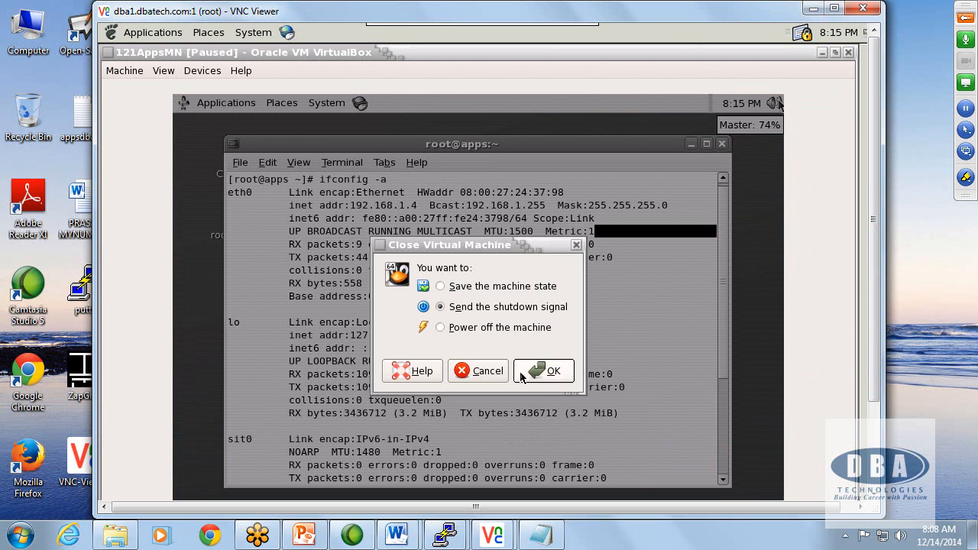
pyautogui.click(487, 371)
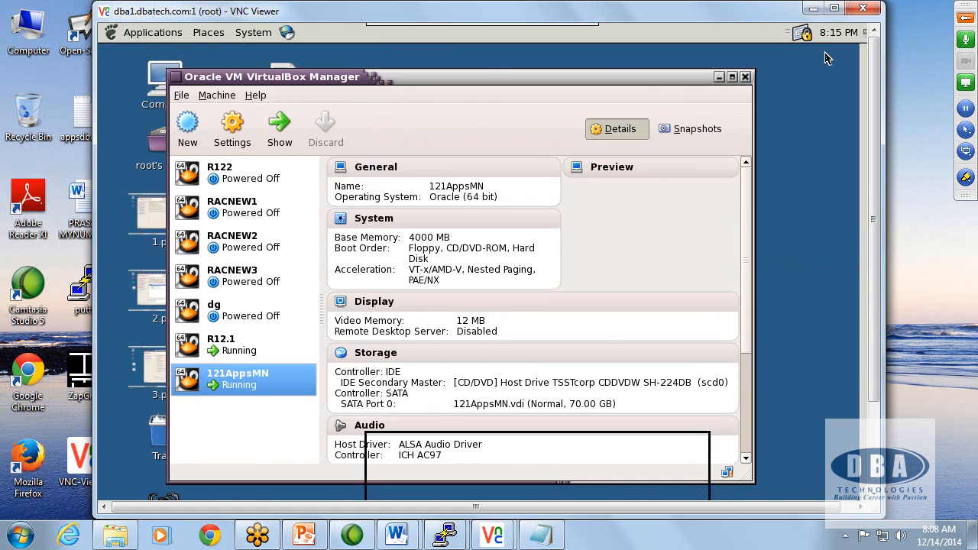
pyautogui.click(824, 53)
pyautogui.click(719, 77)
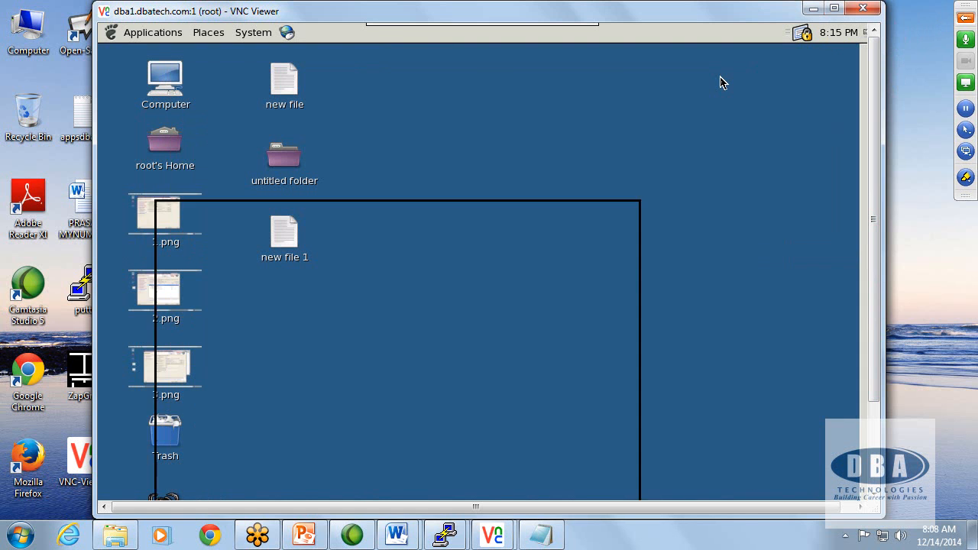
pyautogui.click(834, 9)
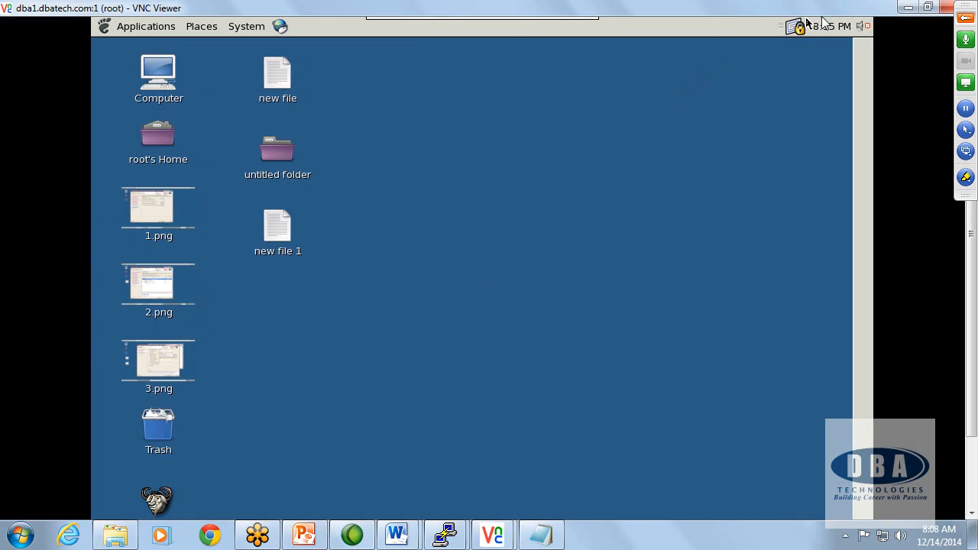
# Step: Open a maximised terminal on the dba1 desktop and check the free space on /disk1 with df -h
pyautogui.rightClick(461, 269)
pyautogui.click(504, 331)
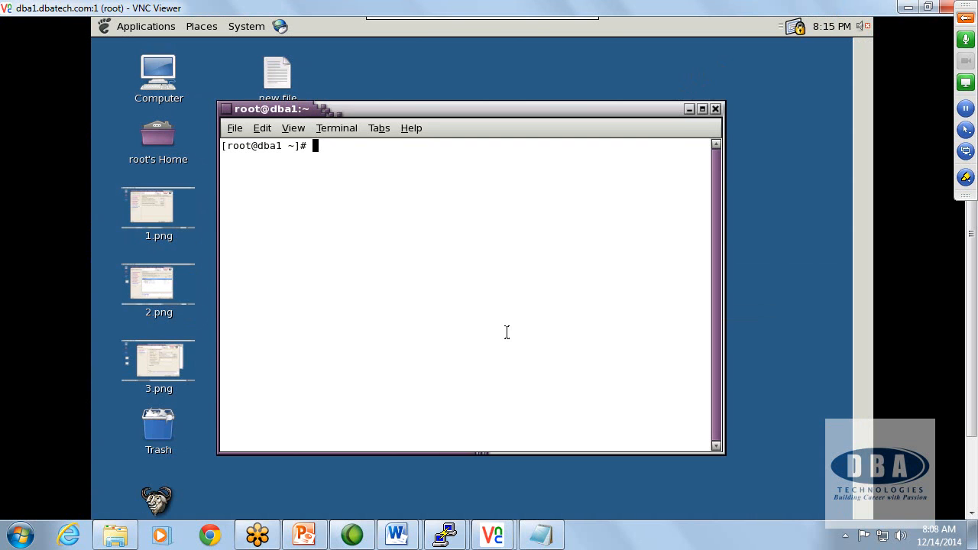
pyautogui.click(702, 110)
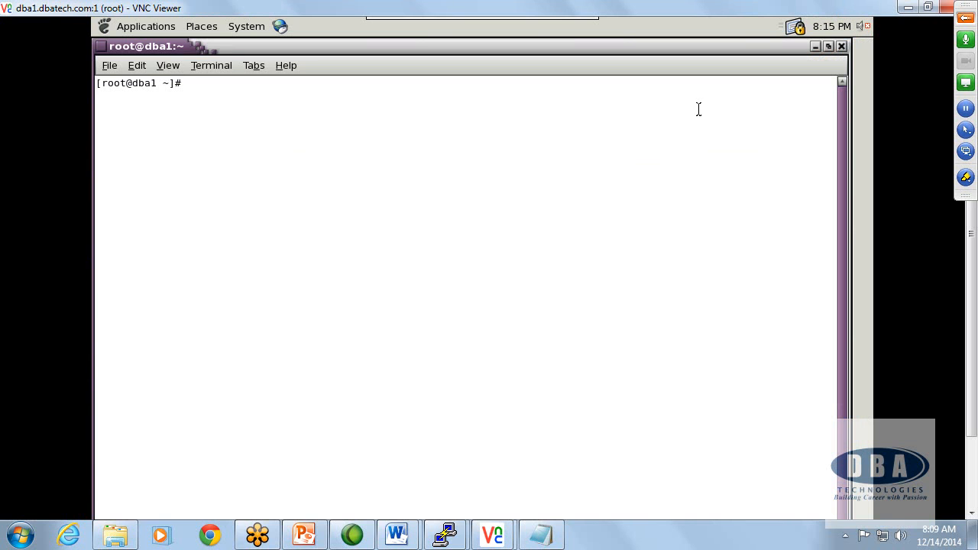
pyautogui.write('df -h')
pyautogui.press('Return')
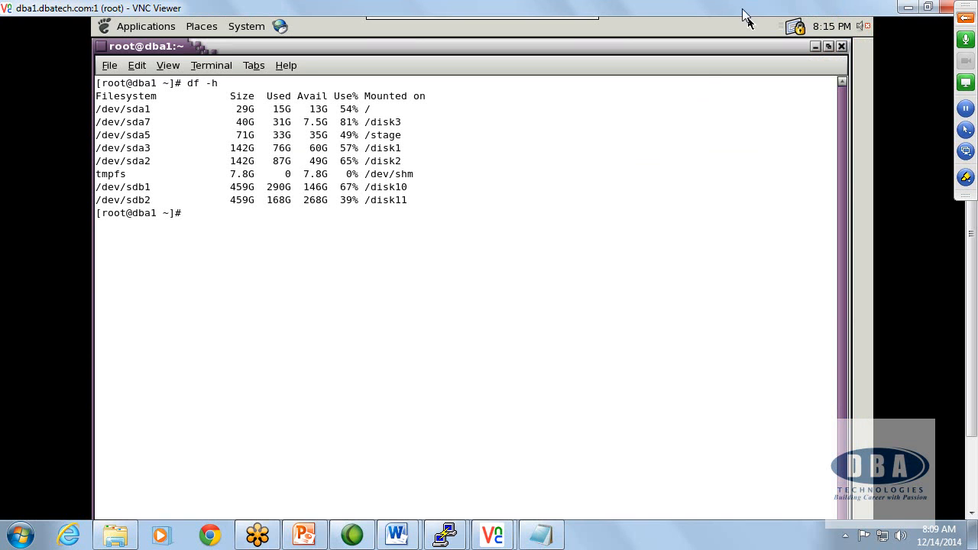
pyautogui.moveTo(315, 148); pyautogui.dragTo(399, 146)
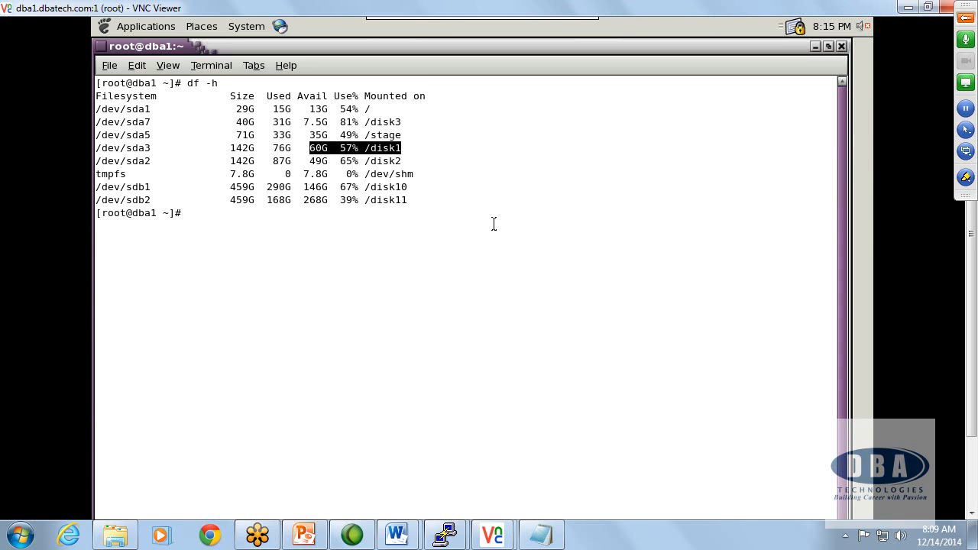
# Step: Change to /disk1 and list its contents with ls -ltr
pyautogui.tripleClick(496, 224)
pyautogui.write('cd /disk1')
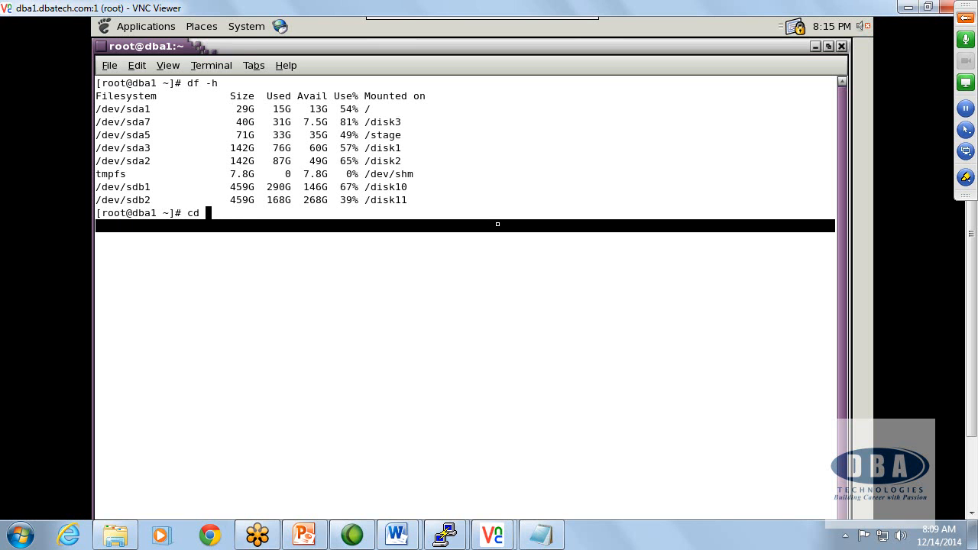
pyautogui.press('Return')
pyautogui.write('ls -ltr')
pyautogui.press('Return')
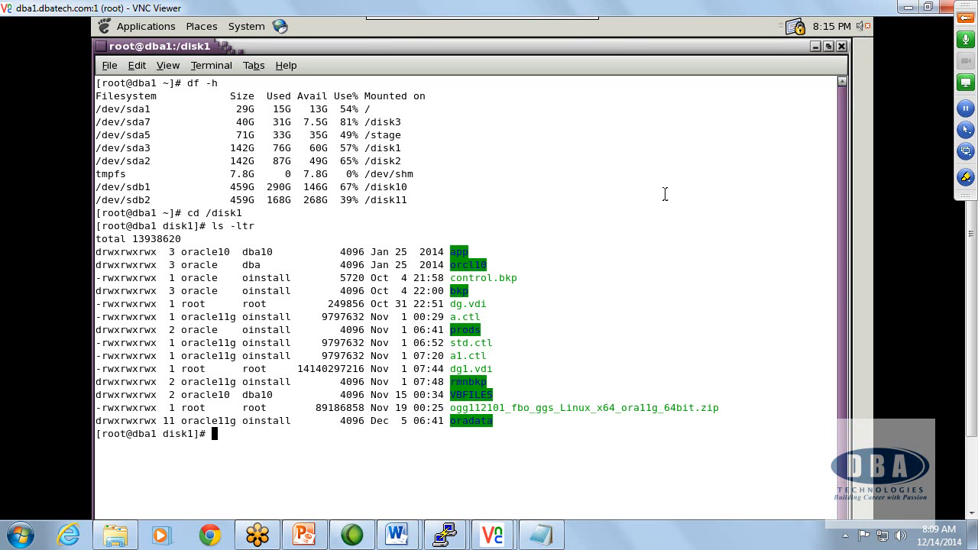
# Step: Change to /disk10, list its contents and enter the R12.1 directory
pyautogui.write('cd /disk10')
pyautogui.press('Return')
pyautogui.write('ls')
pyautogui.press('Return')
pyautogui.write('cd R12.1/')
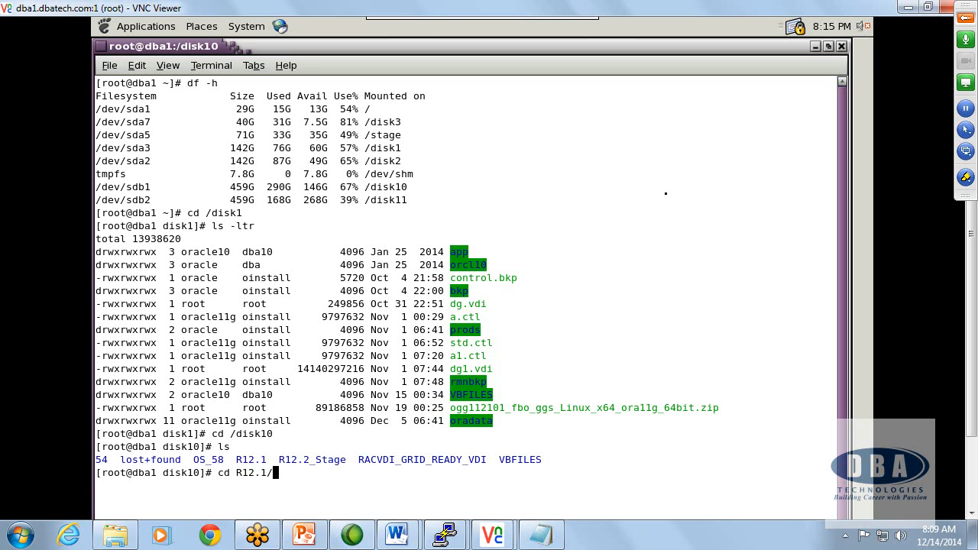
pyautogui.press('Return')
# Step: Print the working directory, clear the terminal and list the contents of the R12.1 directory
pyautogui.write('PWD')
pyautogui.press('Return')
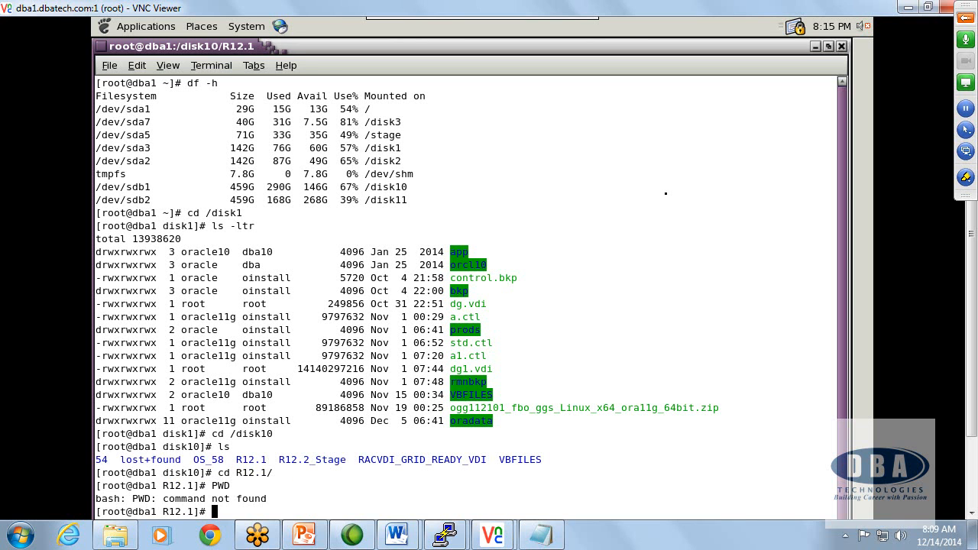
pyautogui.write('pwd')
pyautogui.press('Return')
pyautogui.write('clear')
pyautogui.press('Return')
pyautogui.write('ls')
pyautogui.press('Return')
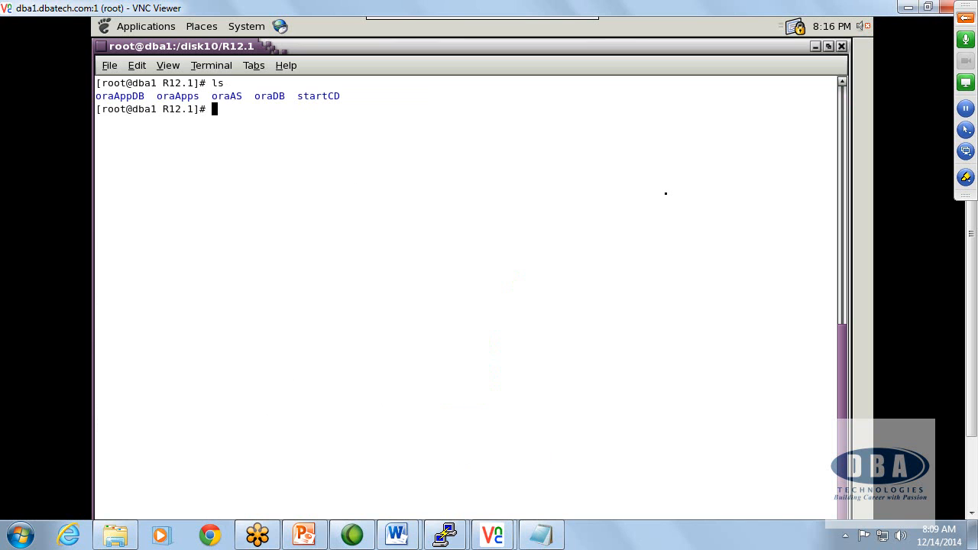
# Step: Move into startCD and its Disk1 subdirectory, listing the contents of each
pyautogui.write('cd s')
pyautogui.press('Tab')
pyautogui.press('Return')
pyautogui.write('ls')
pyautogui.press('Return')
pyautogui.write('cd D')
pyautogui.press('Tab')
pyautogui.press('Return')
pyautogui.write('ls')
pyautogui.press('Return')
# Step: Enter the rapidwiz directory and launch the Rapid Install Wizard from there
pyautogui.write('cd rpai')
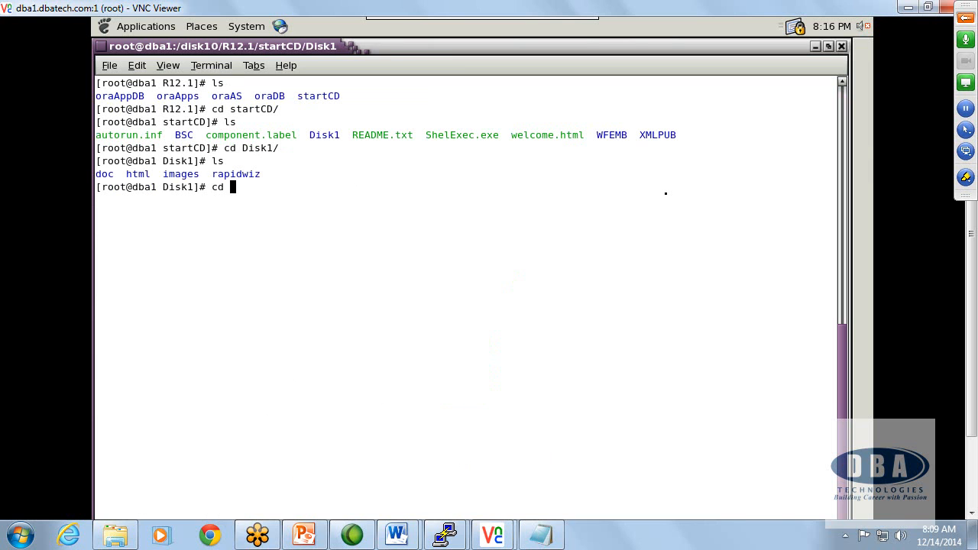
pyautogui.press('BackSpace')
pyautogui.press('BackSpace')
pyautogui.press('BackSpace')
pyautogui.write('a')
pyautogui.press('Tab')
pyautogui.press('Return')
pyautogui.write('./')
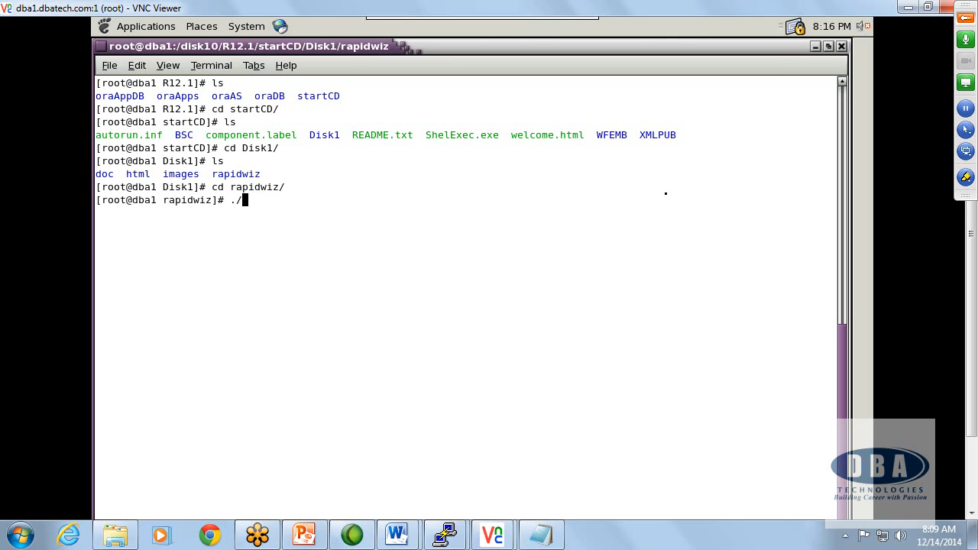
pyautogui.write('rapaid')
pyautogui.press('BackSpace')
pyautogui.press('BackSpace')
pyautogui.press('BackSpace')
pyautogui.press('Tab')
pyautogui.press('Return')
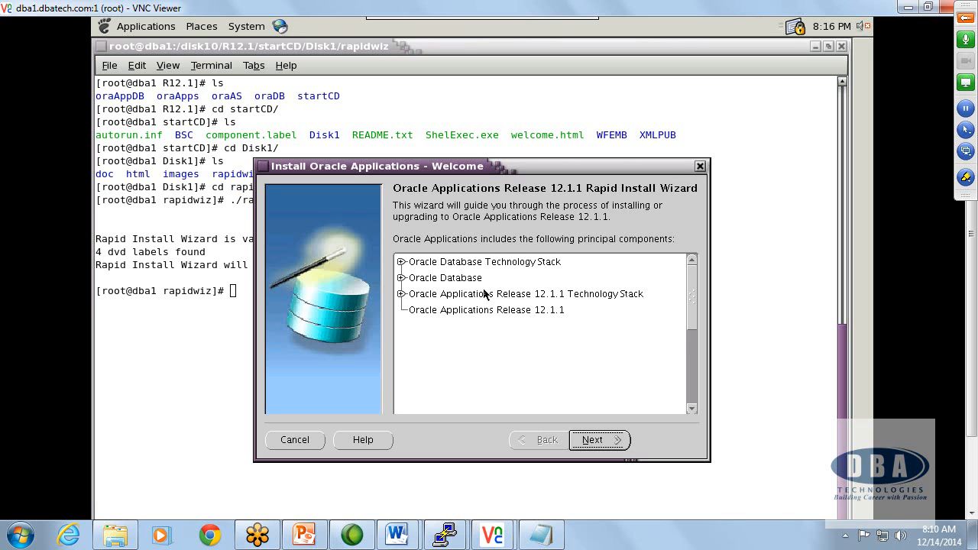
# Step: Advance to the Configuration Choice page with Install Oracle Applications Release 12.1.1 selected, Express Install off and the support email and password blank
pyautogui.click(611, 442)
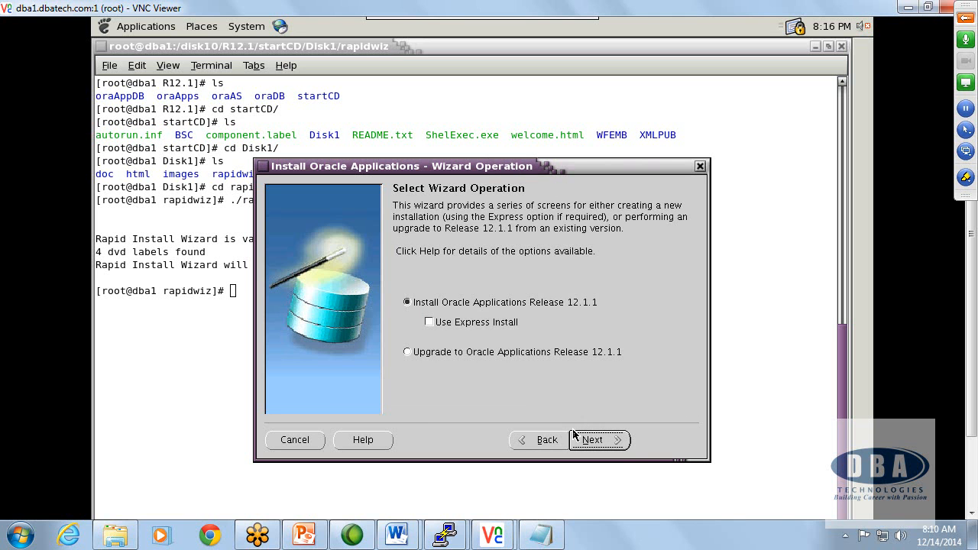
pyautogui.click(590, 447)
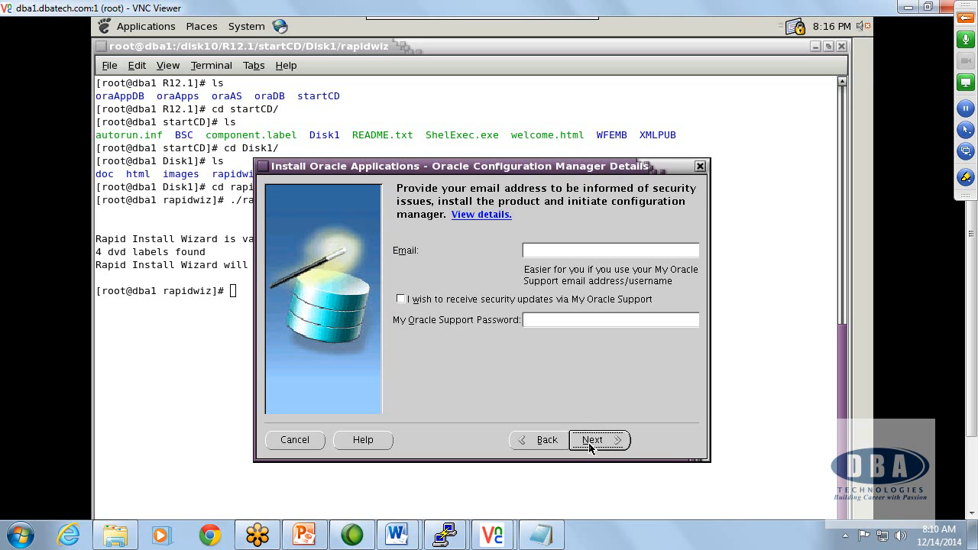
pyautogui.click(591, 441)
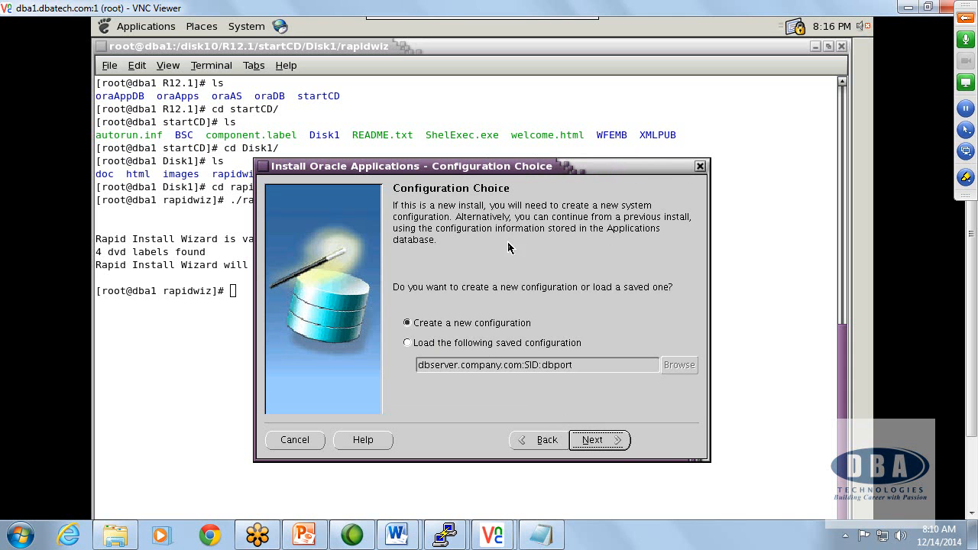
# Step: Continue the installation with a new configuration and set the Port Pool to 10 in the Global System Settings
pyautogui.moveTo(492, 170); pyautogui.dragTo(470, 147)
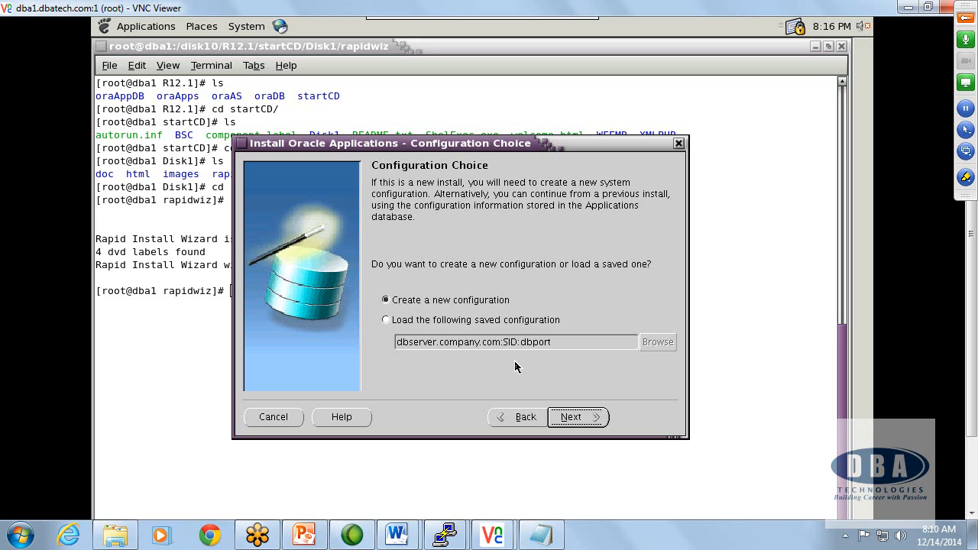
pyautogui.click(574, 419)
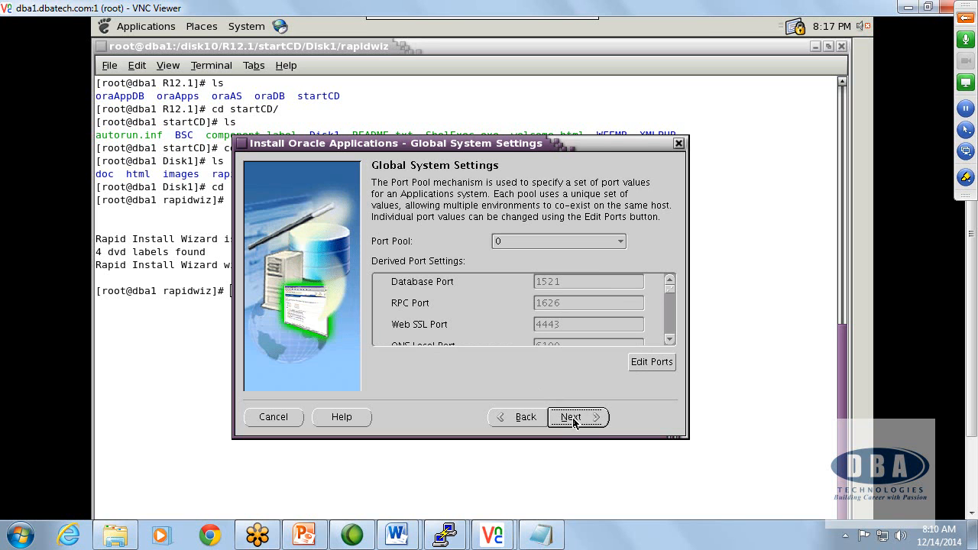
pyautogui.click(578, 247)
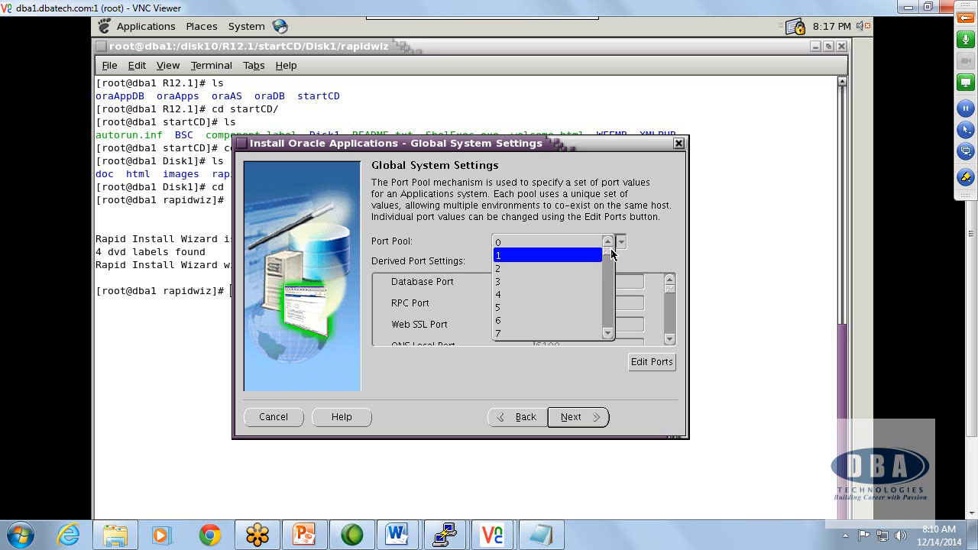
pyautogui.click(612, 260)
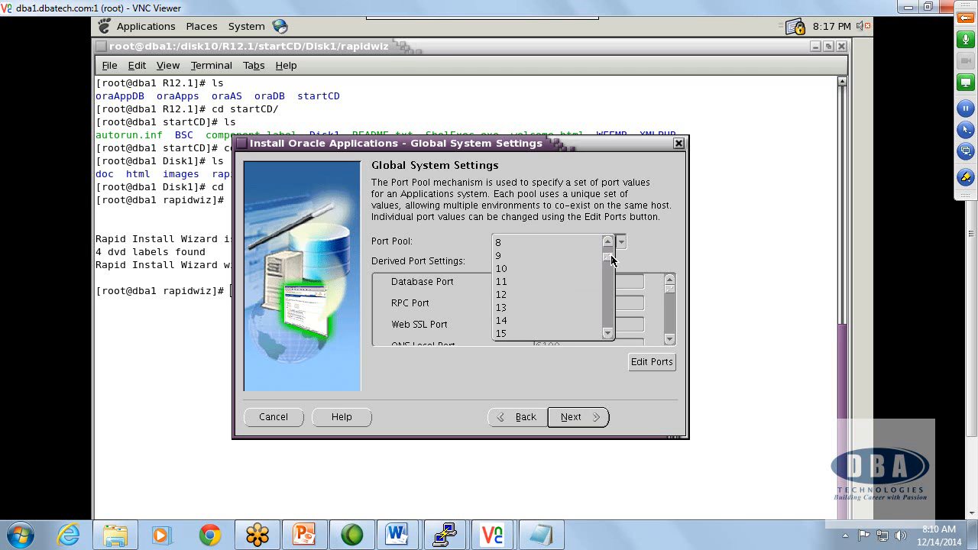
pyautogui.click(513, 269)
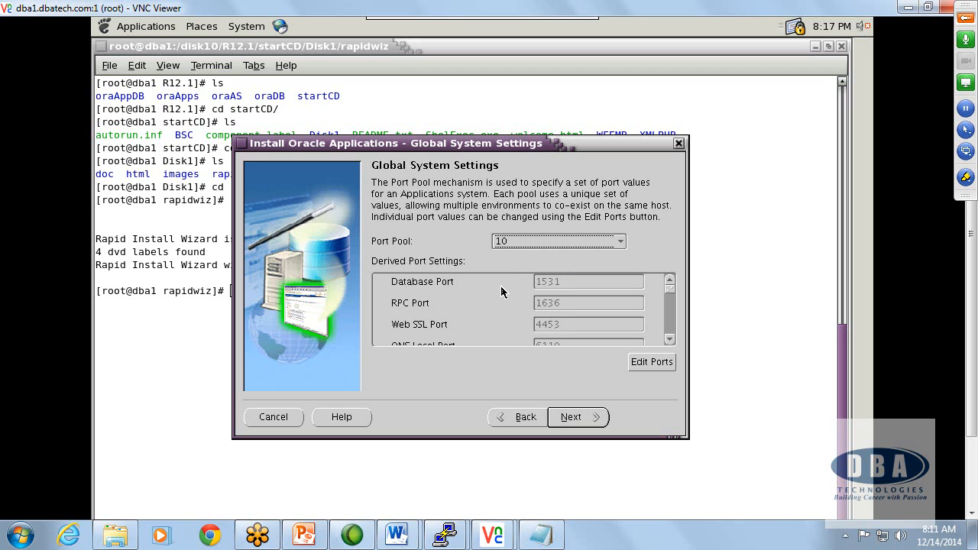
pyautogui.click(603, 244)
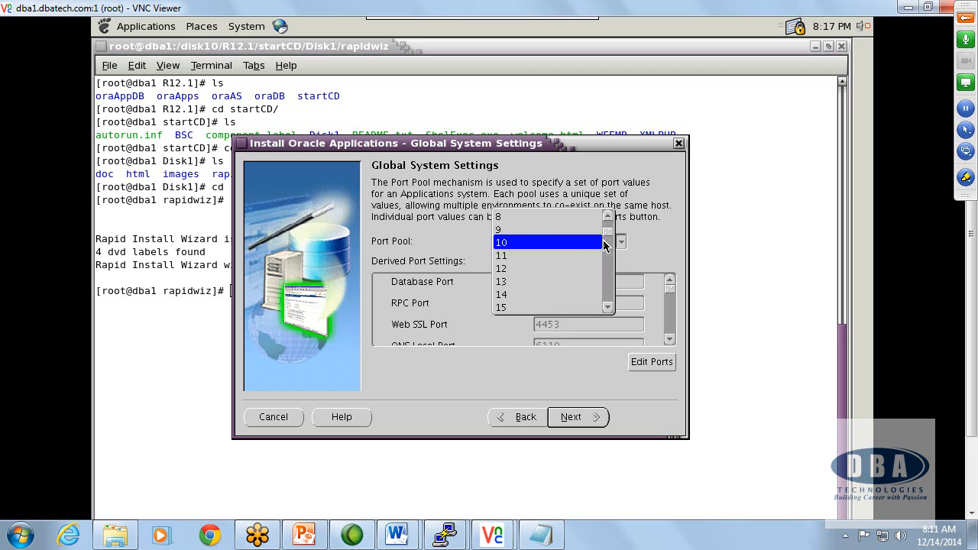
pyautogui.click(669, 260)
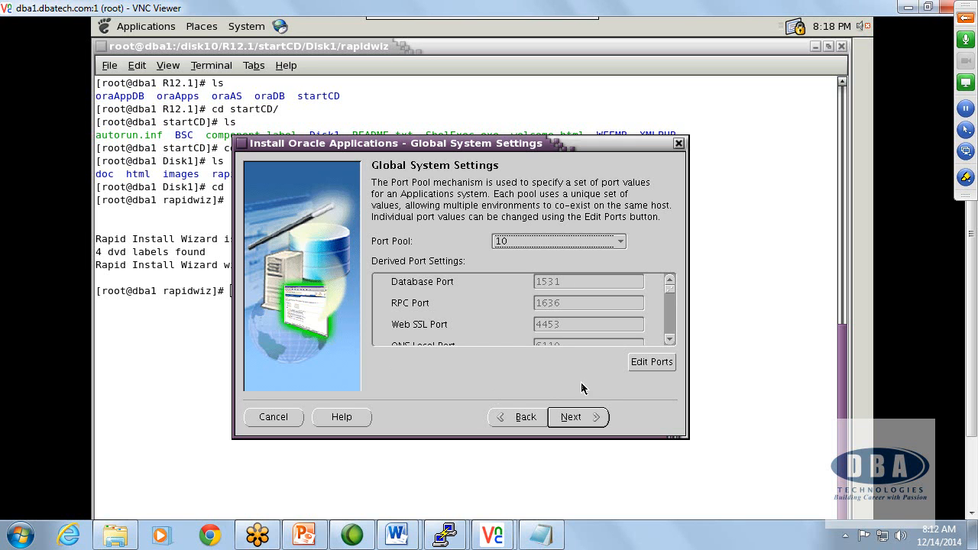
# Step: Advance to Database Node Configuration, choose Fresh Database as the database type and set the Database SID to DEV
pyautogui.click(591, 420)
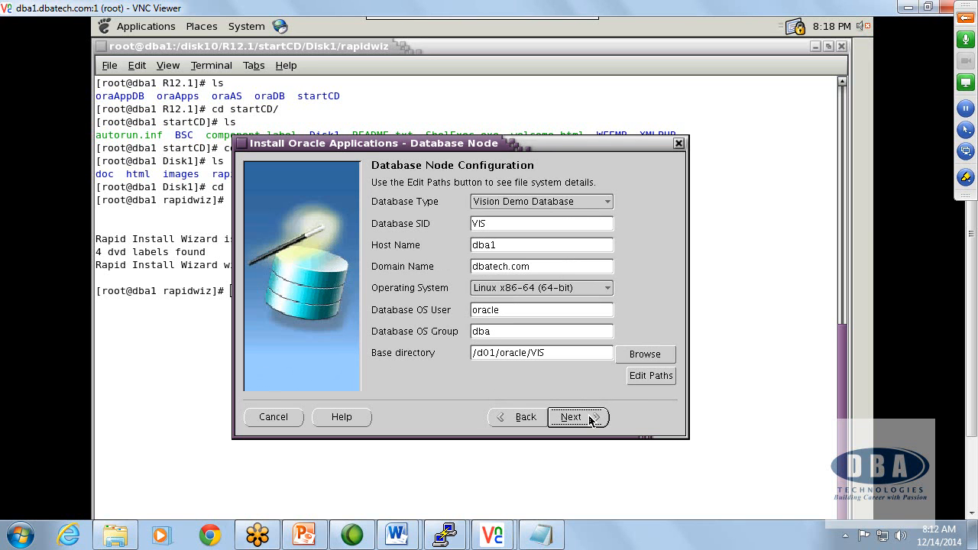
pyautogui.click(585, 203)
pyautogui.click(564, 217)
pyautogui.click(530, 223)
pyautogui.moveTo(529, 223); pyautogui.dragTo(439, 217)
pyautogui.write('DEV')
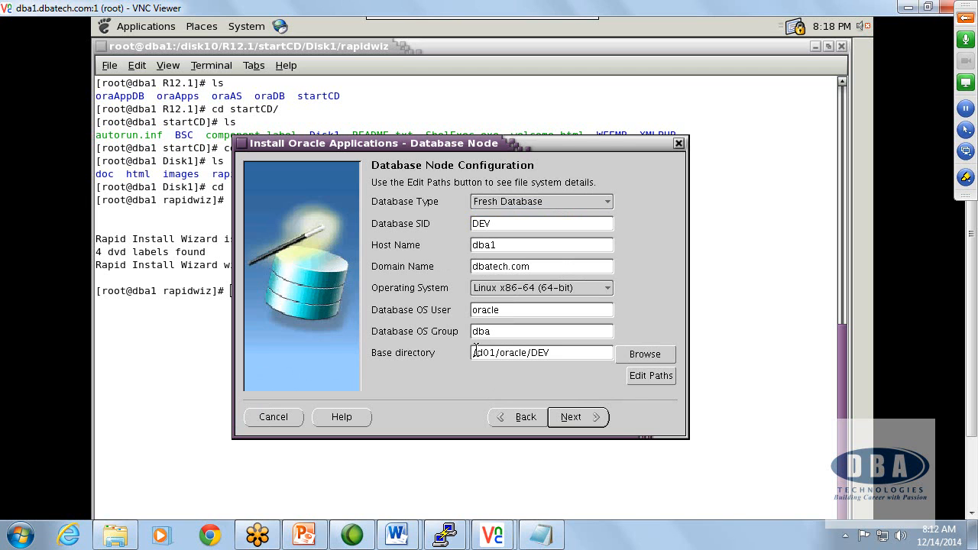
# Step: Change the database node's base directory to /disk1/oracle/DEV
pyautogui.press('Delete')
pyautogui.press('Delete')
pyautogui.press('Delete')
pyautogui.write('disk1')
pyautogui.click(516, 311)
# Step: Switch to the root PuTTY session on dba1, clear it, print the working directory and display /etc/passwd
pyautogui.moveTo(436, 537)
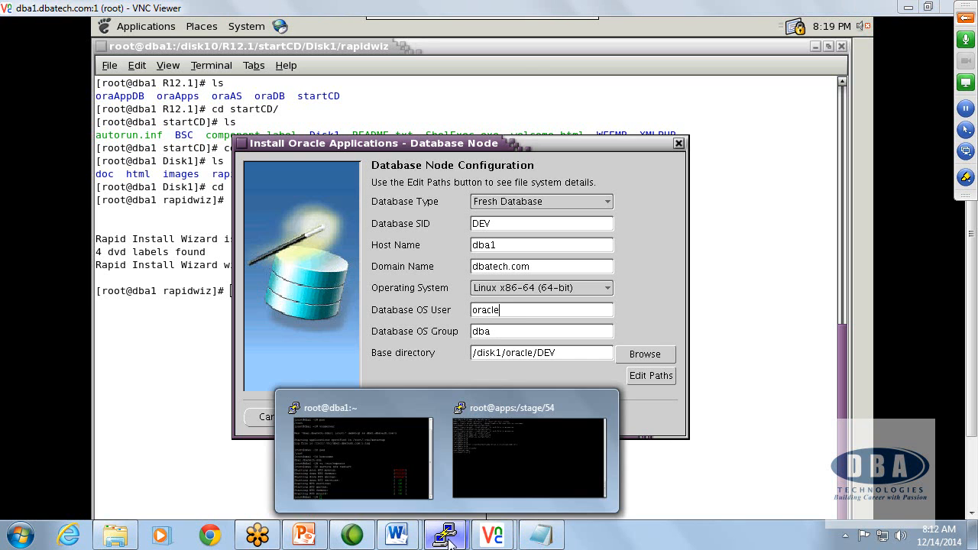
pyautogui.click(377, 411)
pyautogui.write('clear')
pyautogui.press('Return')
pyautogui.write('pwd')
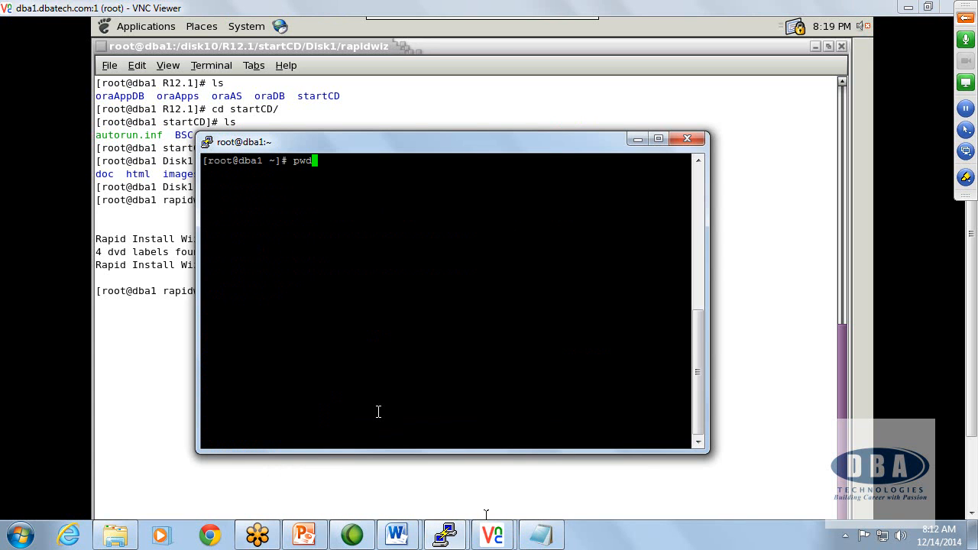
pyautogui.press('Return')
pyautogui.write('cat /tc/')
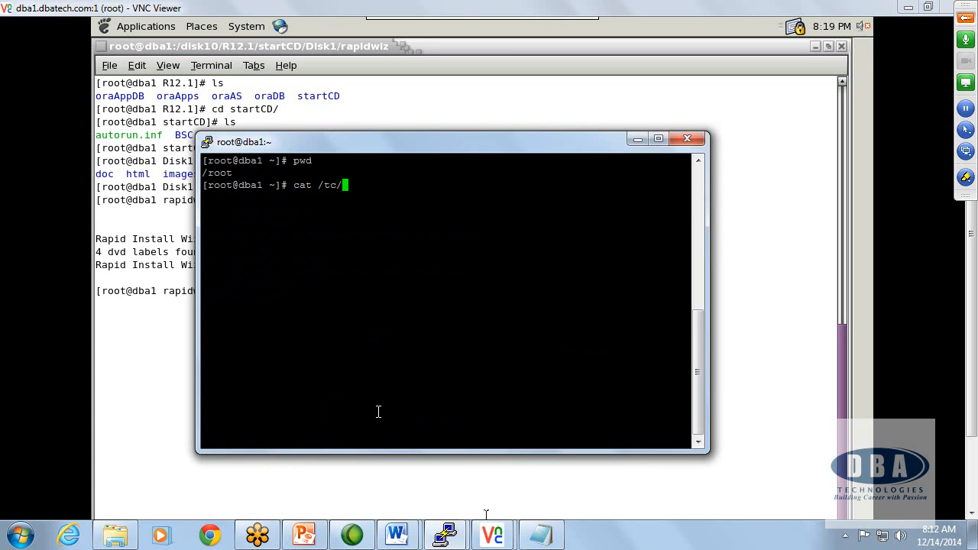
pyautogui.press('BackSpace')
pyautogui.press('BackSpace')
pyautogui.write('etc/passwd')
pyautogui.press('Return')
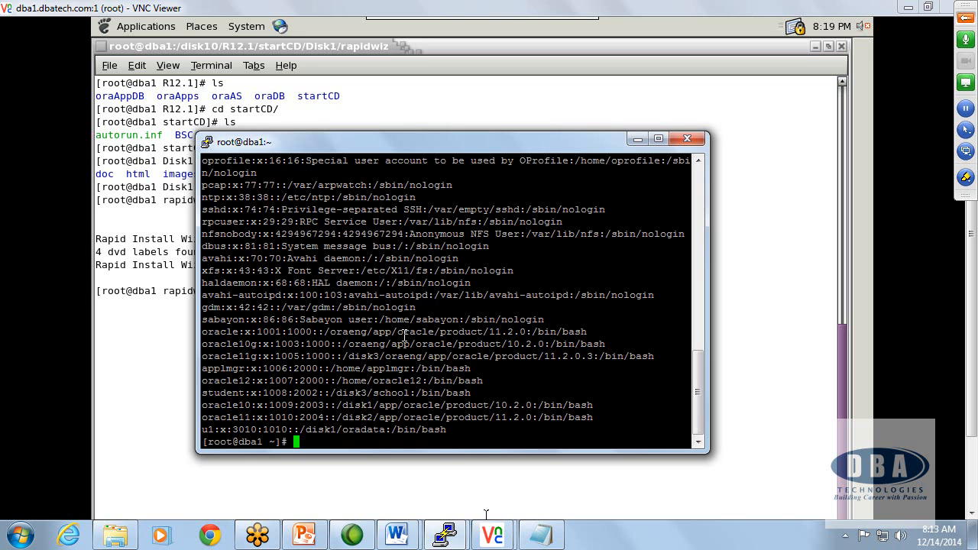
# Step: Switch to the Oracle Apps DBA R12 guide in Word and find the section on directory permissions for oracle and applmgr
pyautogui.click(397, 533)
pyautogui.click(437, 416)
pyautogui.scroll(8, 466, 394)
pyautogui.scroll(8, 466, 394)
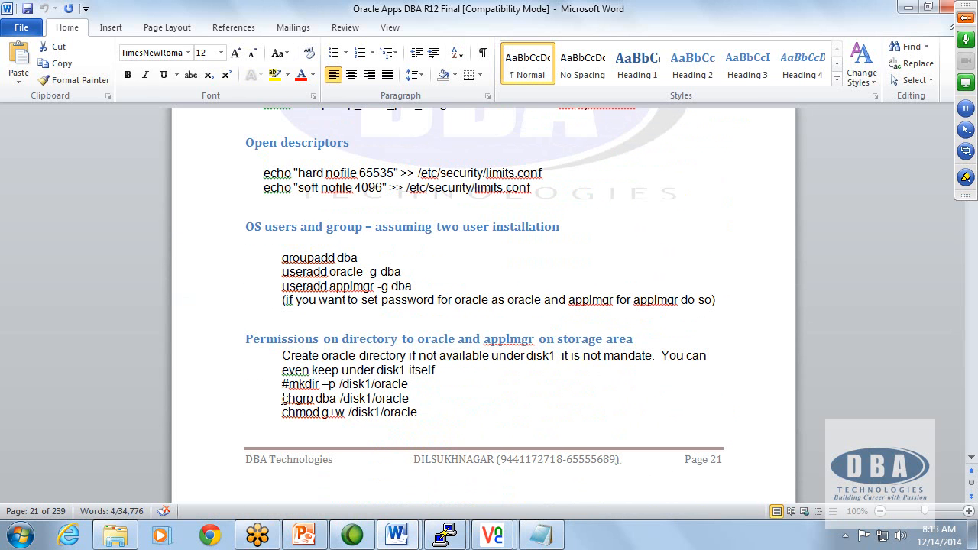
# Step: Back in the dba1 PuTTY session, change to /disk1, list its contents and try to enter an oracle subdirectory
pyautogui.hotkey('alt', 'Tab')
pyautogui.write('cd /disk1')
pyautogui.press('Return')
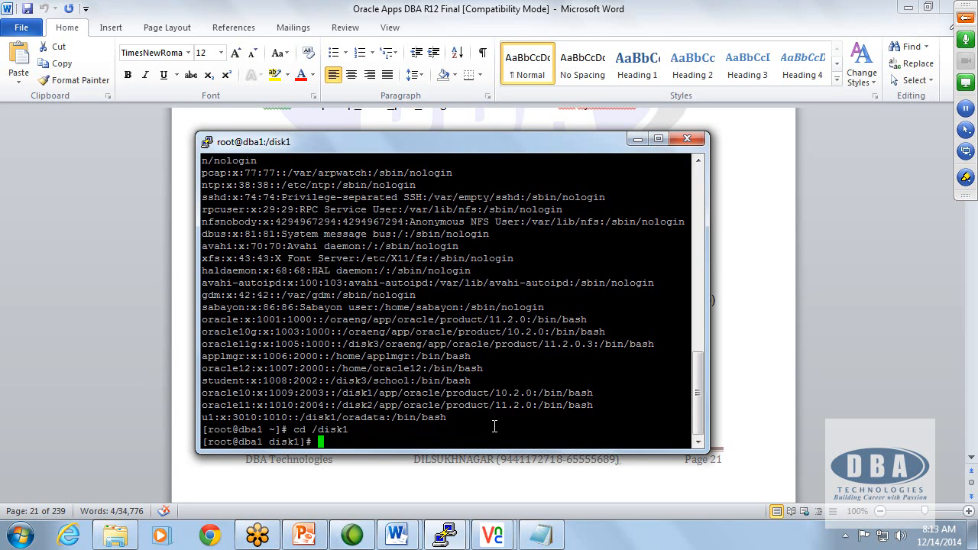
pyautogui.write('pwd')
pyautogui.press('Return')
pyautogui.write('ls')
pyautogui.press('Return')
pyautogui.write('cd oracle')
pyautogui.press('Return')
# Step: Create a directory named oracle under /disk1
pyautogui.write('m')
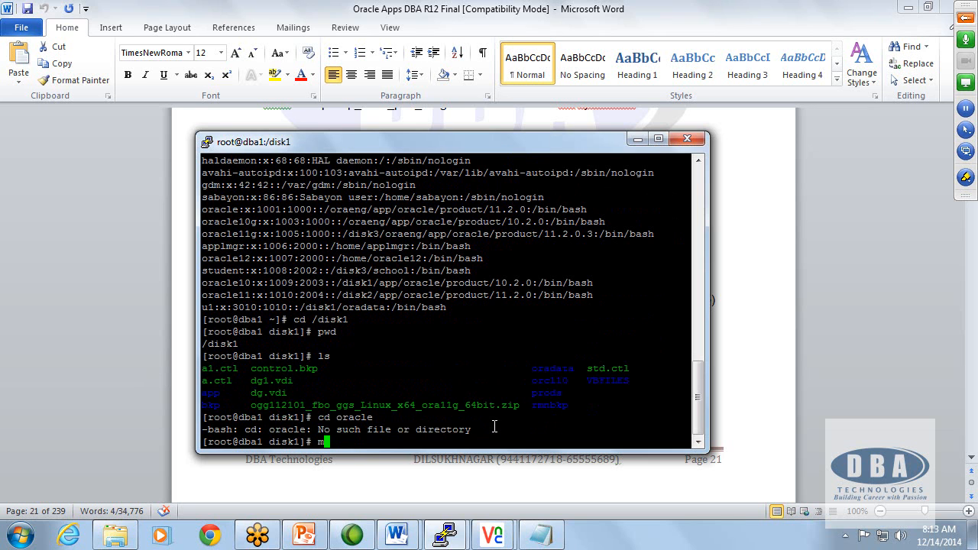
pyautogui.write('kdir oracle')
pyautogui.press('Return')
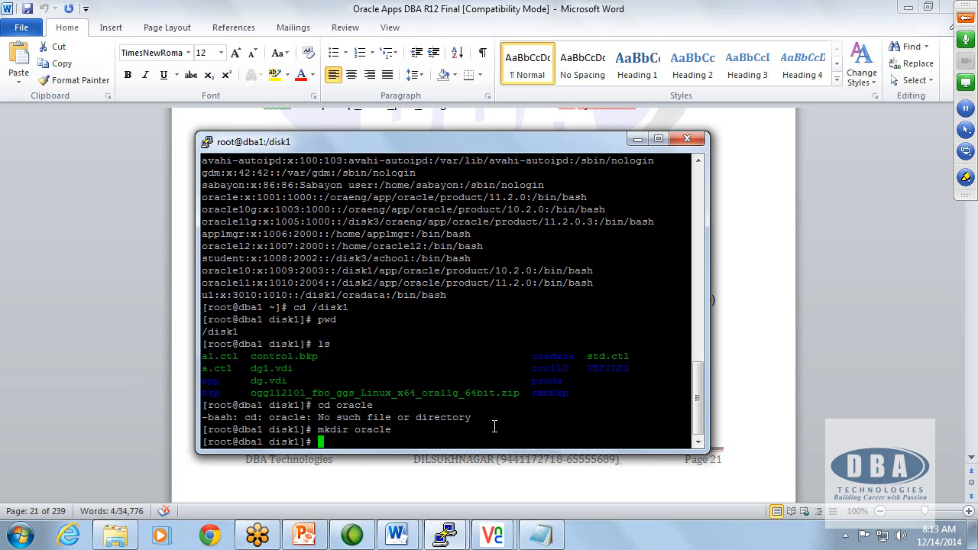
# Step: Copy the guide's chgrp dba and chmod g+w commands for /disk1/oracle and run them in the dba1 terminal
pyautogui.hotkey('alt', 'Tab')
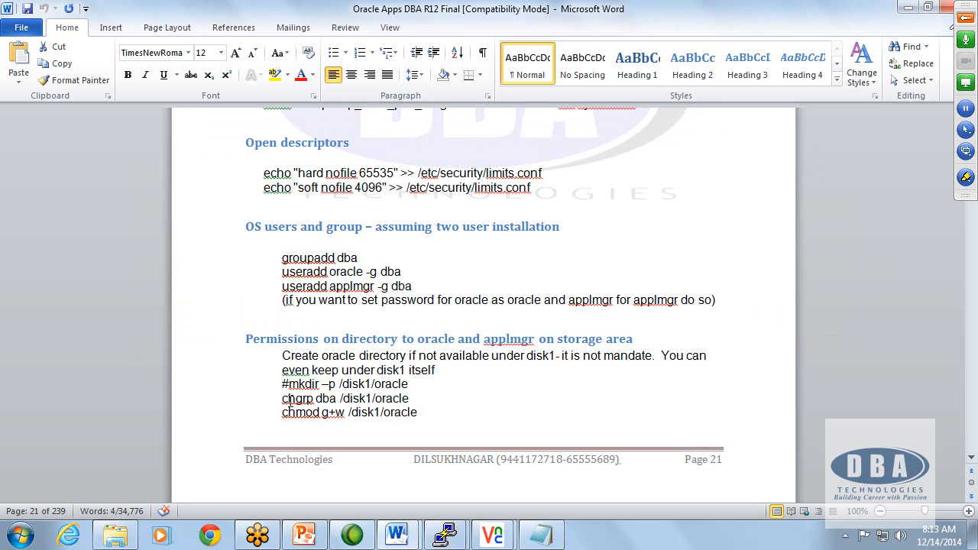
pyautogui.moveTo(281, 399); pyautogui.dragTo(430, 421)
pyautogui.hotkey('ctrl', 'c')
pyautogui.hotkey('alt', 'Tab')
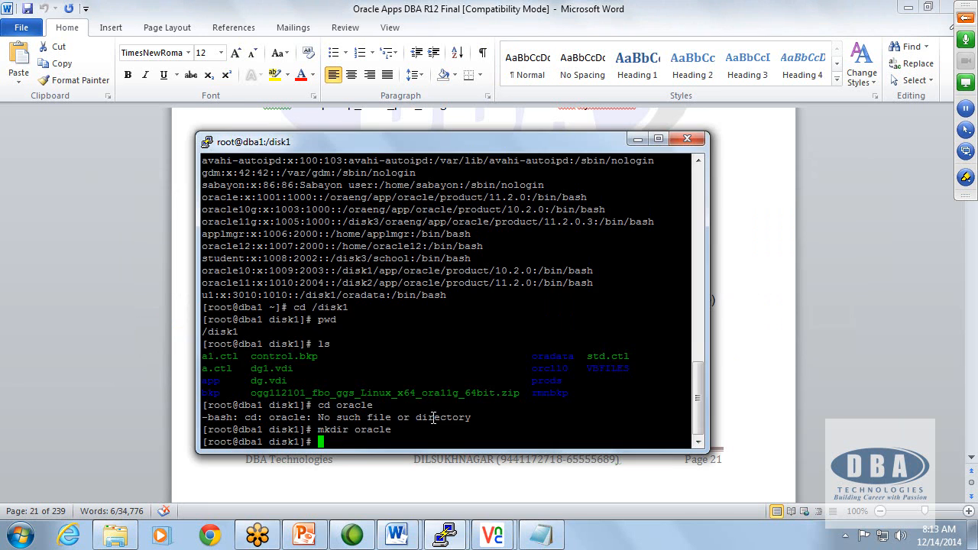
pyautogui.rightClick(432, 409)
pyautogui.press('Return')
pyautogui.press('Return')
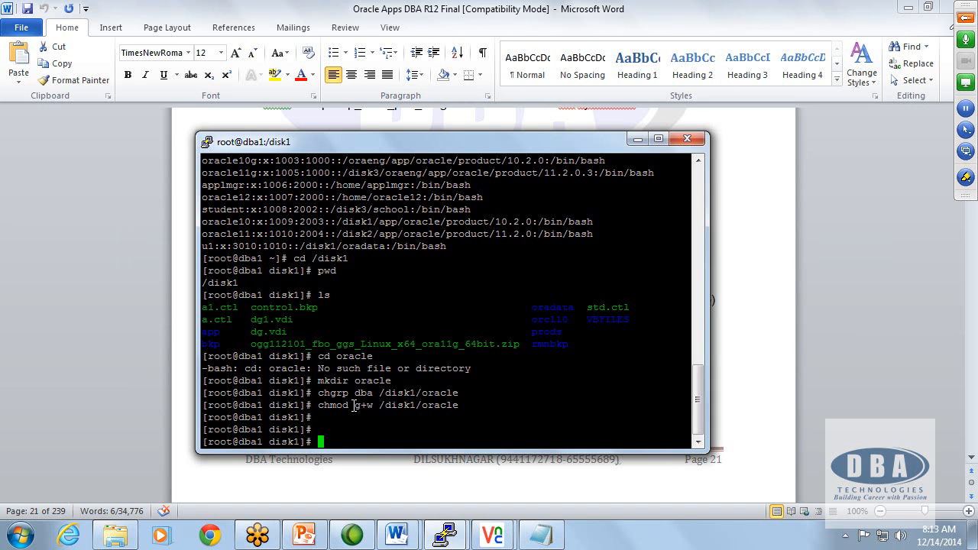
# Step: Check disk space on all mounted file systems in human-readable units with df -h
pyautogui.moveTo(353, 405); pyautogui.dragTo(373, 405)
pyautogui.click(475, 403)
pyautogui.write('df -h')
pyautogui.press('Return')
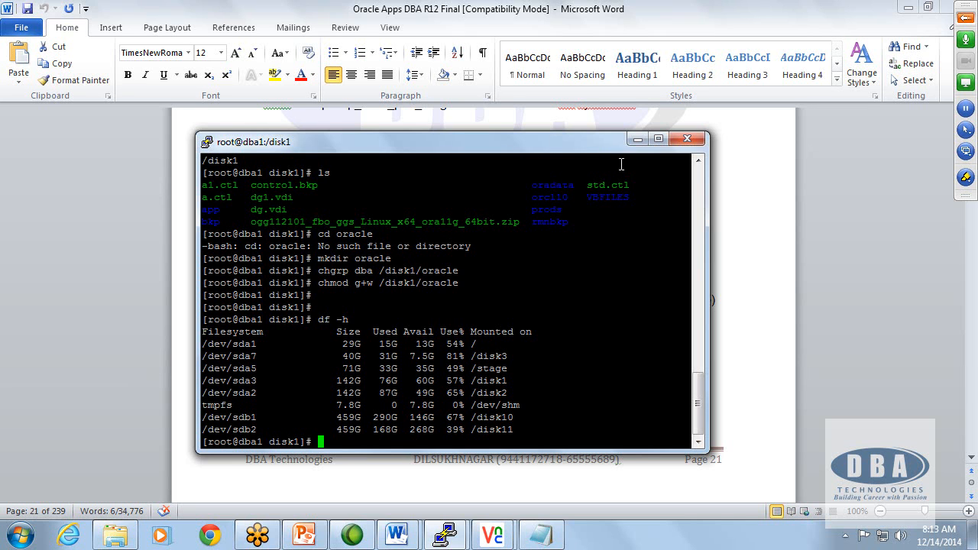
# Step: Put the terminal away and select the useradd oracle command in the guide's OS users and group section
pyautogui.click(634, 139)
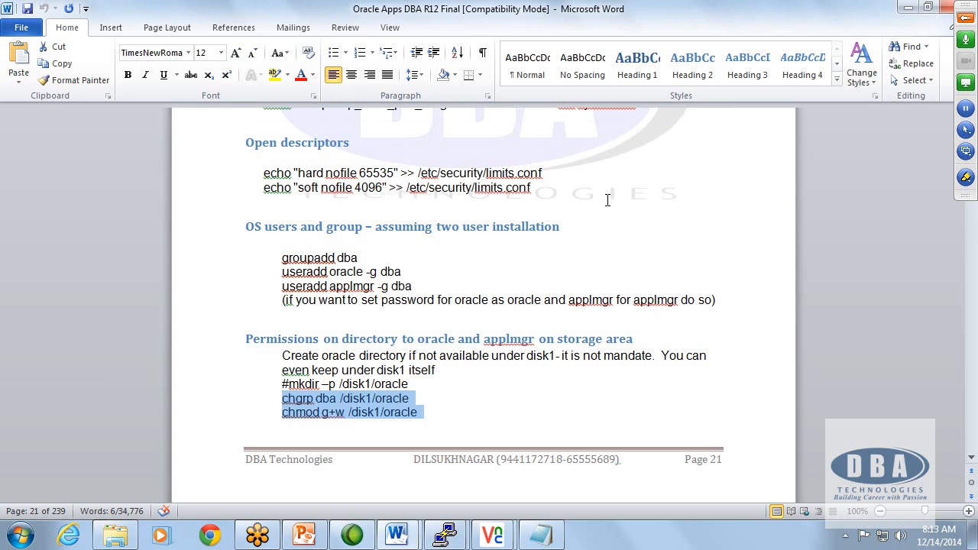
pyautogui.scroll(-3, 584, 336)
pyautogui.scroll(1, 583, 342)
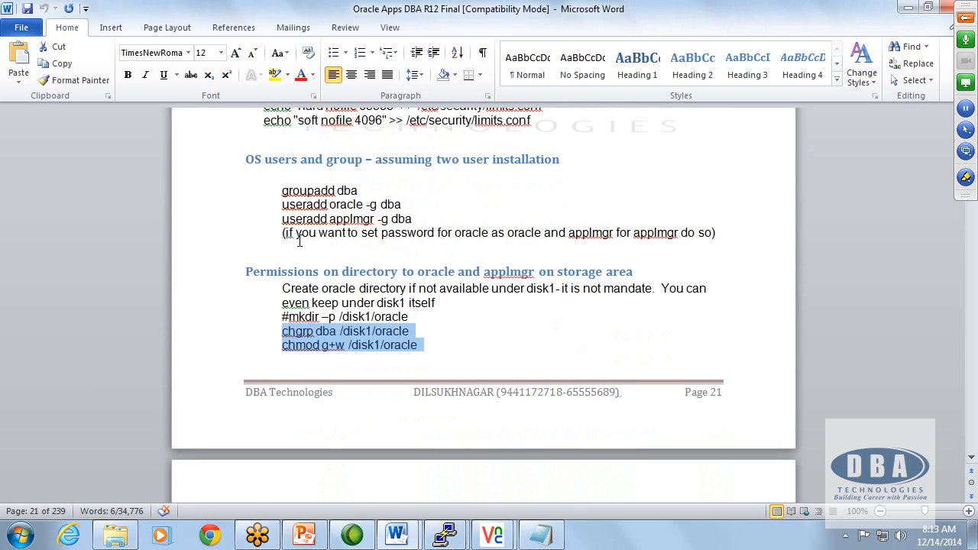
pyautogui.click(283, 204)
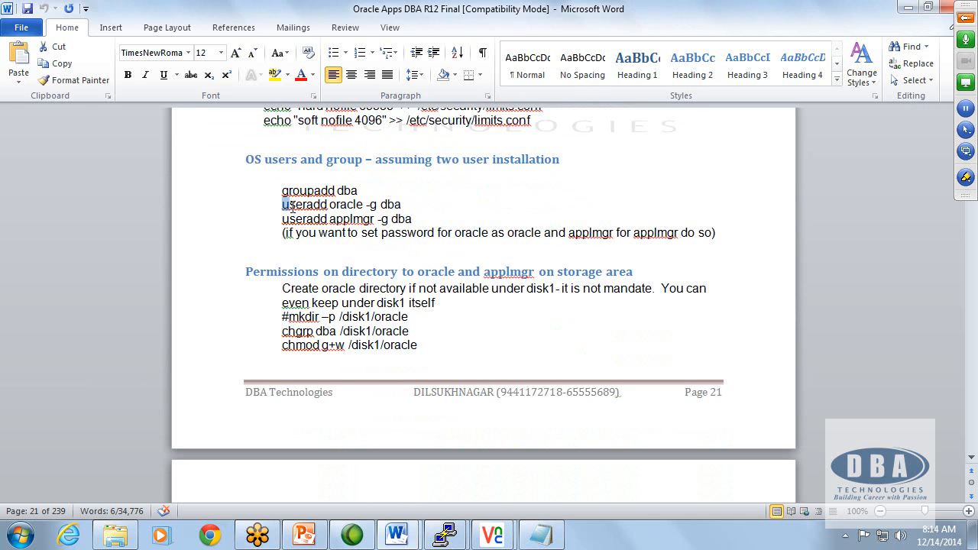